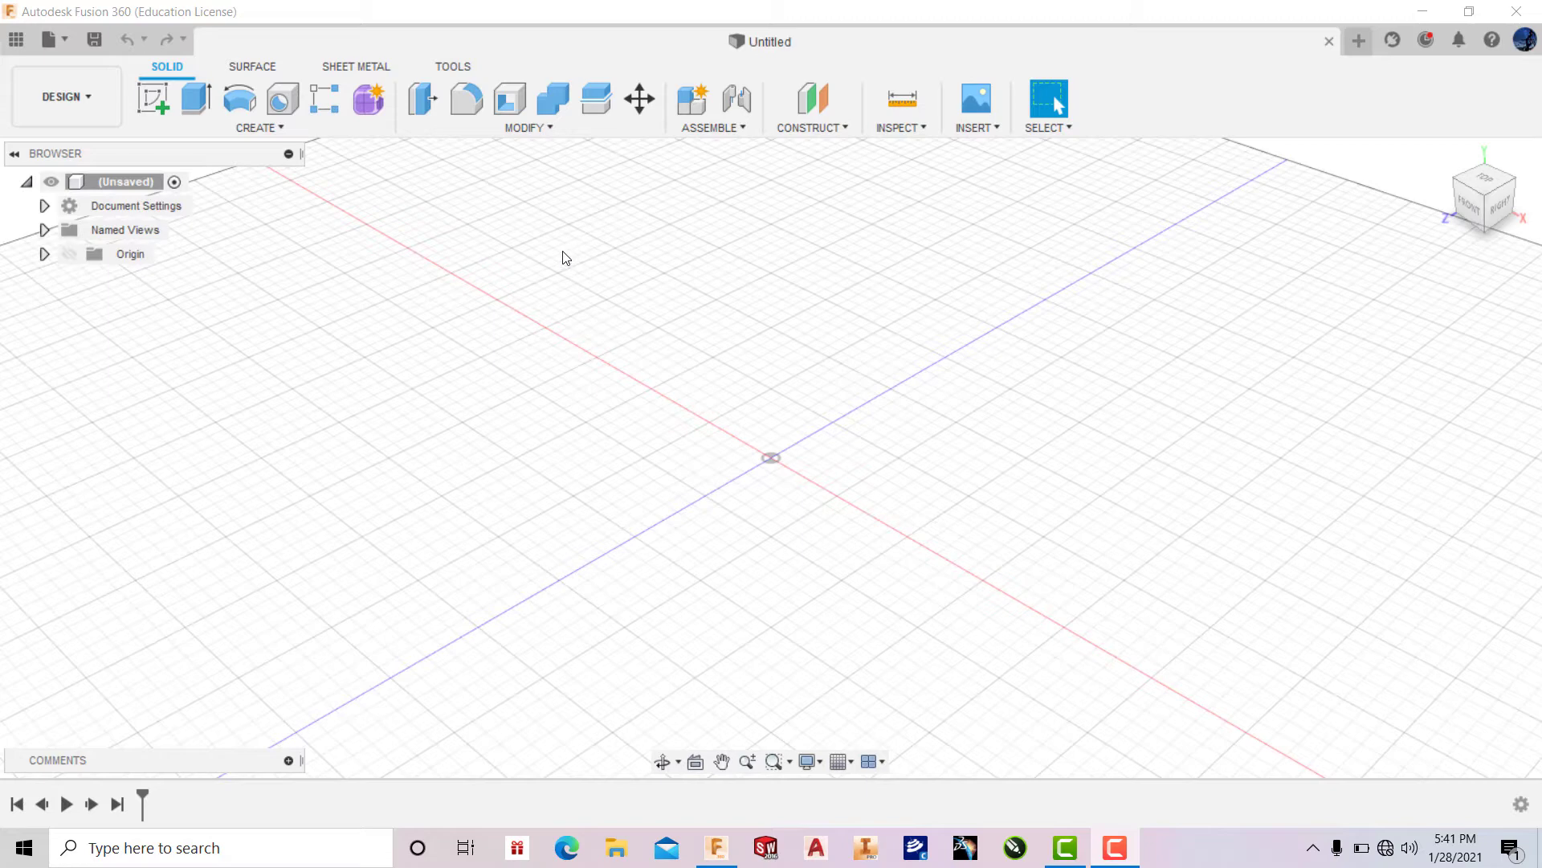
Step: Start a new sketch on the XZ origin plane
{"action": "left_click", "coordinate": [46, 254]}
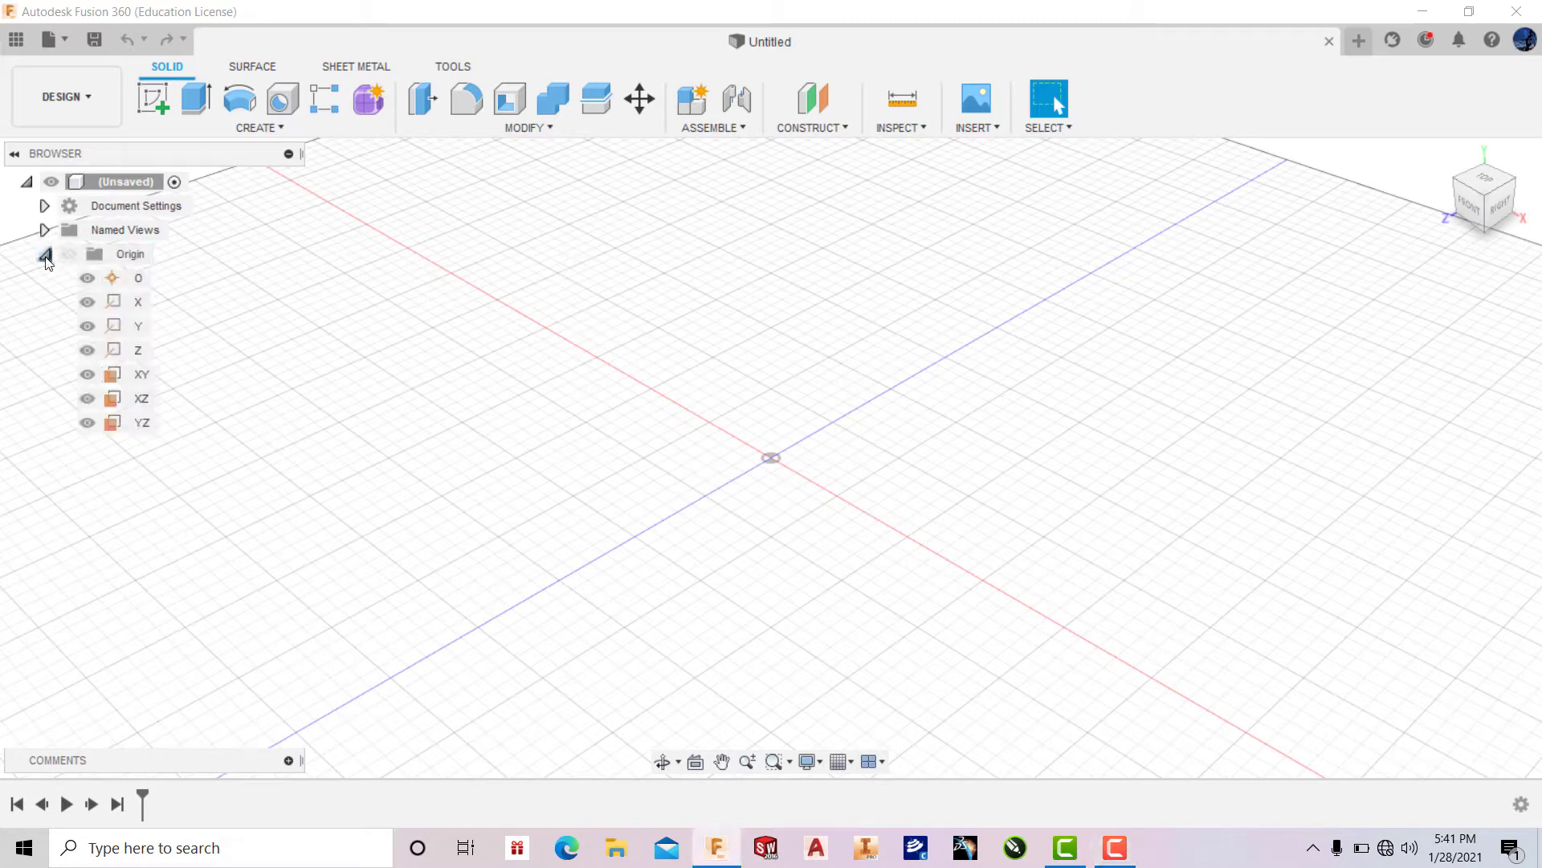
{"action": "left_click", "coordinate": [134, 383]}
{"action": "left_click", "coordinate": [142, 399]}
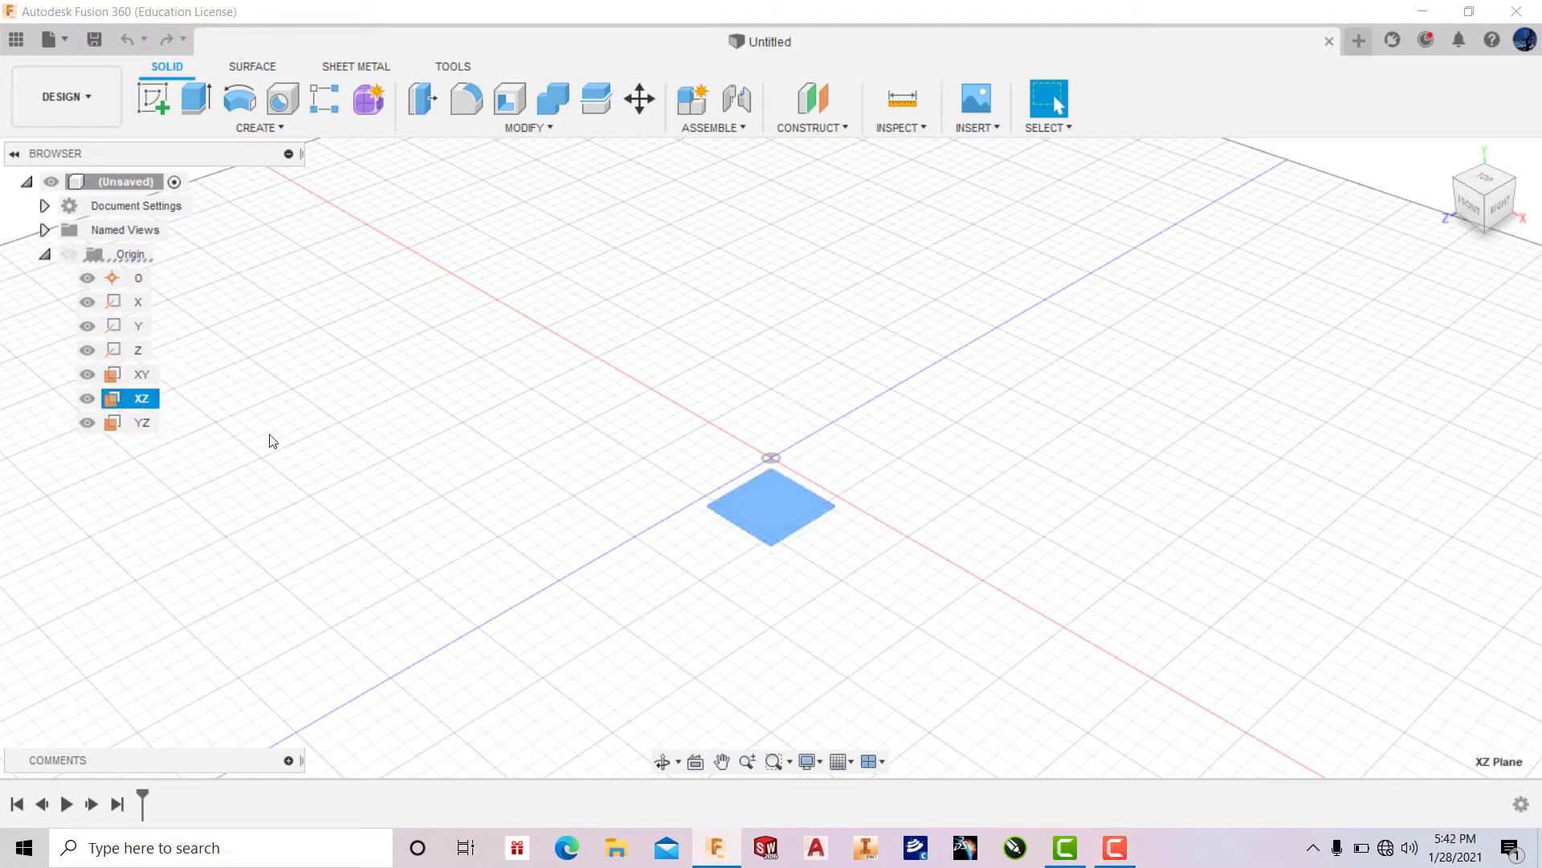
{"action": "left_click", "coordinate": [755, 505]}
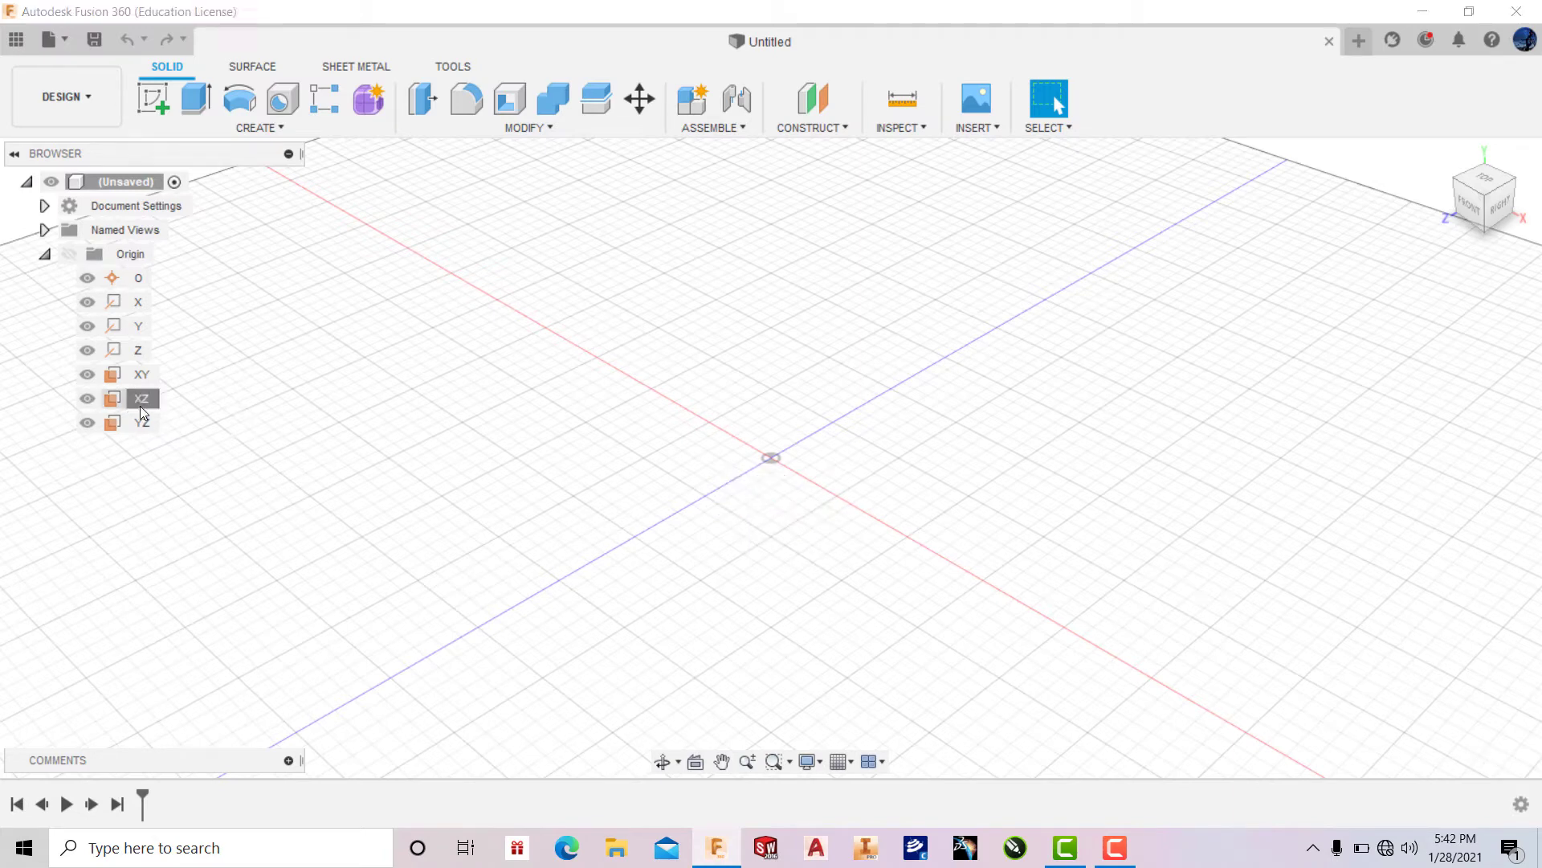
{"action": "left_click", "coordinate": [140, 401]}
{"action": "left_click", "coordinate": [764, 526]}
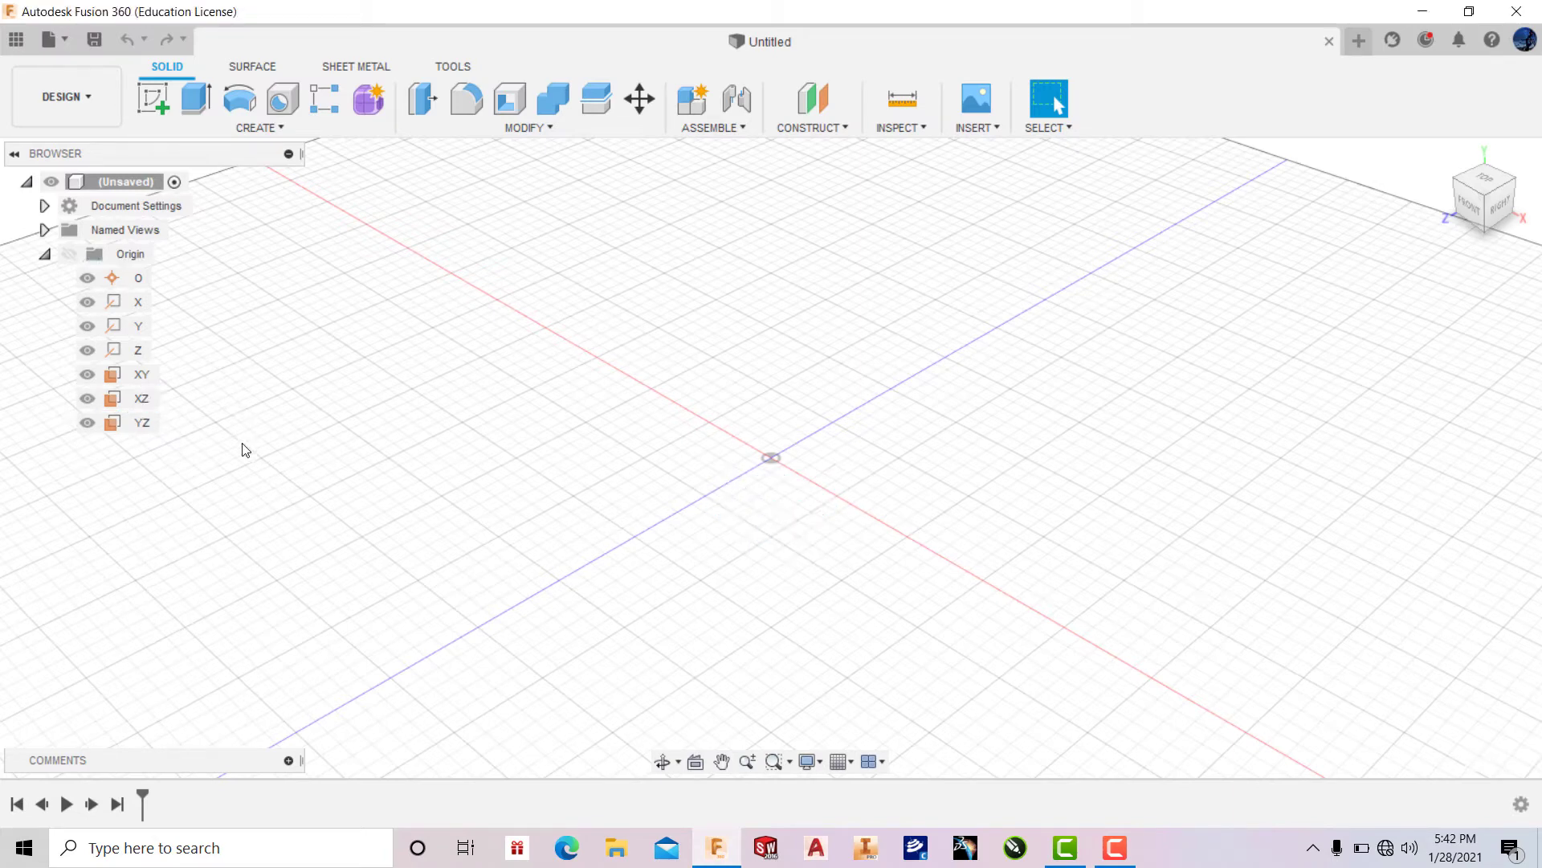
{"action": "left_click", "coordinate": [133, 400]}
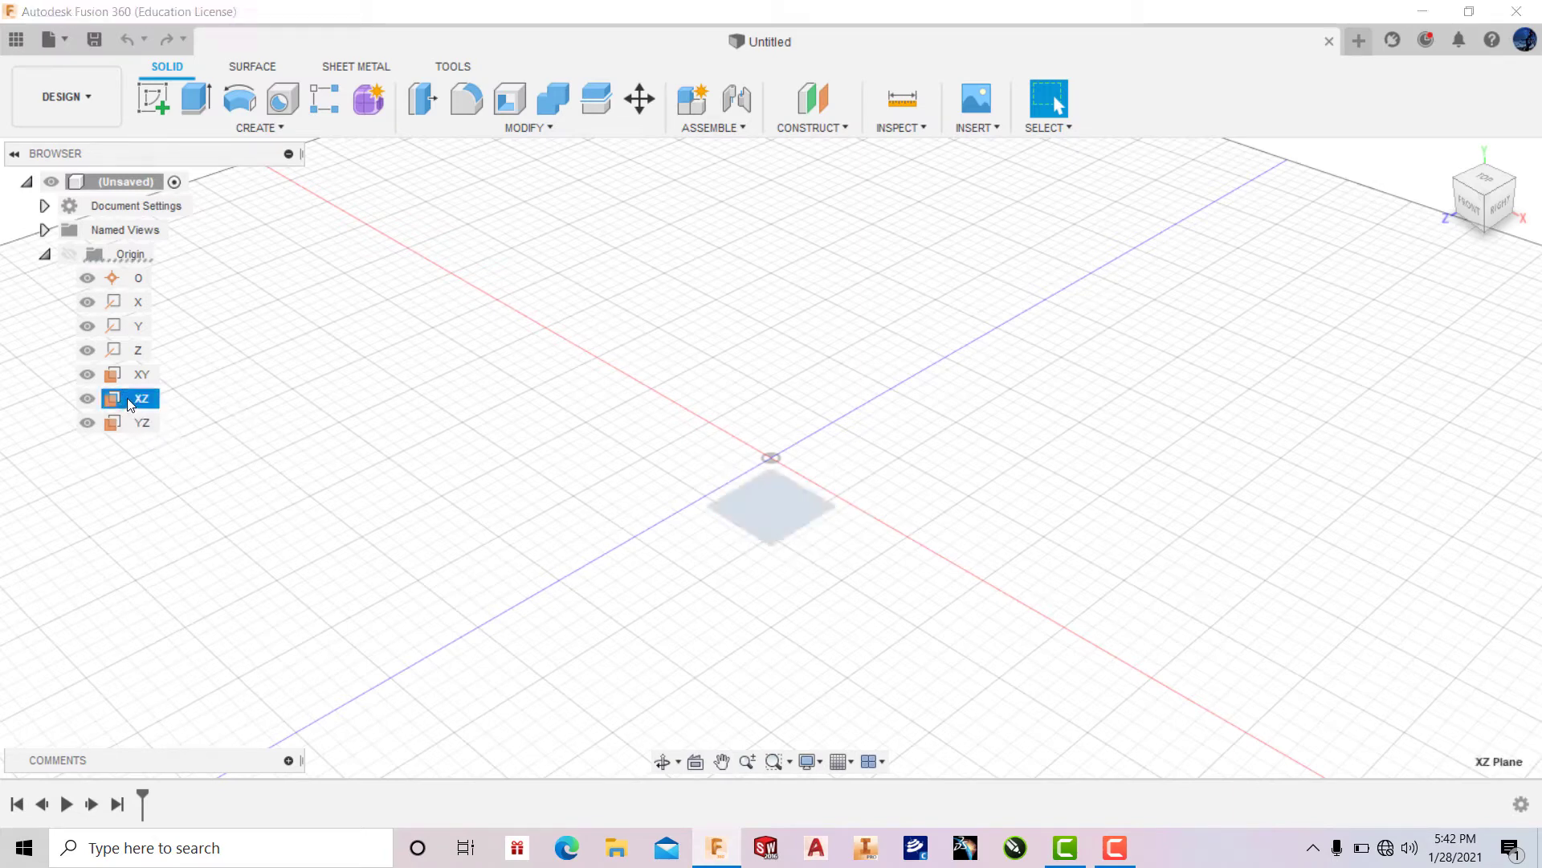
{"action": "left_click", "coordinate": [156, 103]}
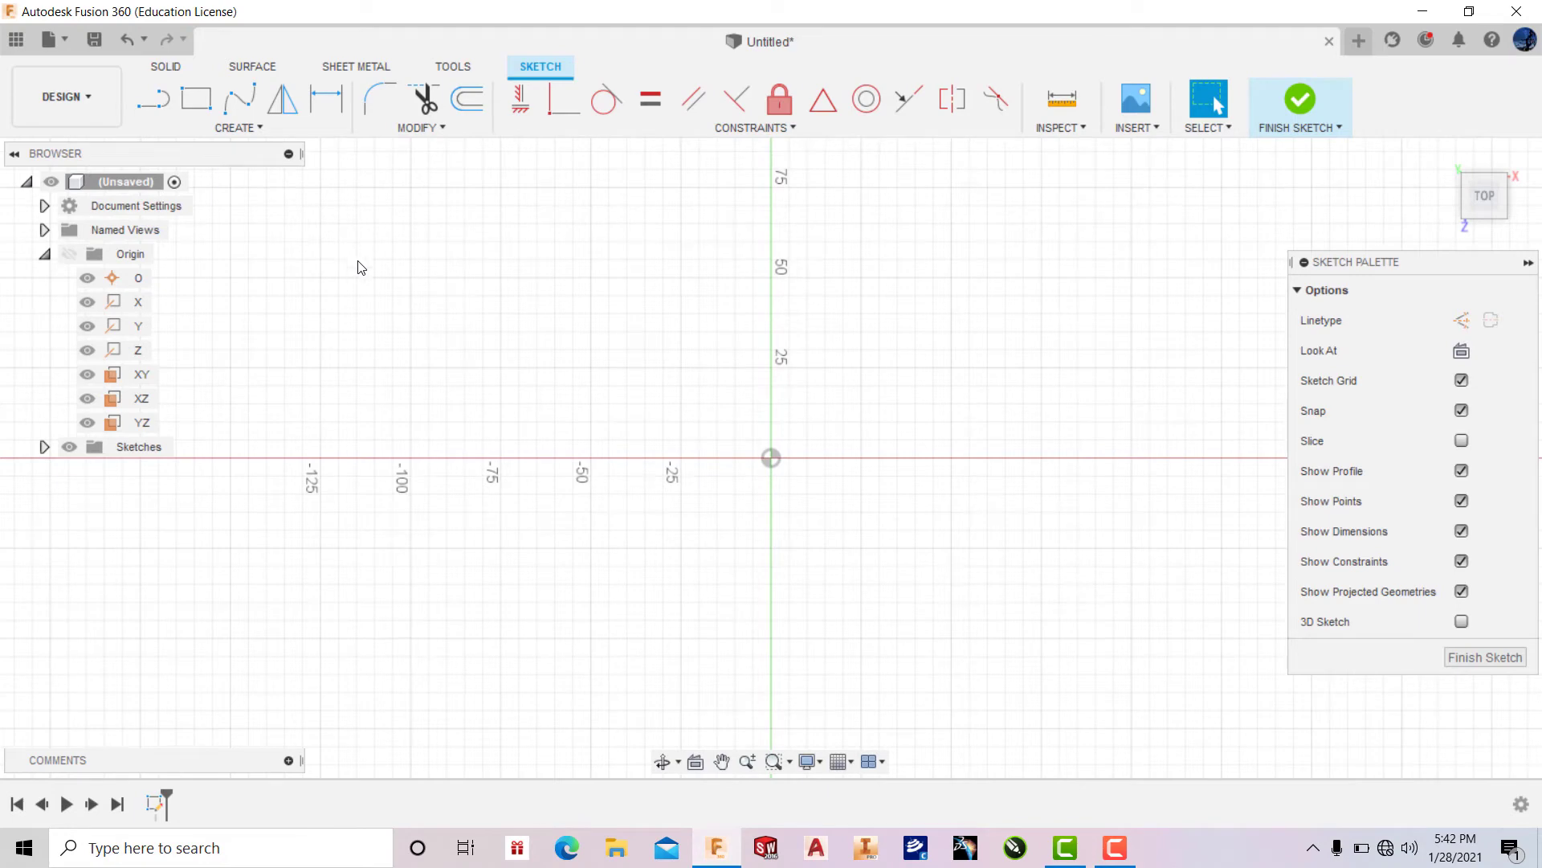
Step: Draw a circumscribed hexagon centred on the origin with a 20 mm radius
{"action": "left_click", "coordinate": [265, 126]}
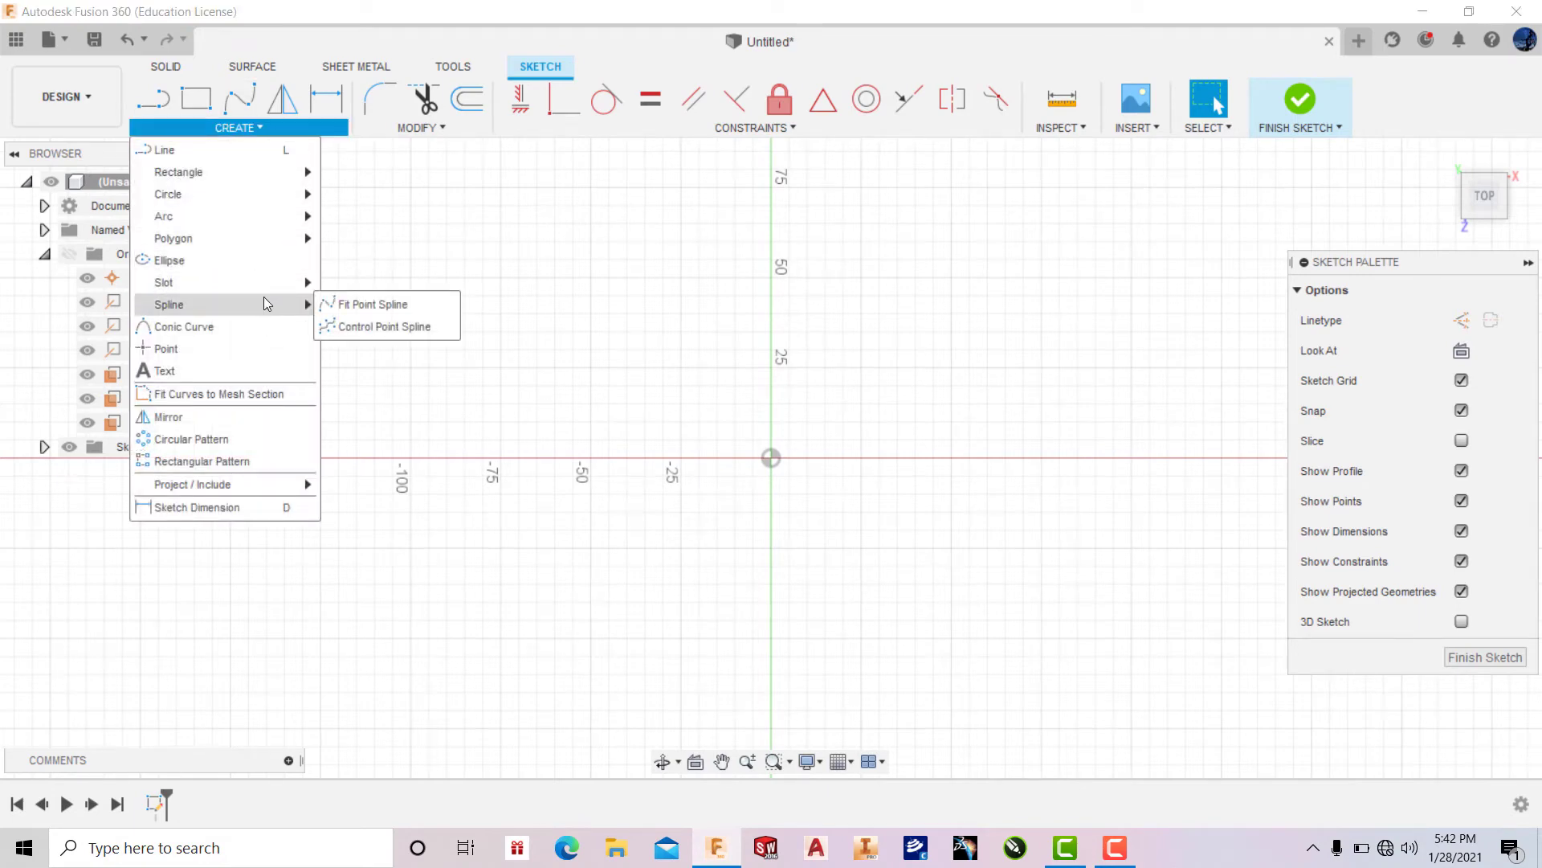
{"action": "mouse_move", "coordinate": [229, 238]}
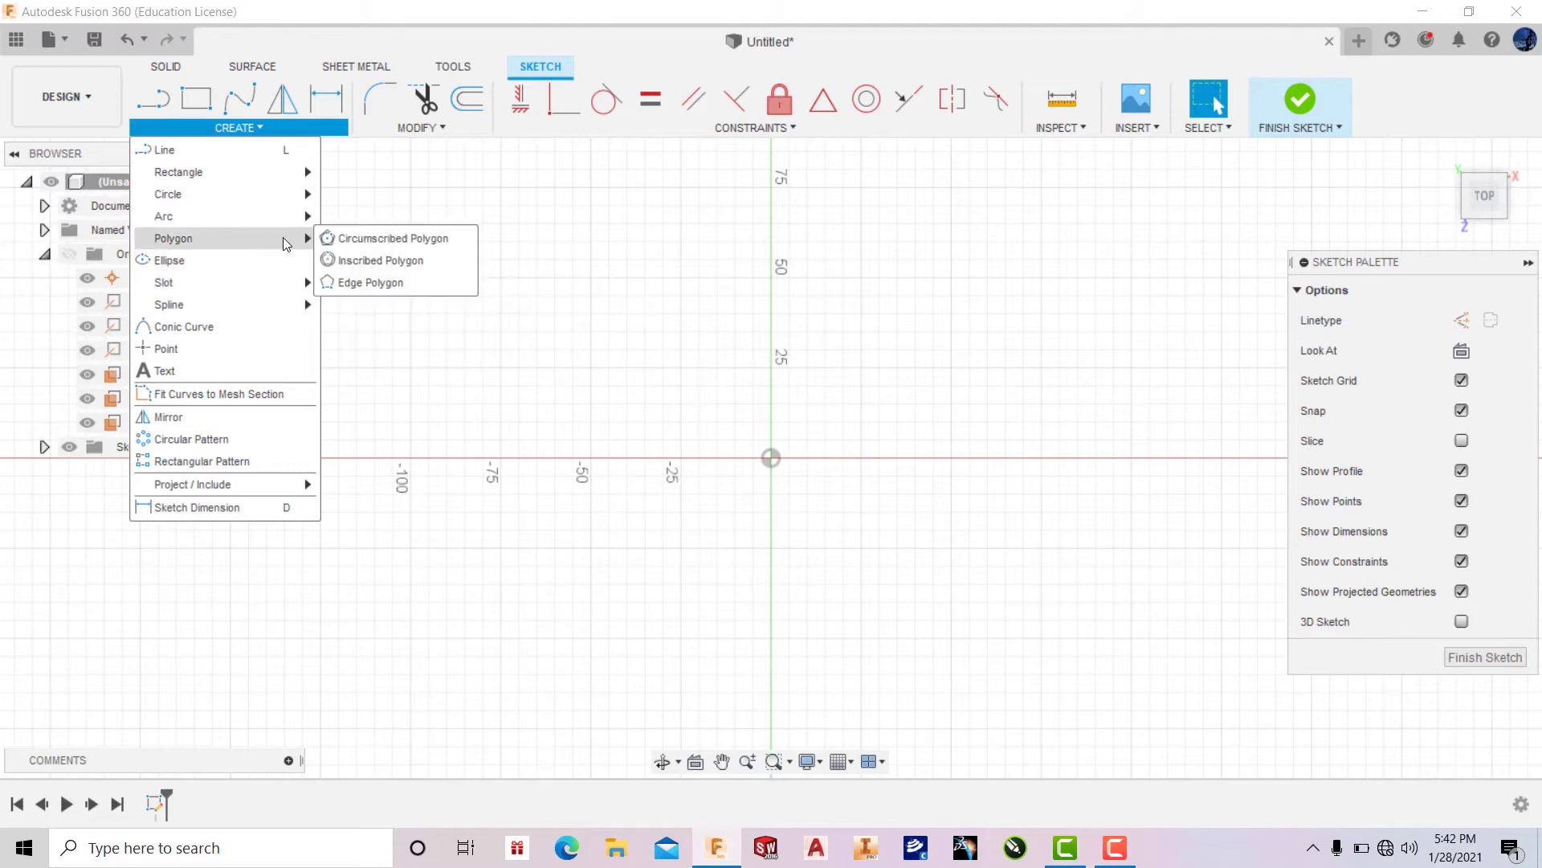
{"action": "left_click", "coordinate": [345, 239]}
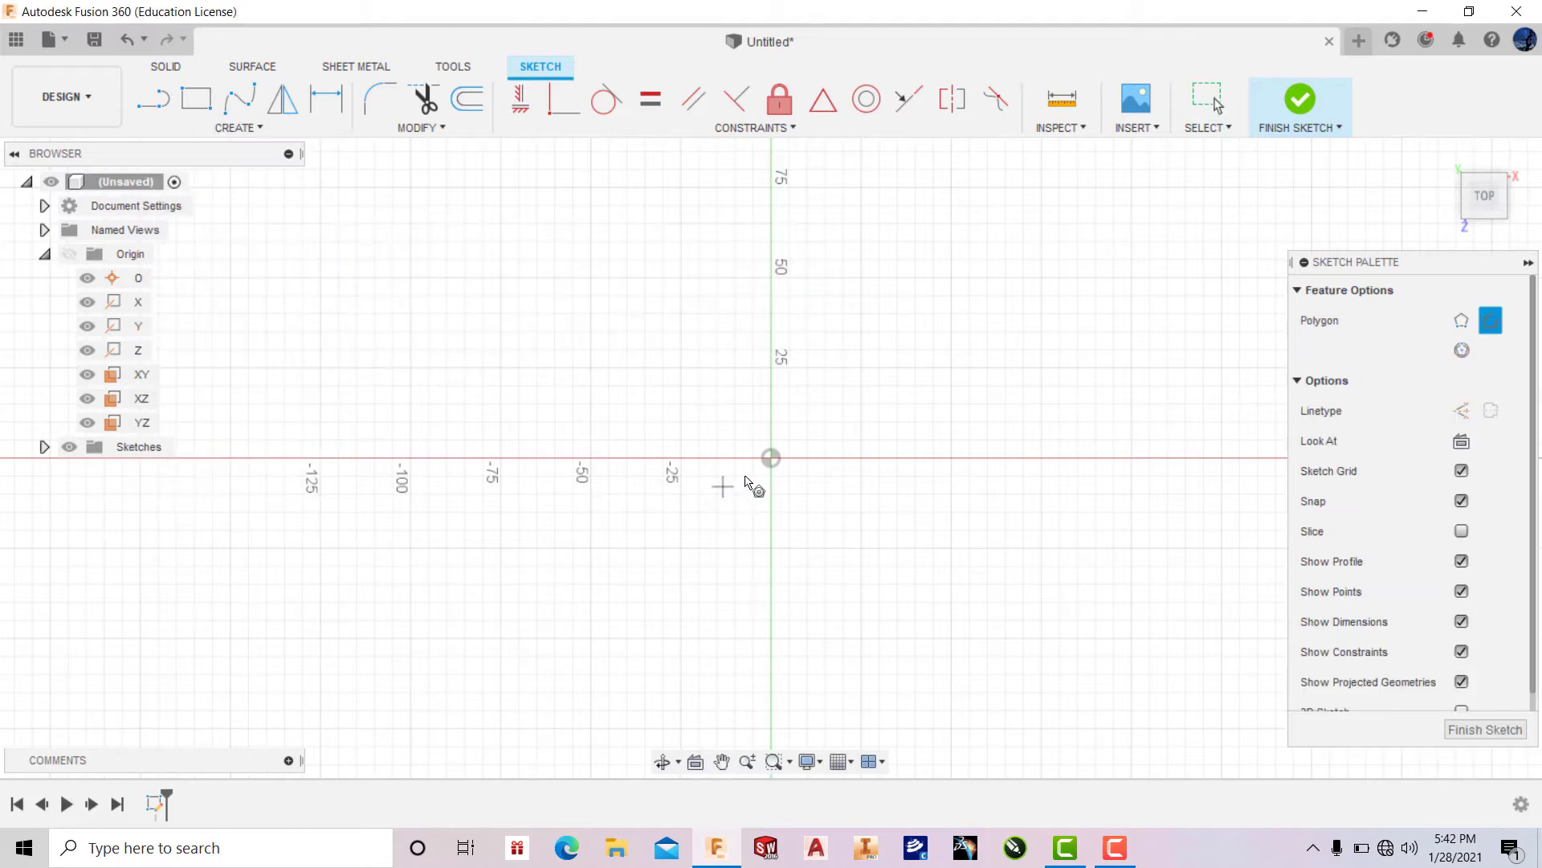
{"action": "left_click", "coordinate": [772, 459]}
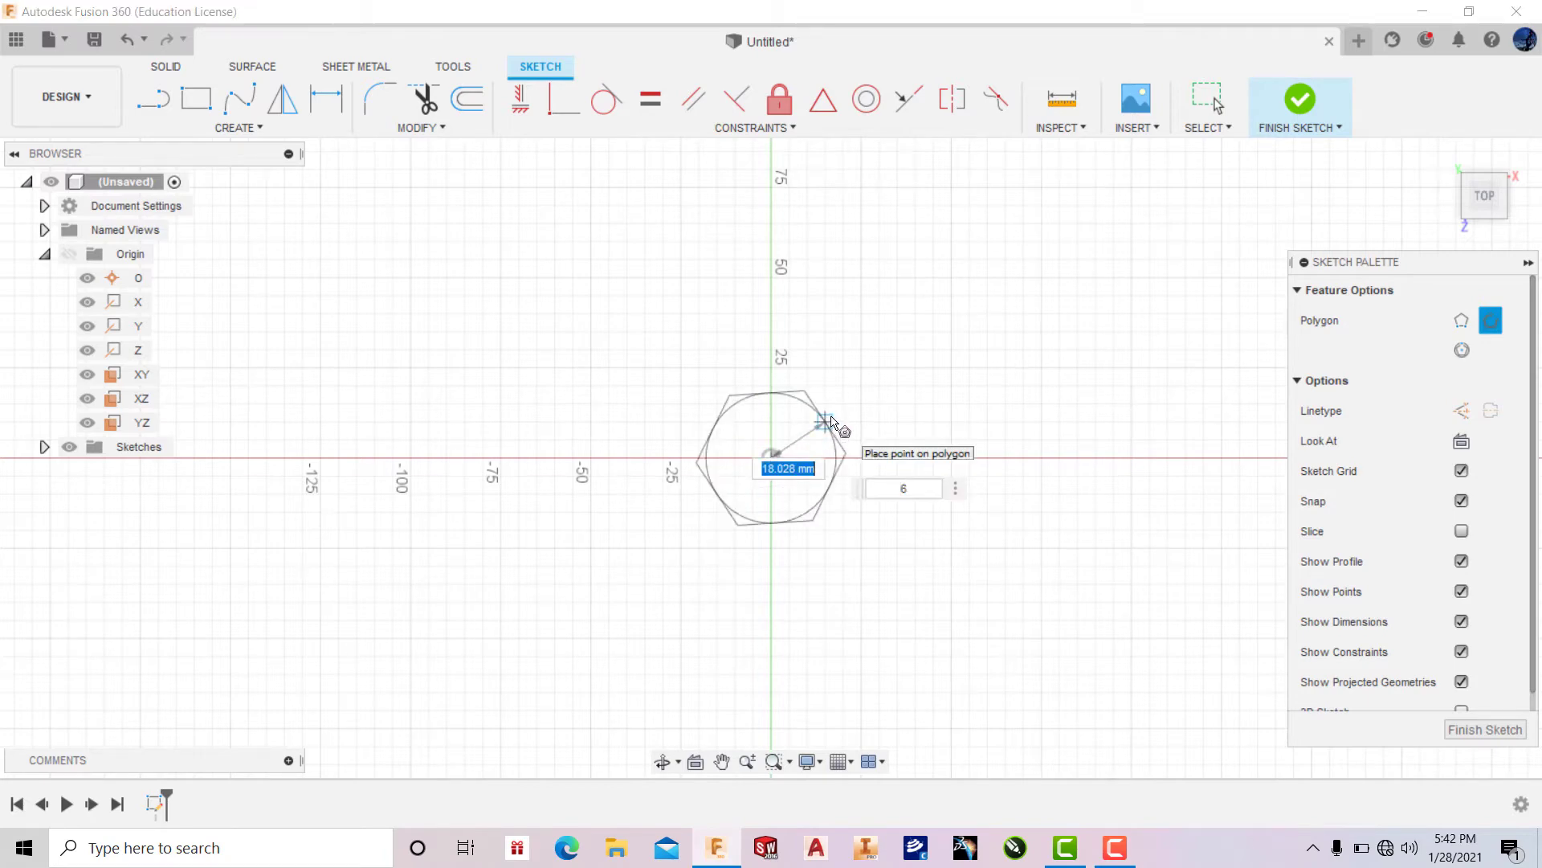
{"action": "type", "text": "20"}
{"action": "key", "text": "Return"}
{"action": "key", "text": "Escape"}
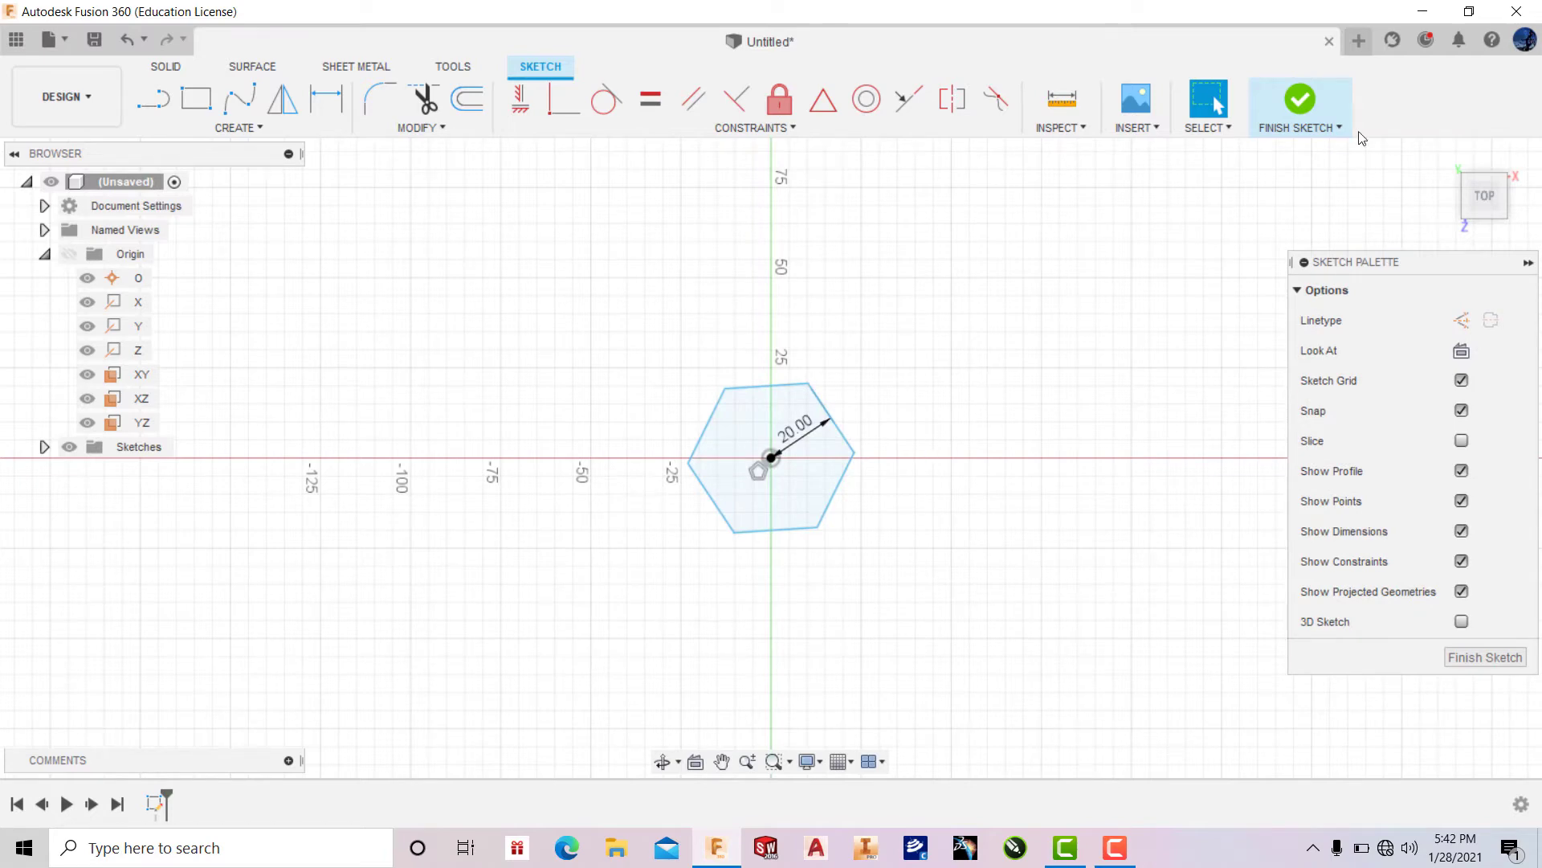
Step: Finish the sketch and extrude the hexagon profile 20 mm into a solid prism
{"action": "left_click", "coordinate": [1301, 99]}
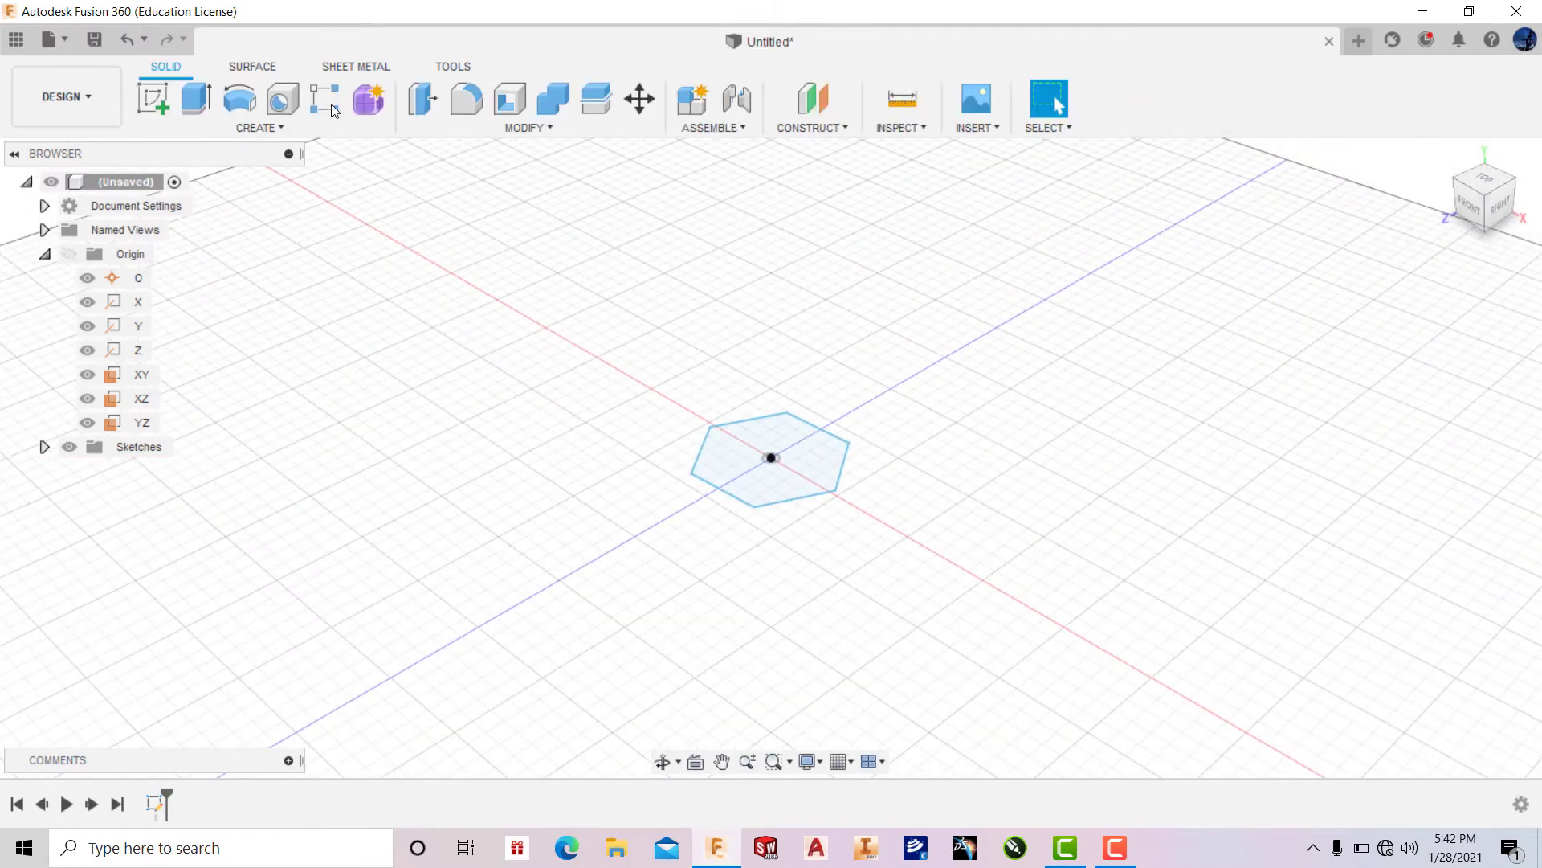
{"action": "left_click", "coordinate": [196, 98]}
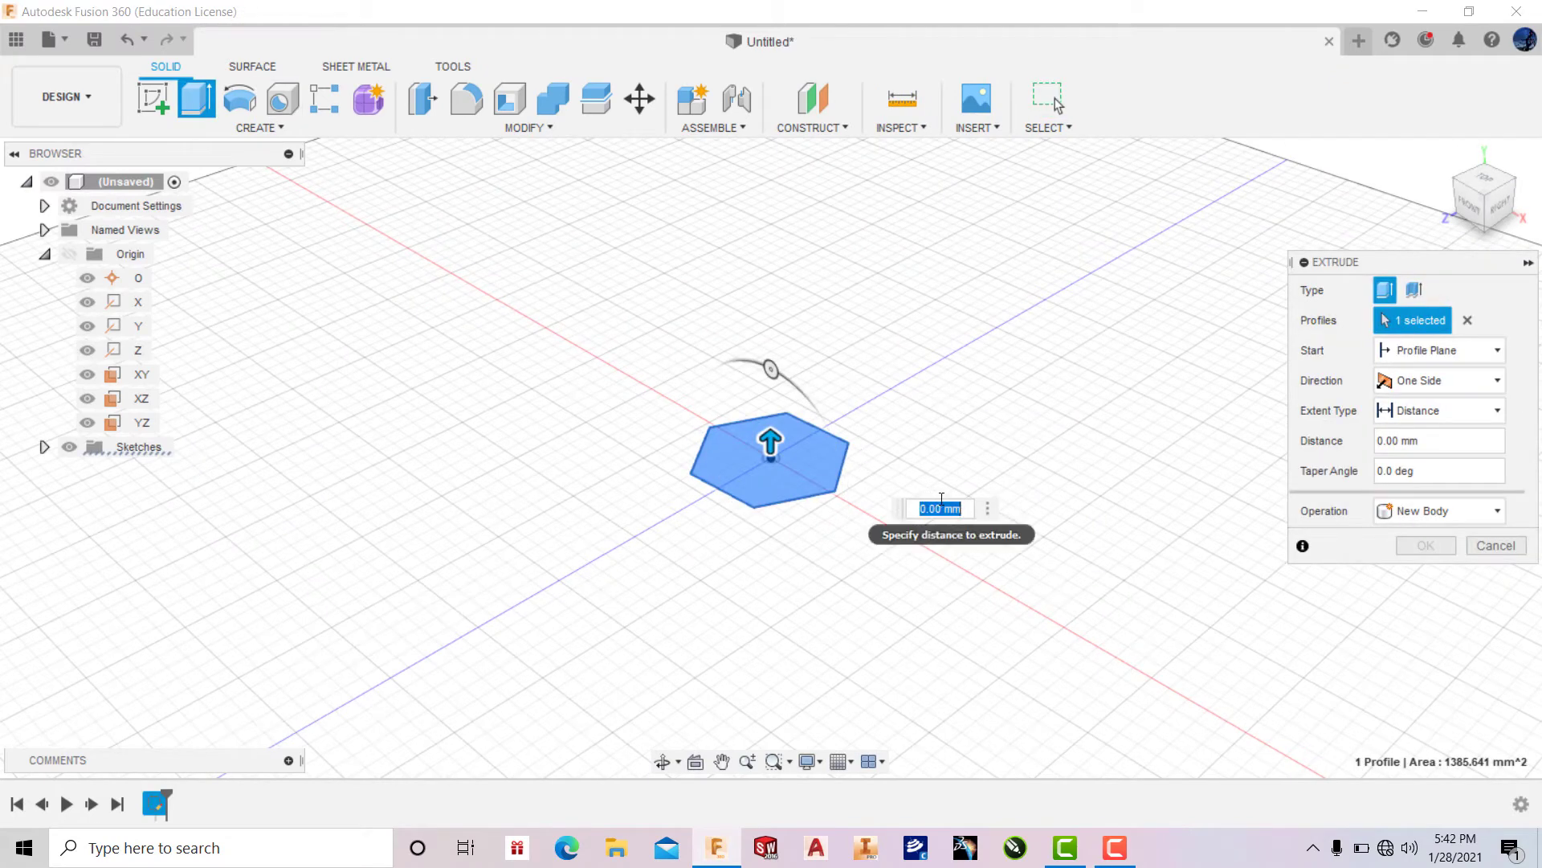
{"action": "type", "text": "20"}
{"action": "key", "text": "Return"}
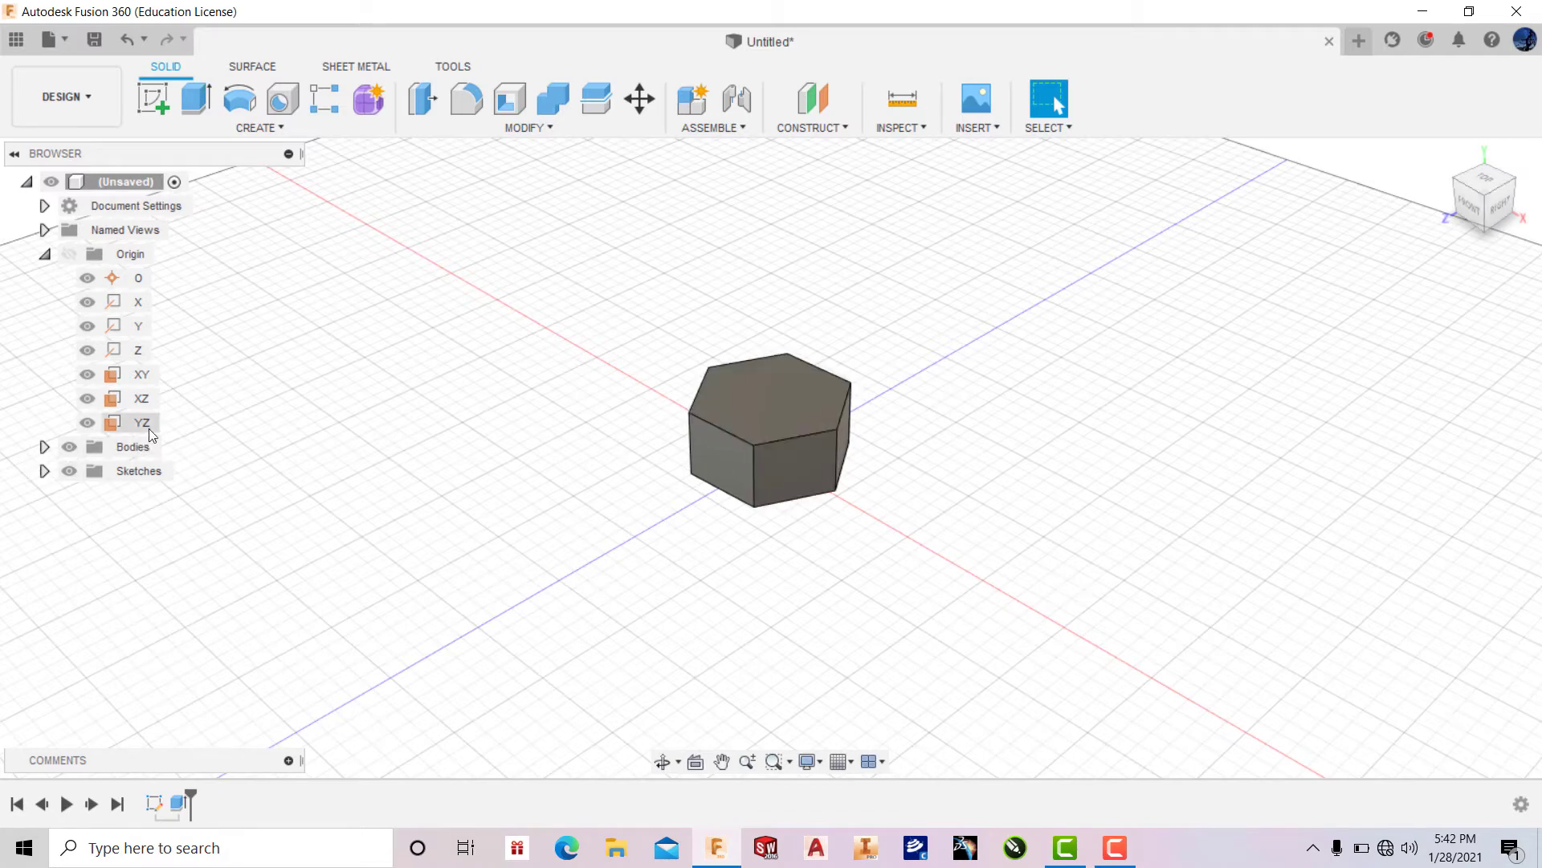
Step: Start a new sketch on the XY plane and zoom in on the block
{"action": "left_click", "coordinate": [140, 383]}
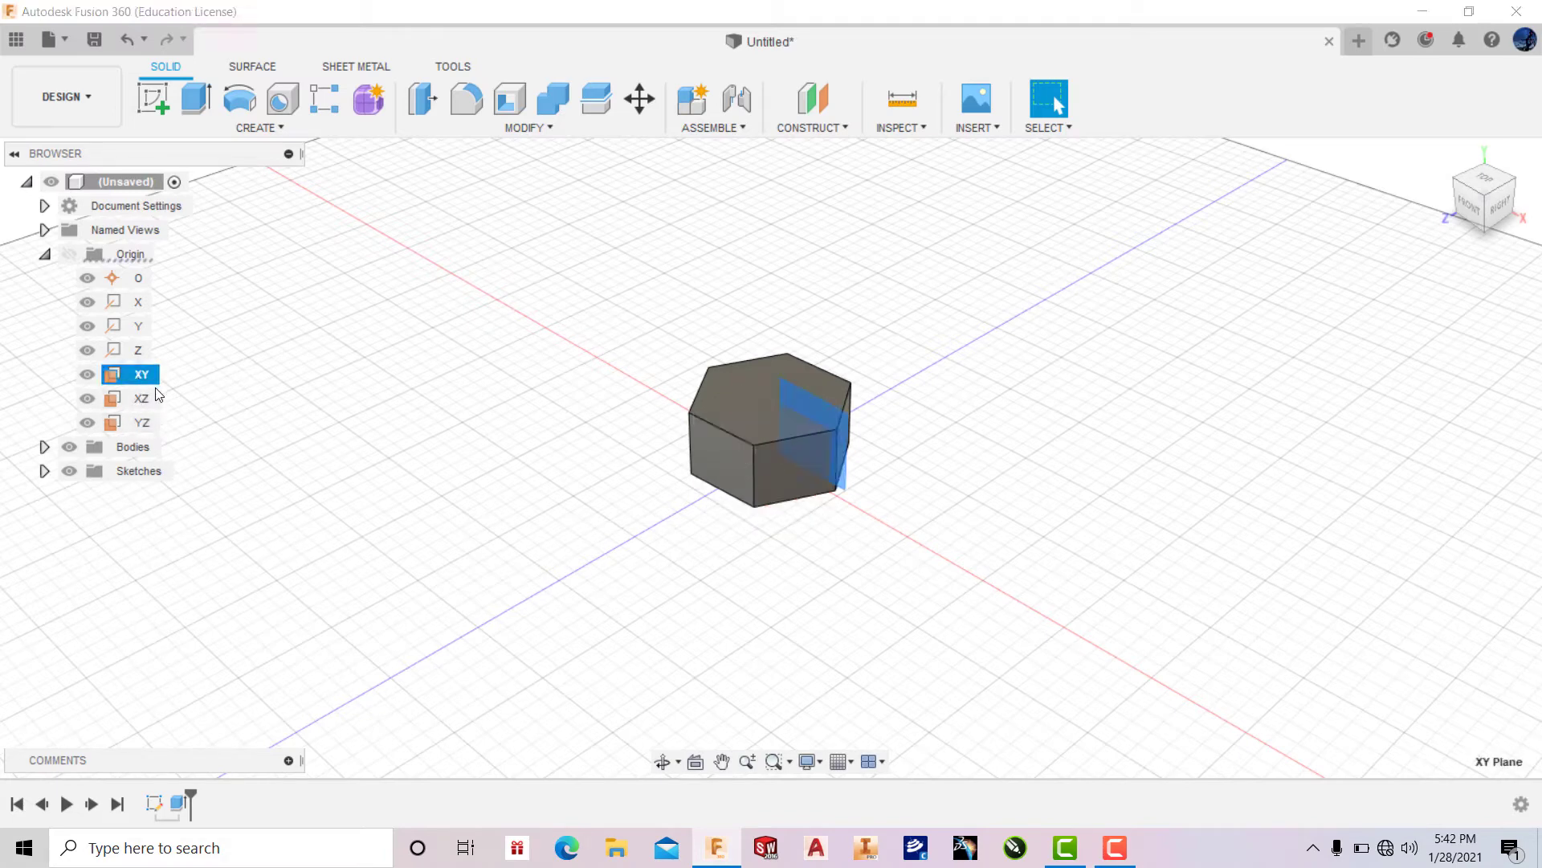
{"action": "left_click", "coordinate": [154, 99]}
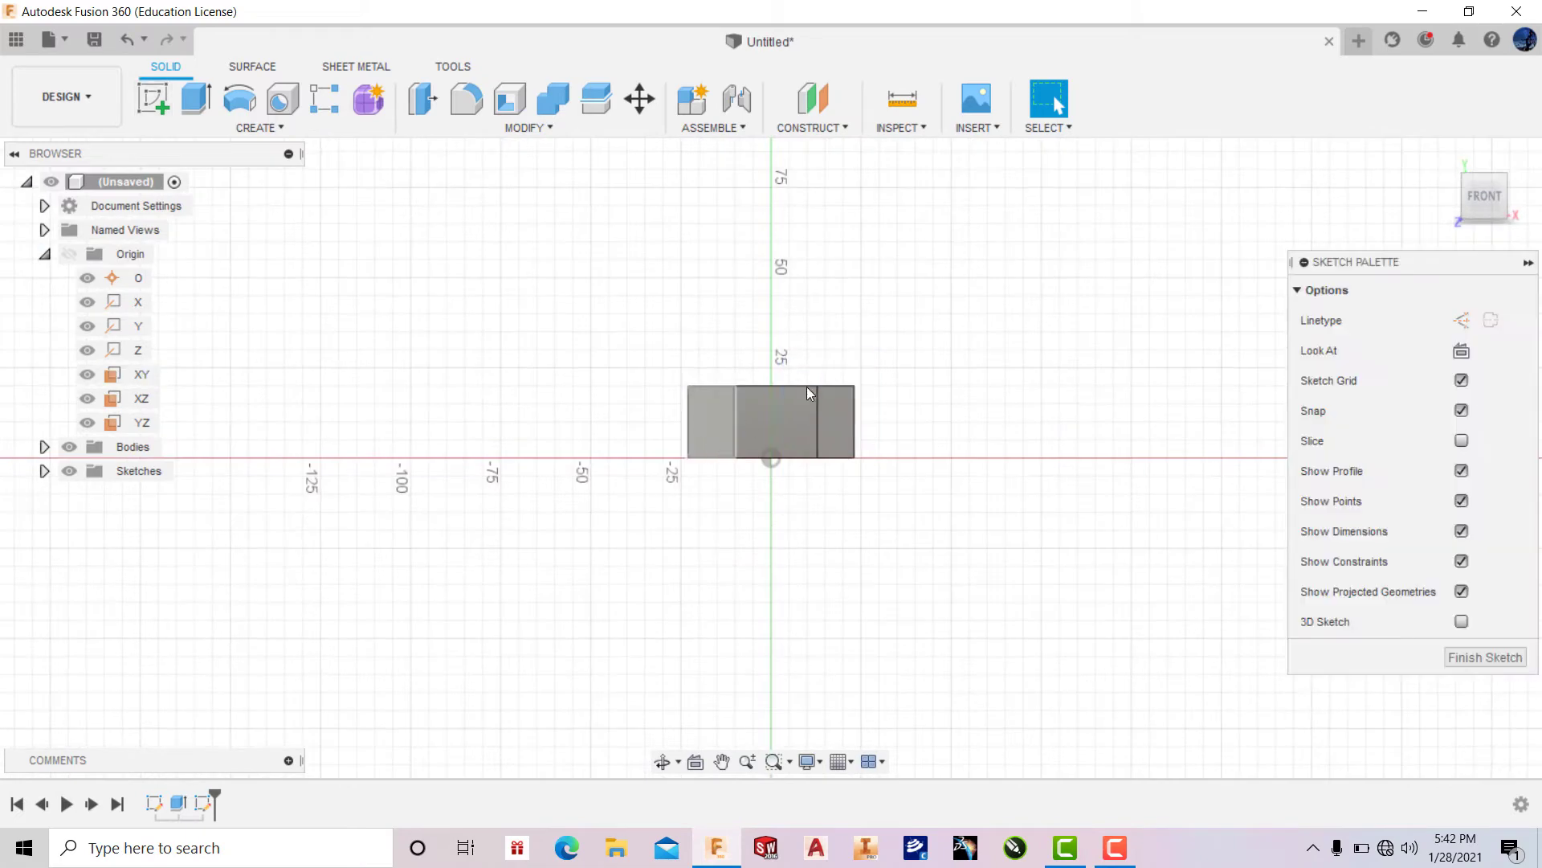
{"action": "scroll", "coordinate": [863, 394], "scroll_direction": "up", "scroll_amount": 1}
{"action": "scroll", "coordinate": [832, 384], "scroll_direction": "up", "scroll_amount": 2}
{"action": "scroll", "coordinate": [865, 399], "scroll_direction": "up", "scroll_amount": 3}
{"action": "scroll", "coordinate": [865, 399], "scroll_direction": "up", "scroll_amount": 3}
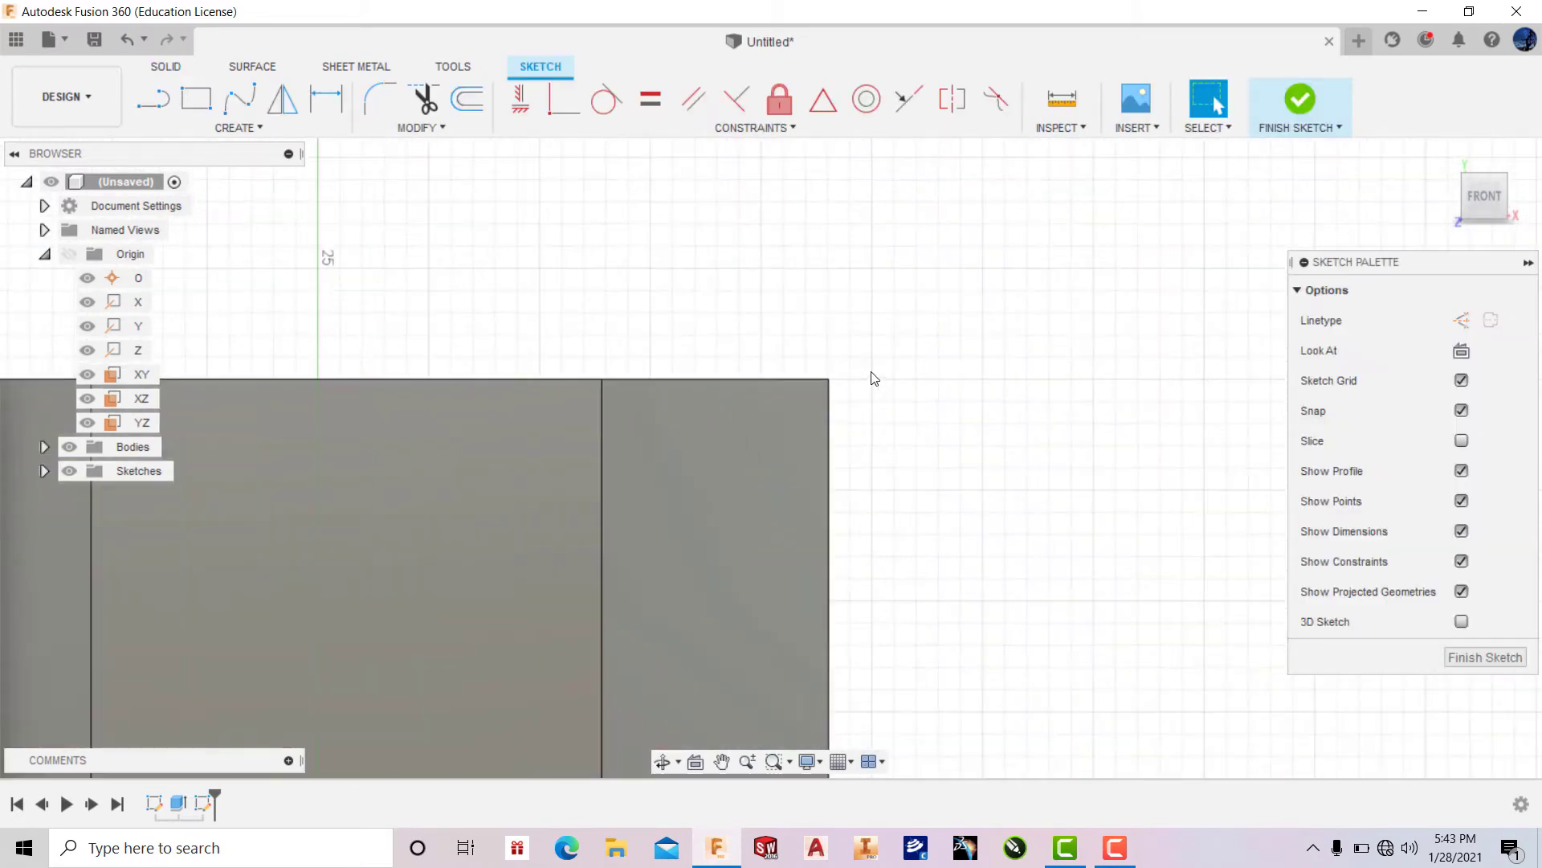
Step: Draw a triangle at the block's top outer corner with a 45° diagonal edge
{"action": "left_click", "coordinate": [152, 100]}
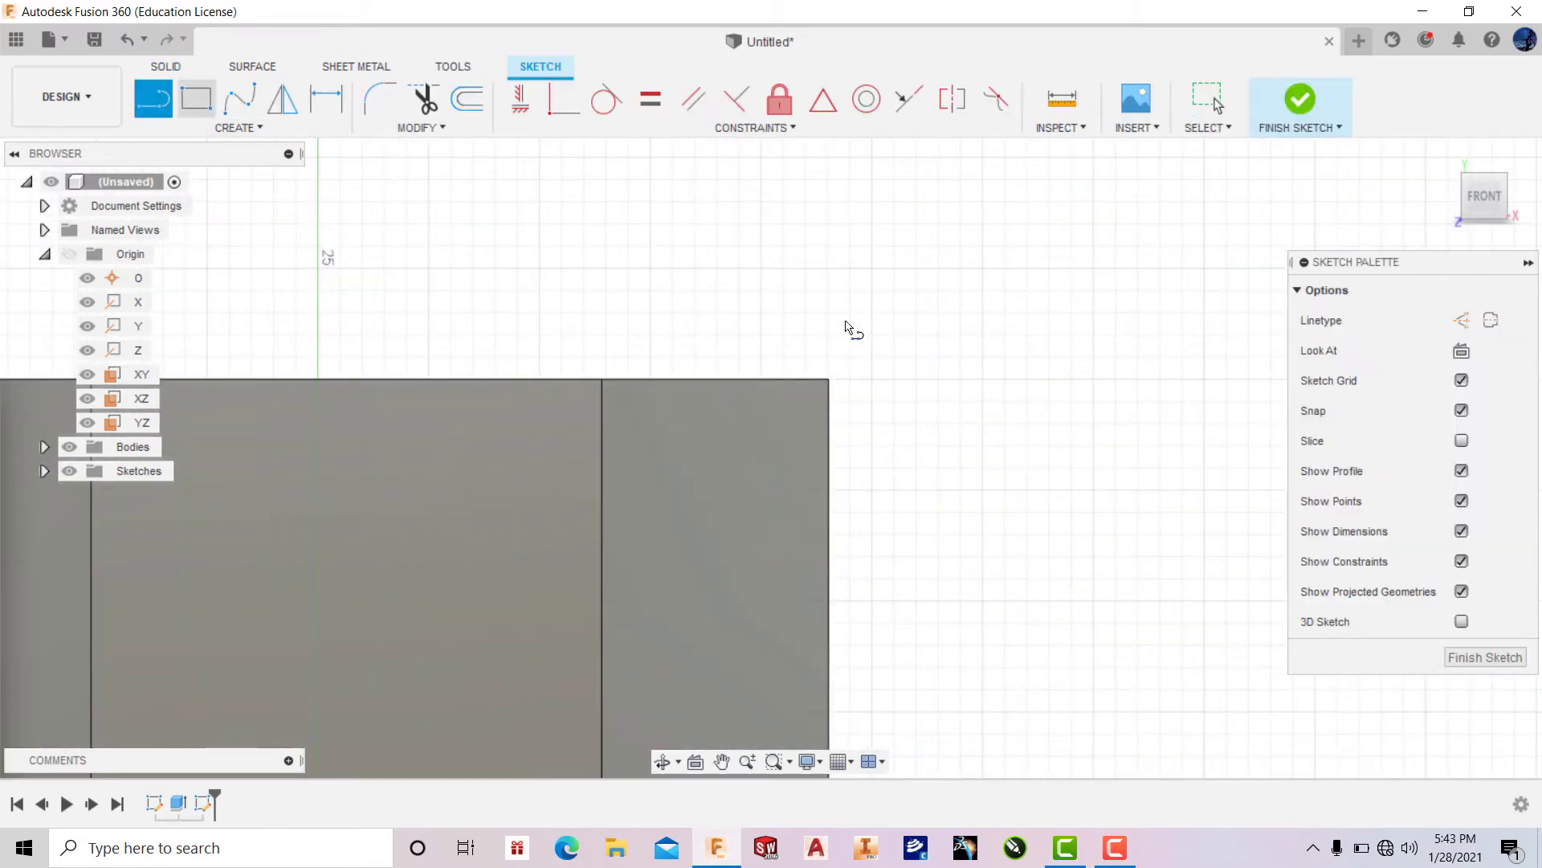
{"action": "left_click", "coordinate": [850, 379]}
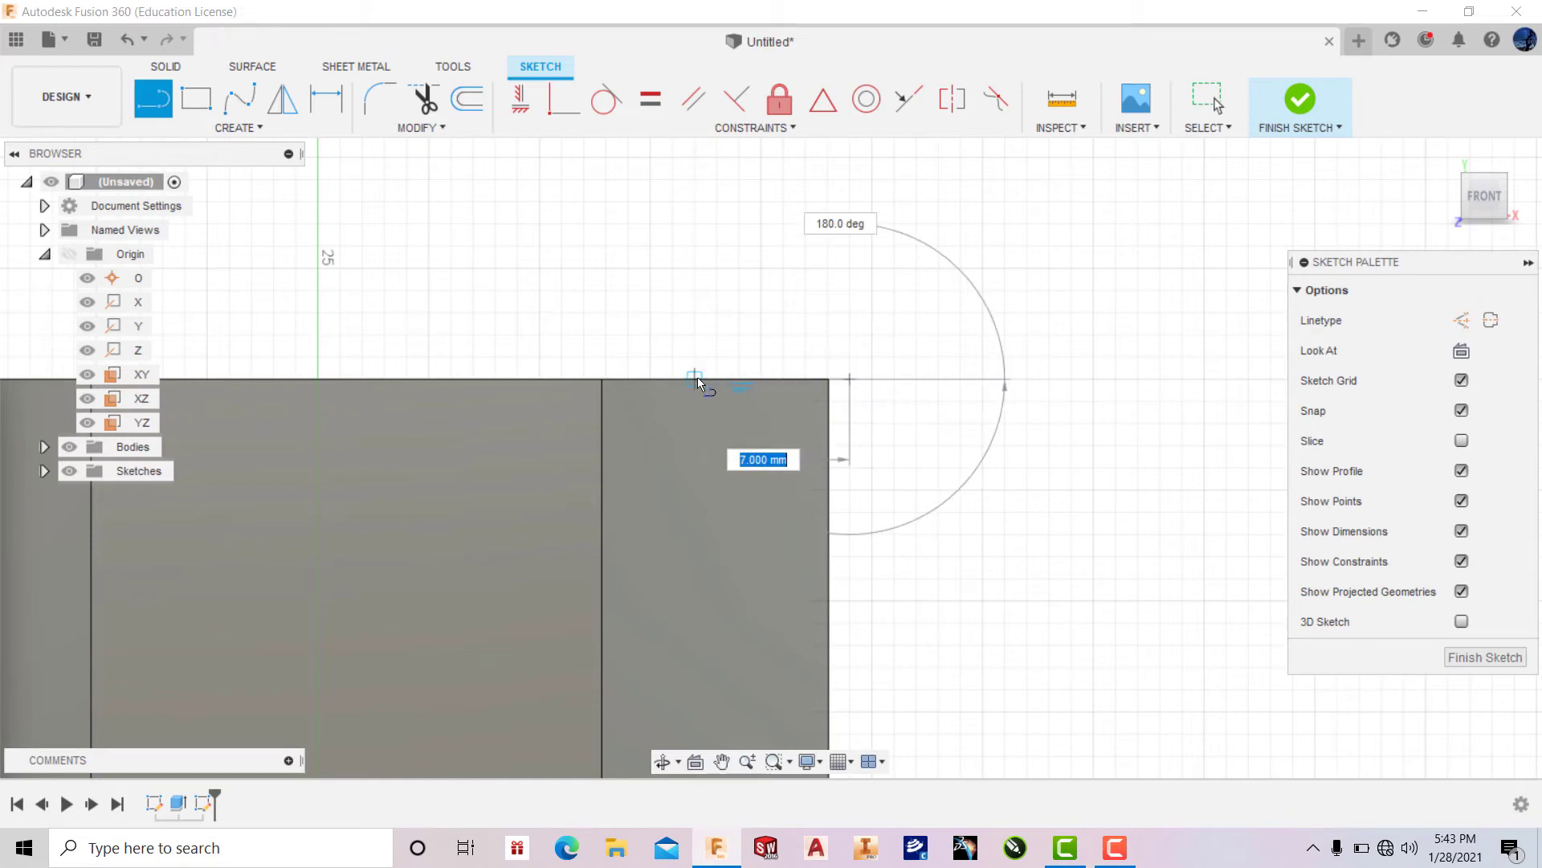
{"action": "left_click", "coordinate": [696, 378]}
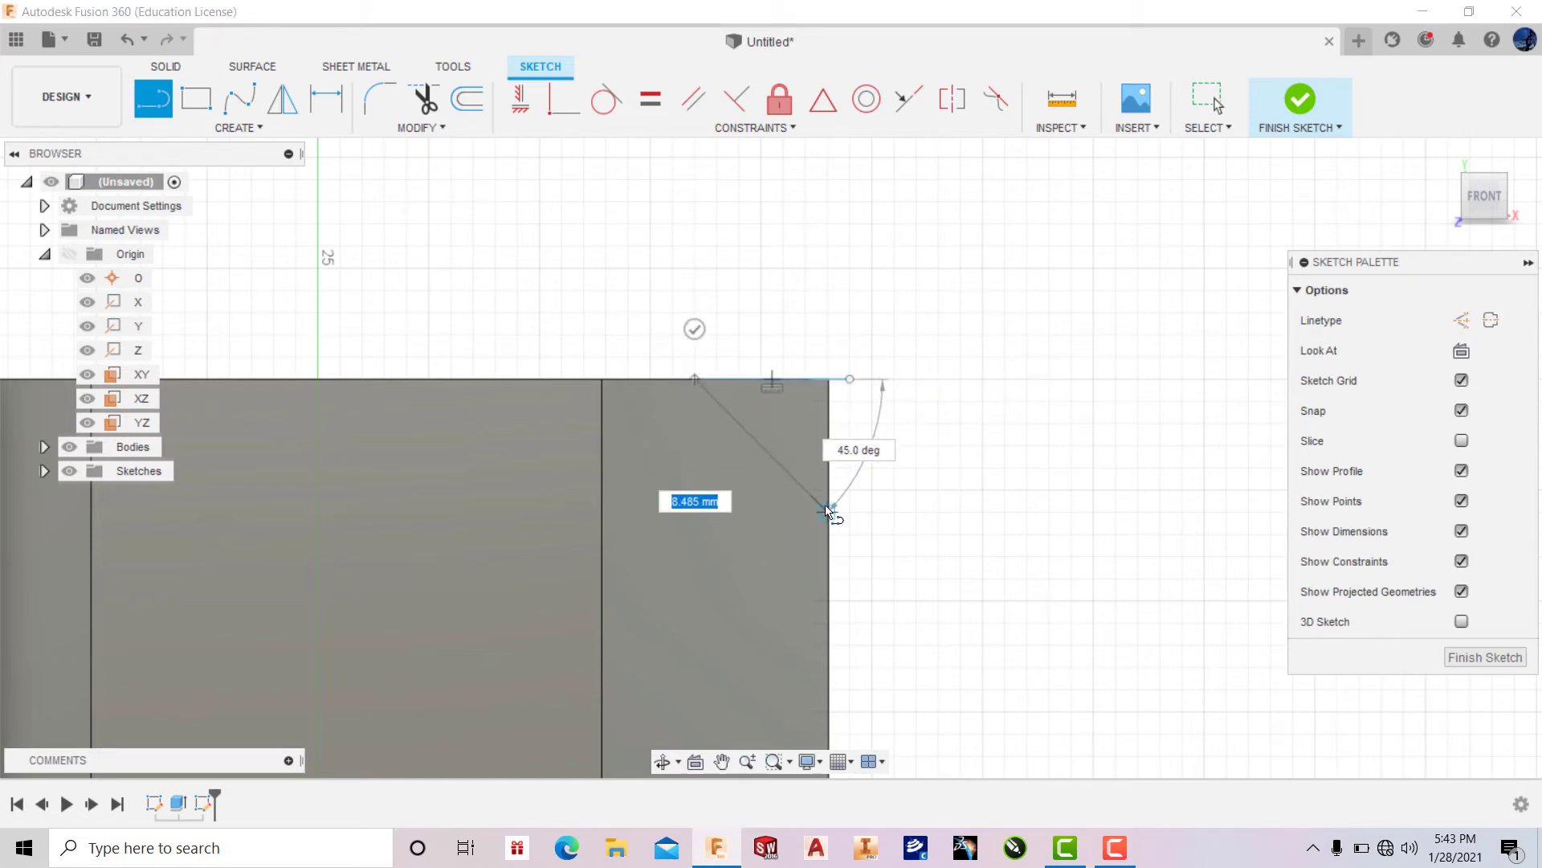
{"action": "left_click", "coordinate": [828, 511]}
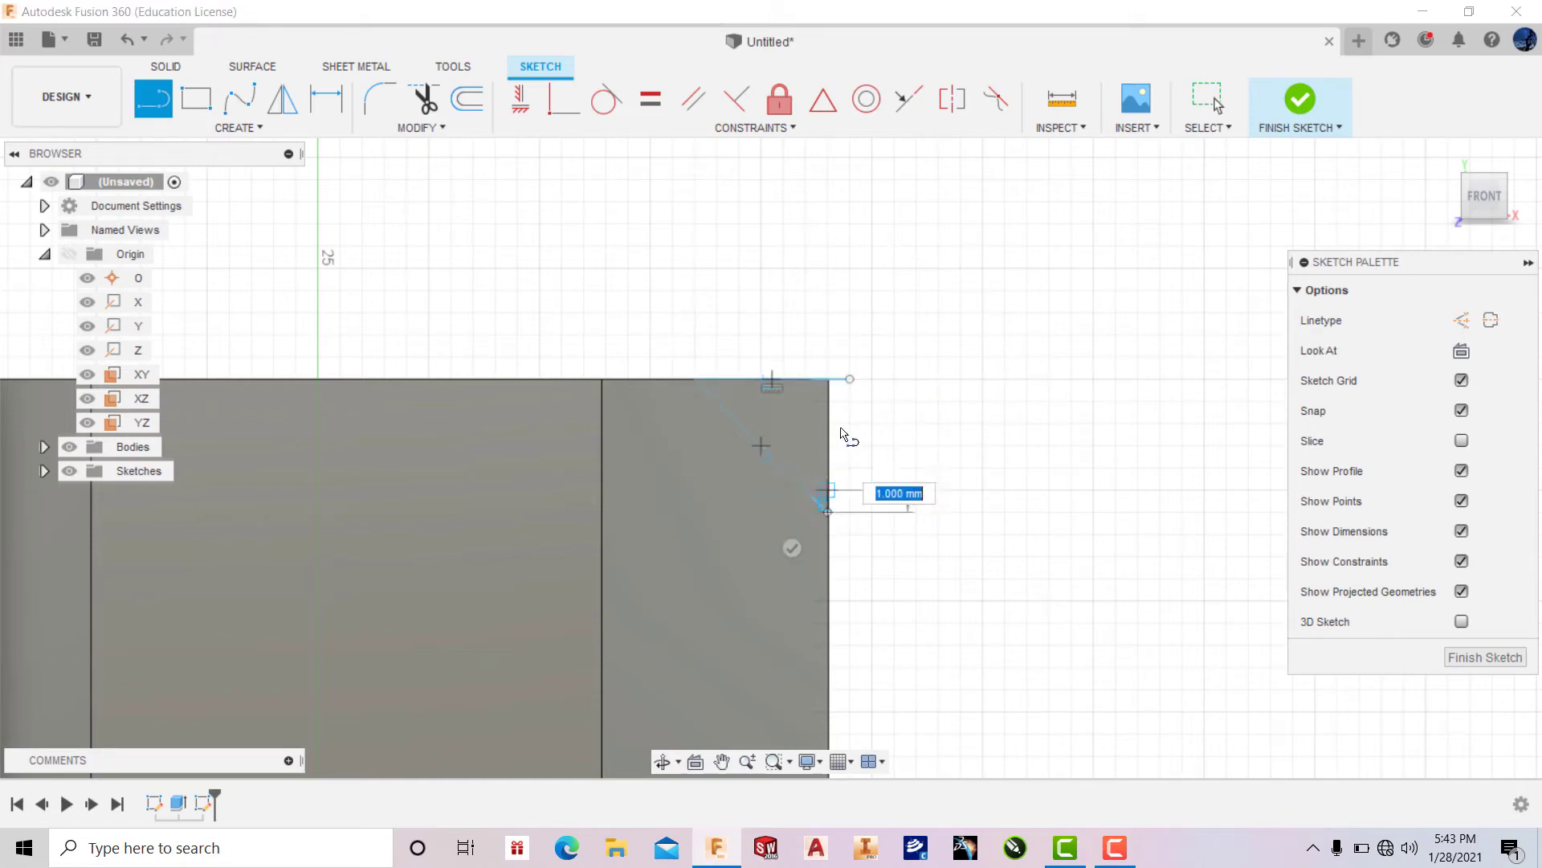
{"action": "left_click", "coordinate": [828, 379]}
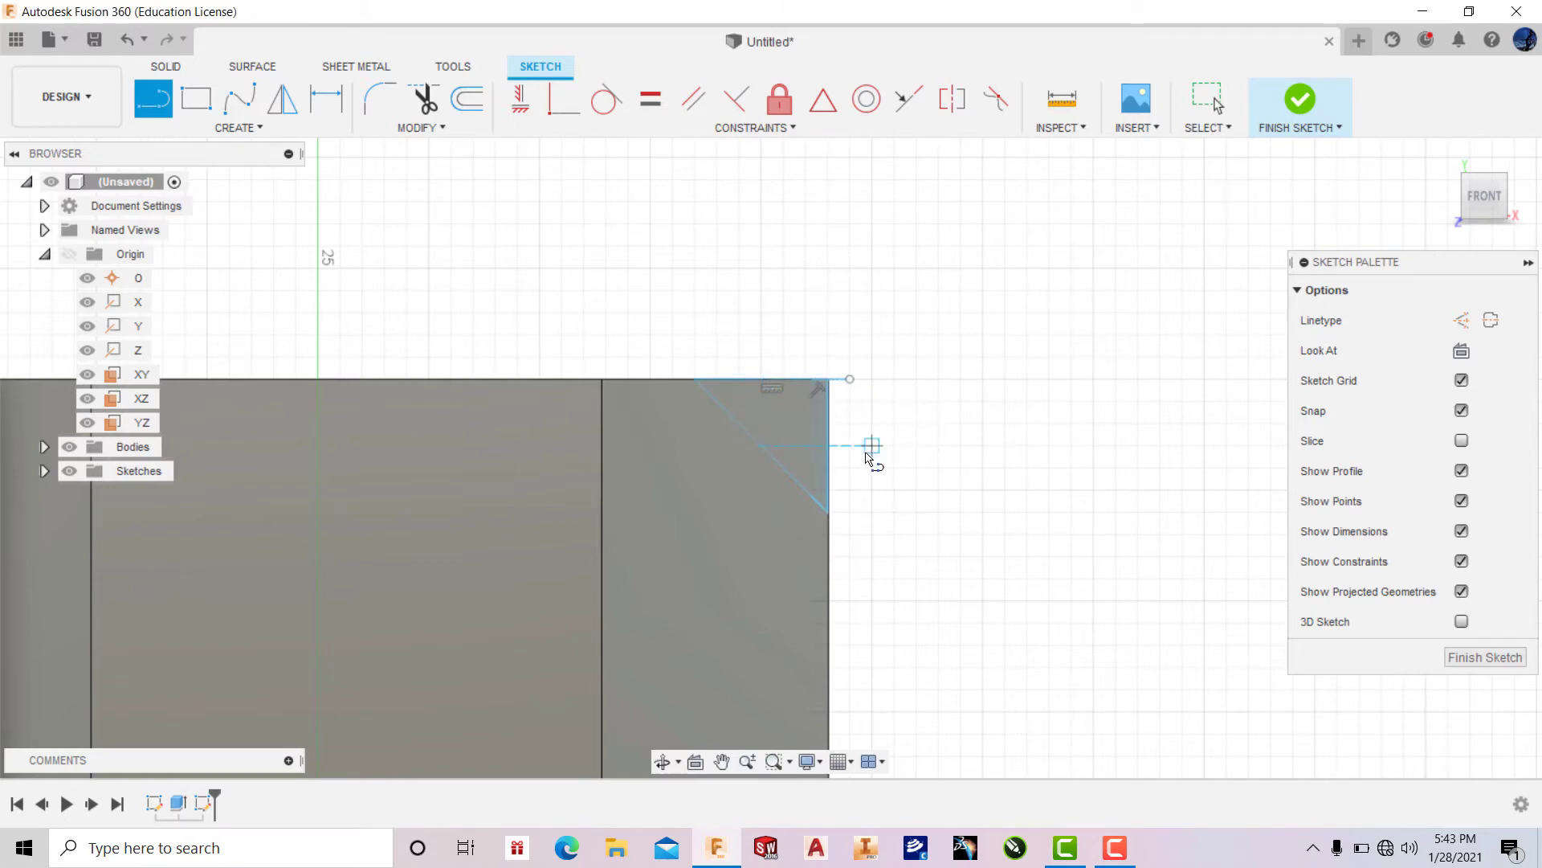
Step: Draw a second triangle with a vertical line closing onto the diagonal's extension
{"action": "scroll", "coordinate": [871, 458], "scroll_direction": "up", "scroll_amount": 1}
{"action": "scroll", "coordinate": [836, 441], "scroll_direction": "up", "scroll_amount": 3}
{"action": "scroll", "coordinate": [848, 470], "scroll_direction": "down", "scroll_amount": 1}
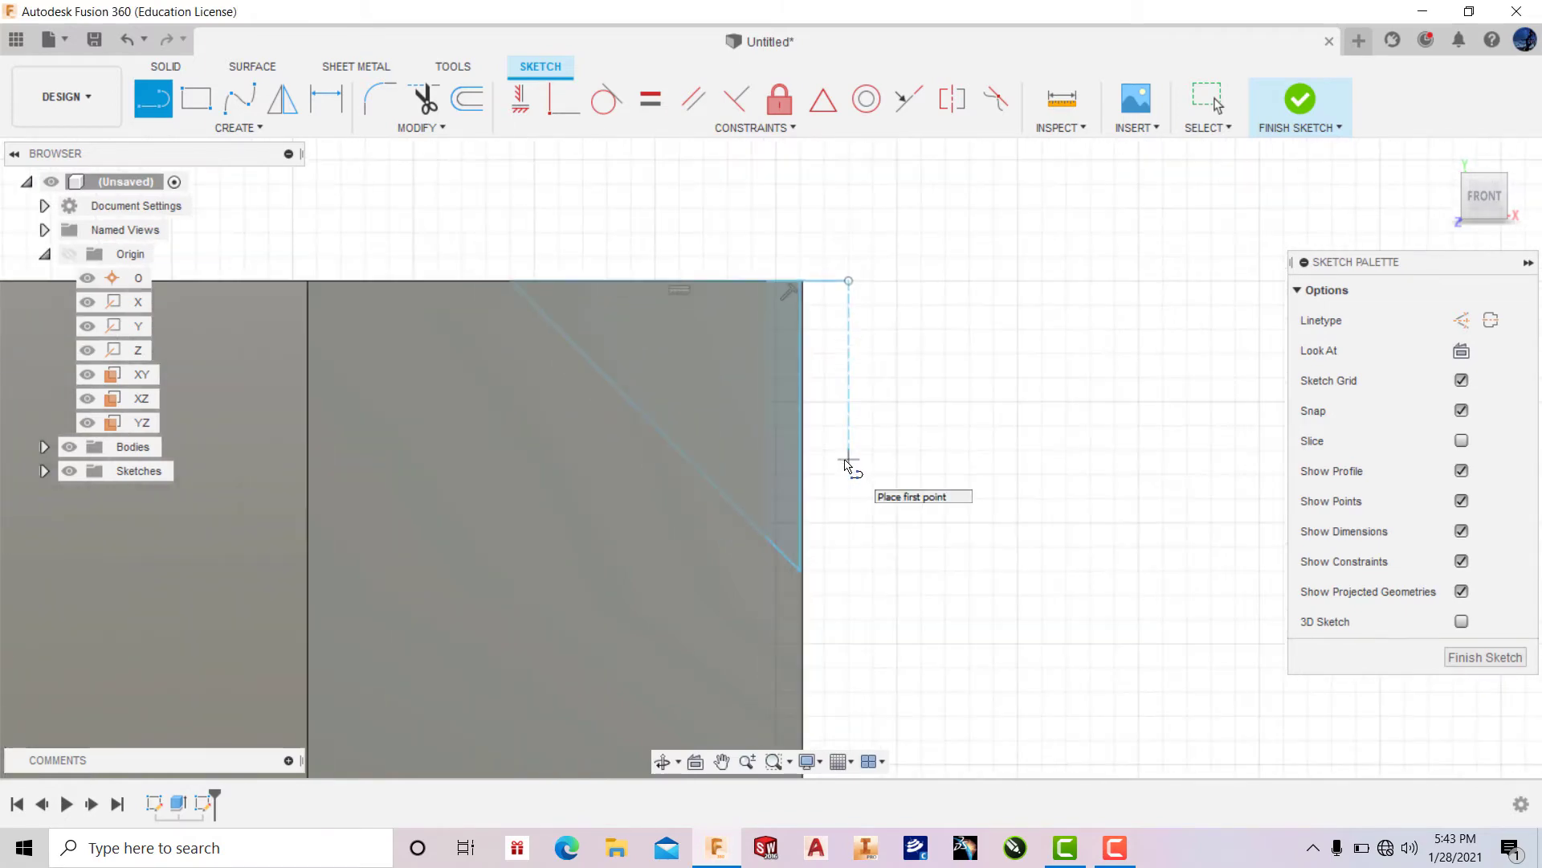
{"action": "left_click", "coordinate": [849, 281]}
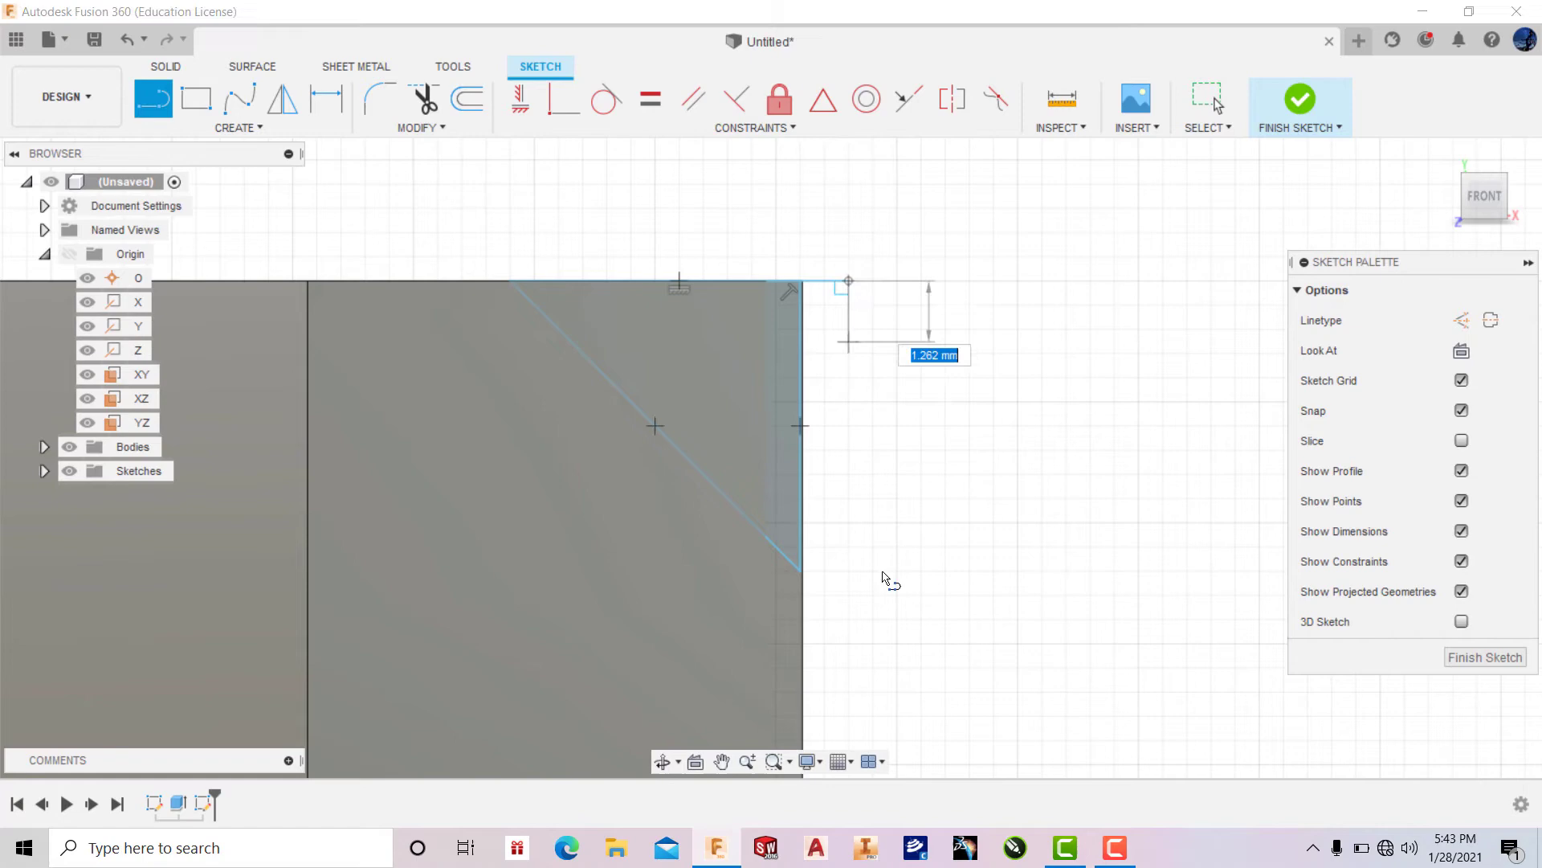
{"action": "left_click", "coordinate": [848, 618]}
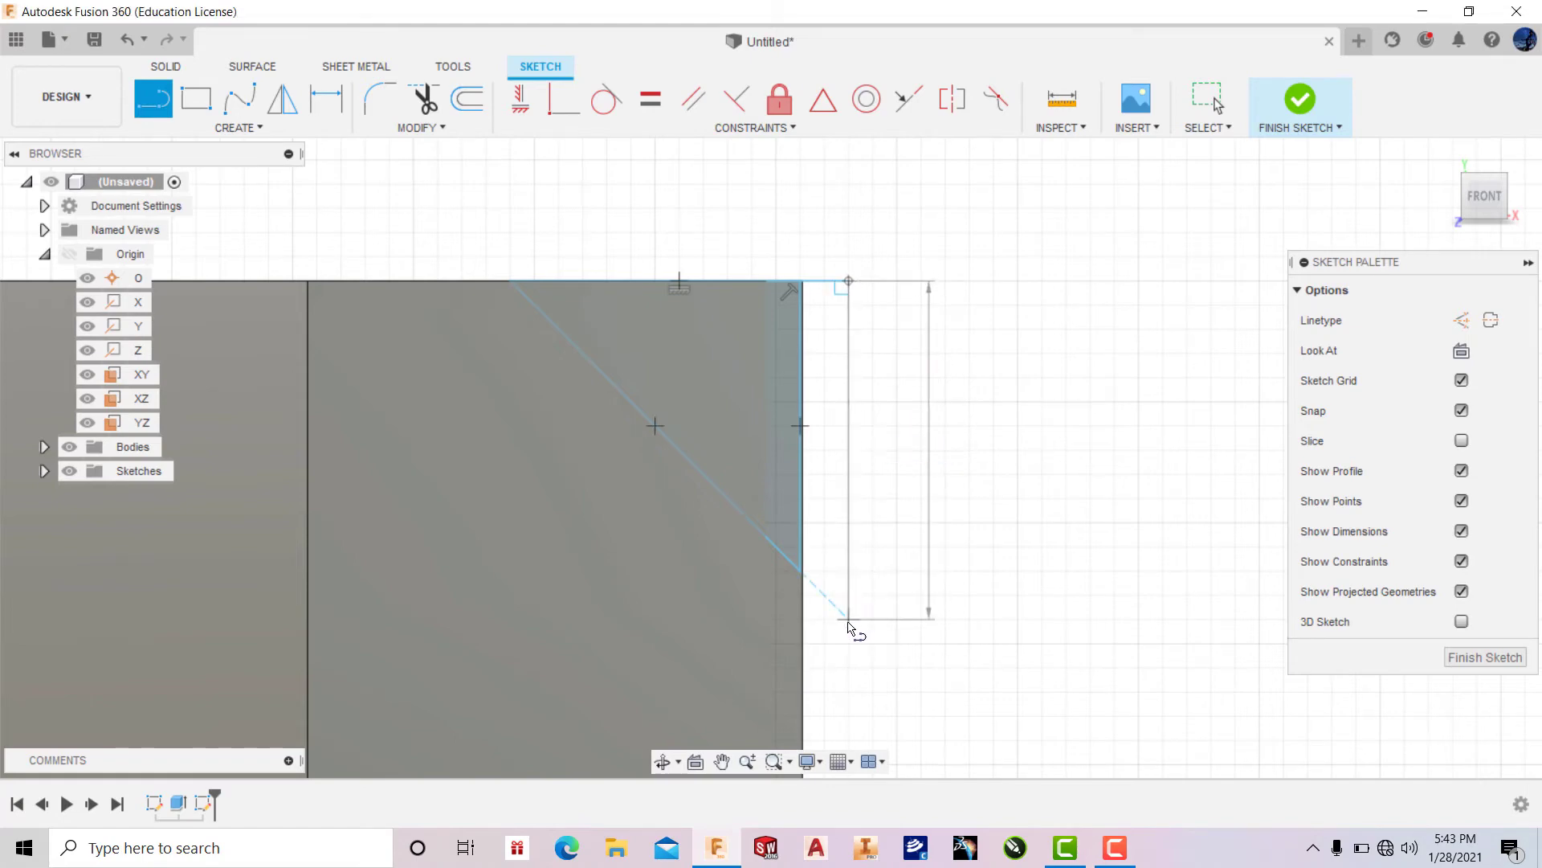
{"action": "left_click", "coordinate": [803, 574]}
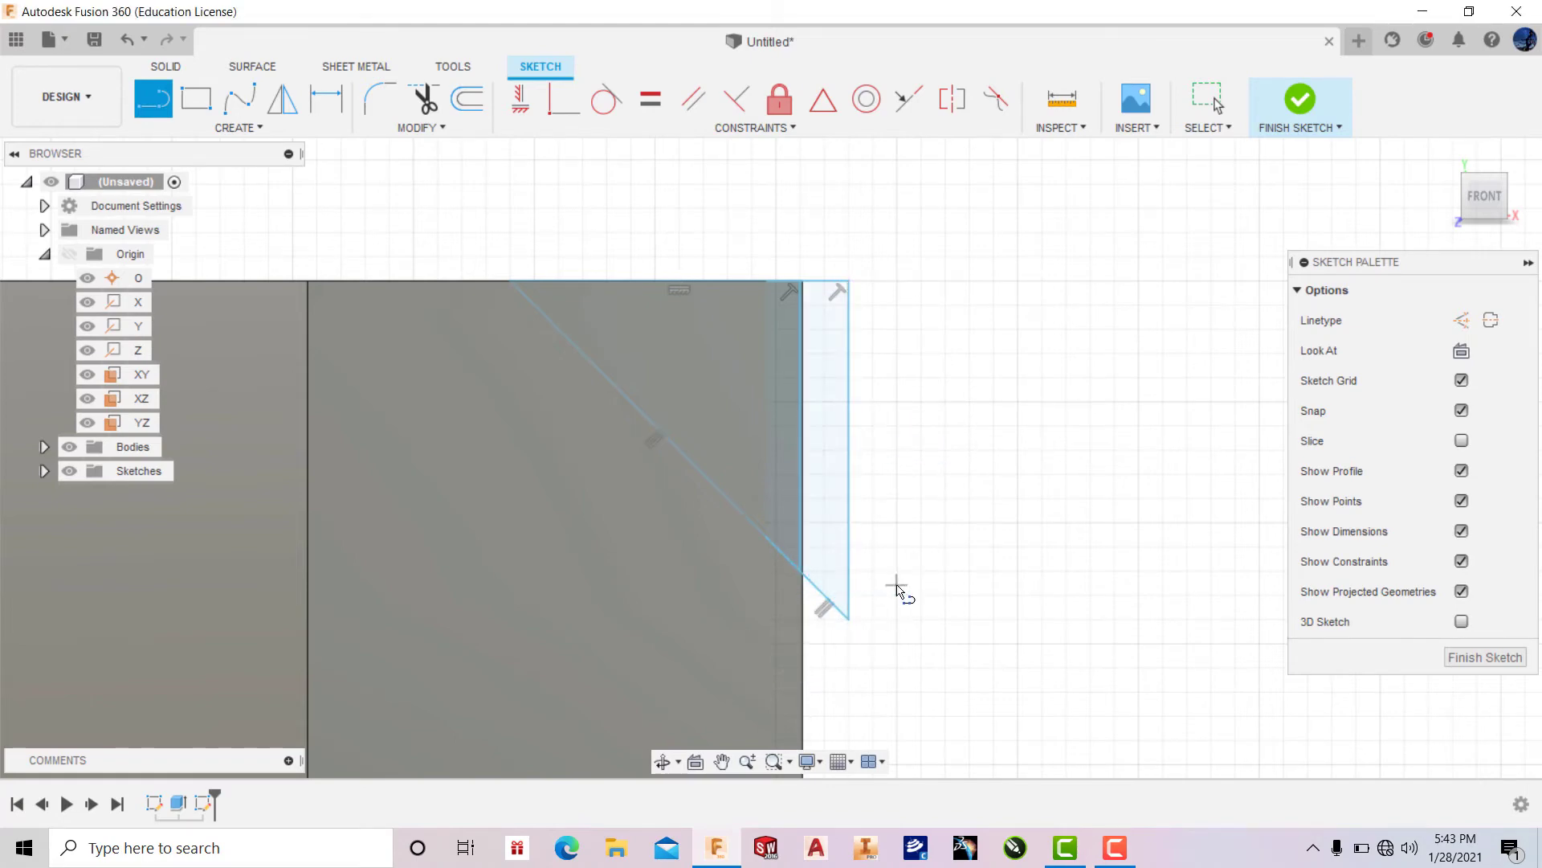
Step: Delete the stray vertical line and dimension the triangle's width and height at 2 mm
{"action": "key", "text": "Escape"}
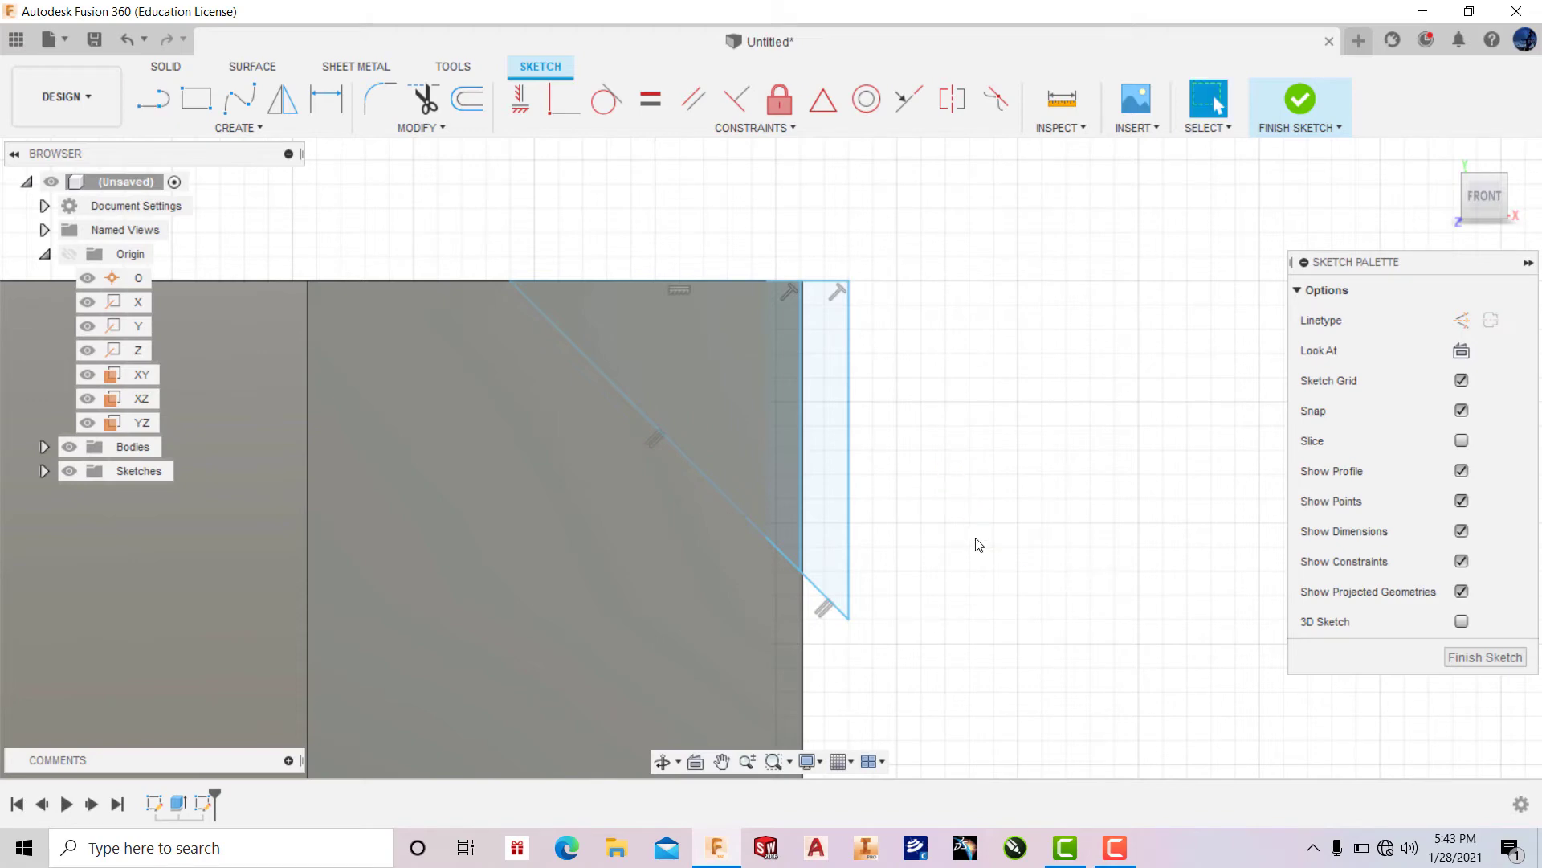
{"action": "right_click", "coordinate": [802, 412]}
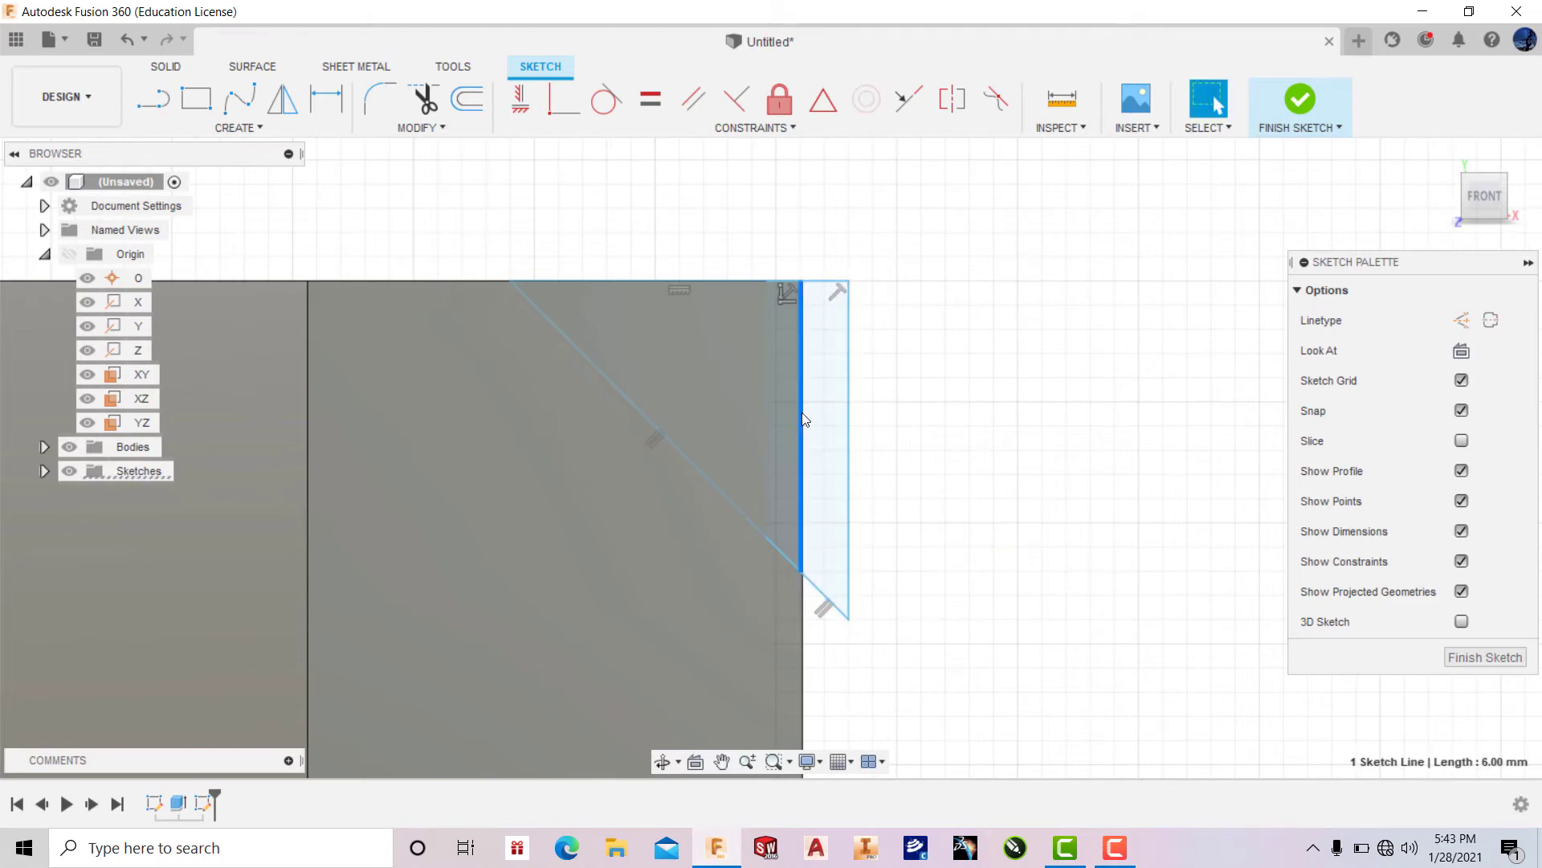
{"action": "left_click", "coordinate": [732, 383]}
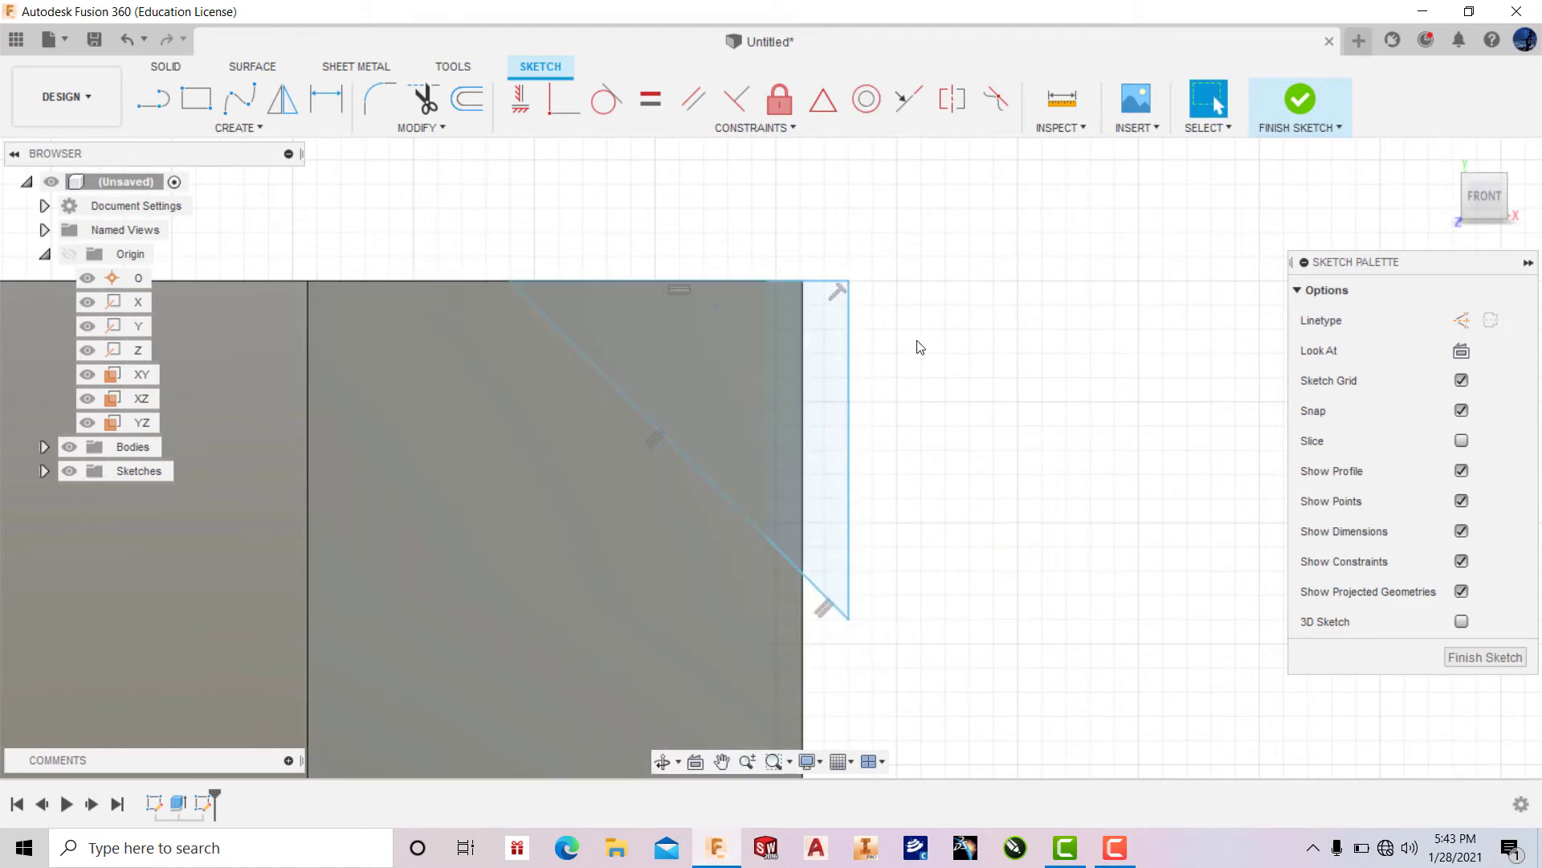
{"action": "left_click", "coordinate": [335, 100]}
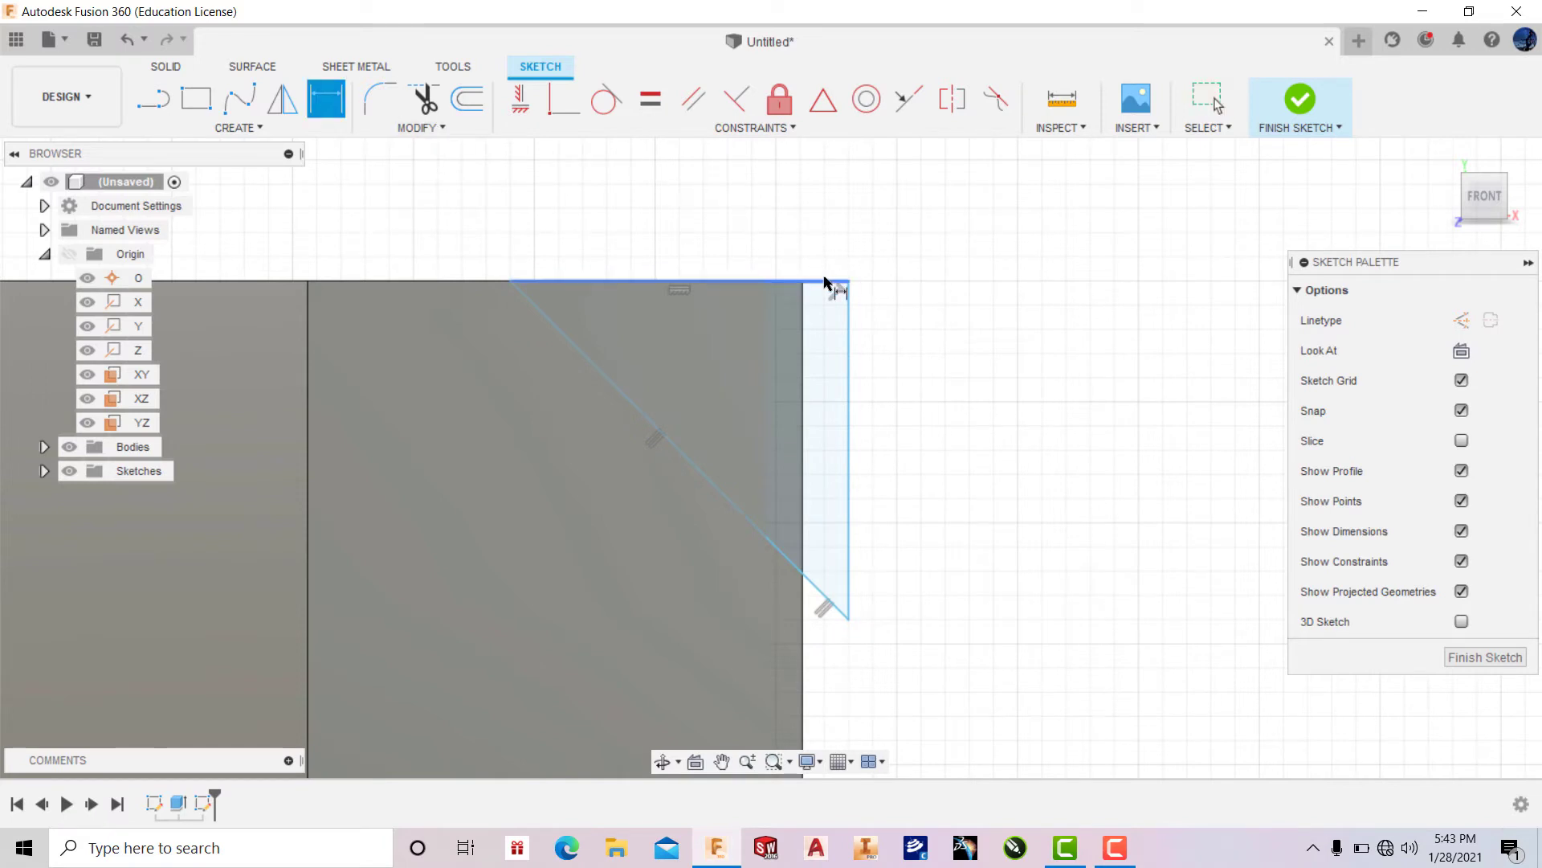
{"action": "left_click", "coordinate": [827, 281]}
{"action": "left_click", "coordinate": [774, 213]}
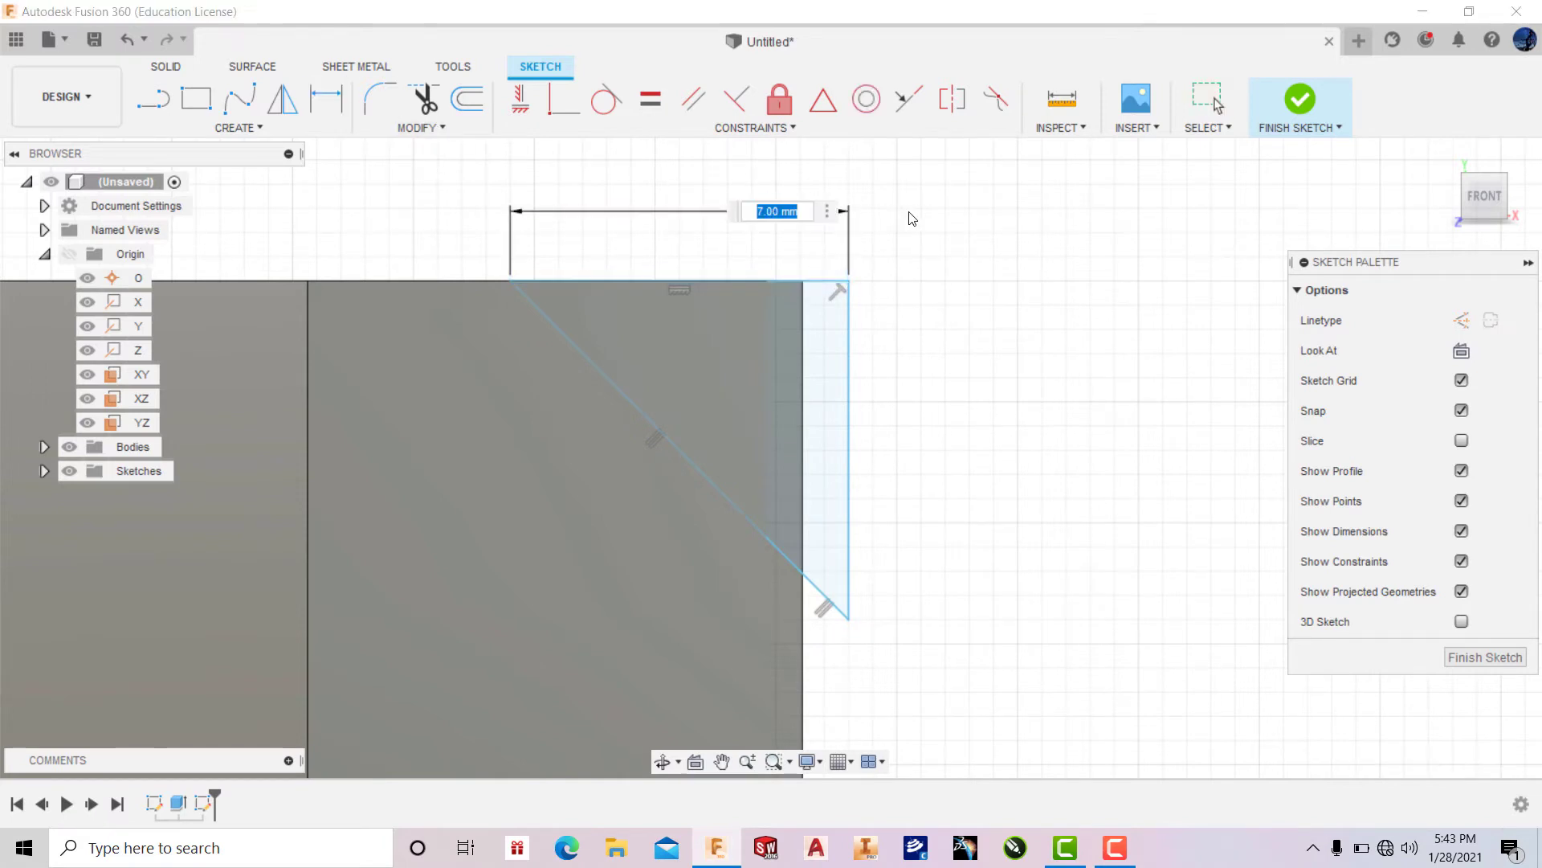
{"action": "type", "text": "2"}
{"action": "key", "text": "Return"}
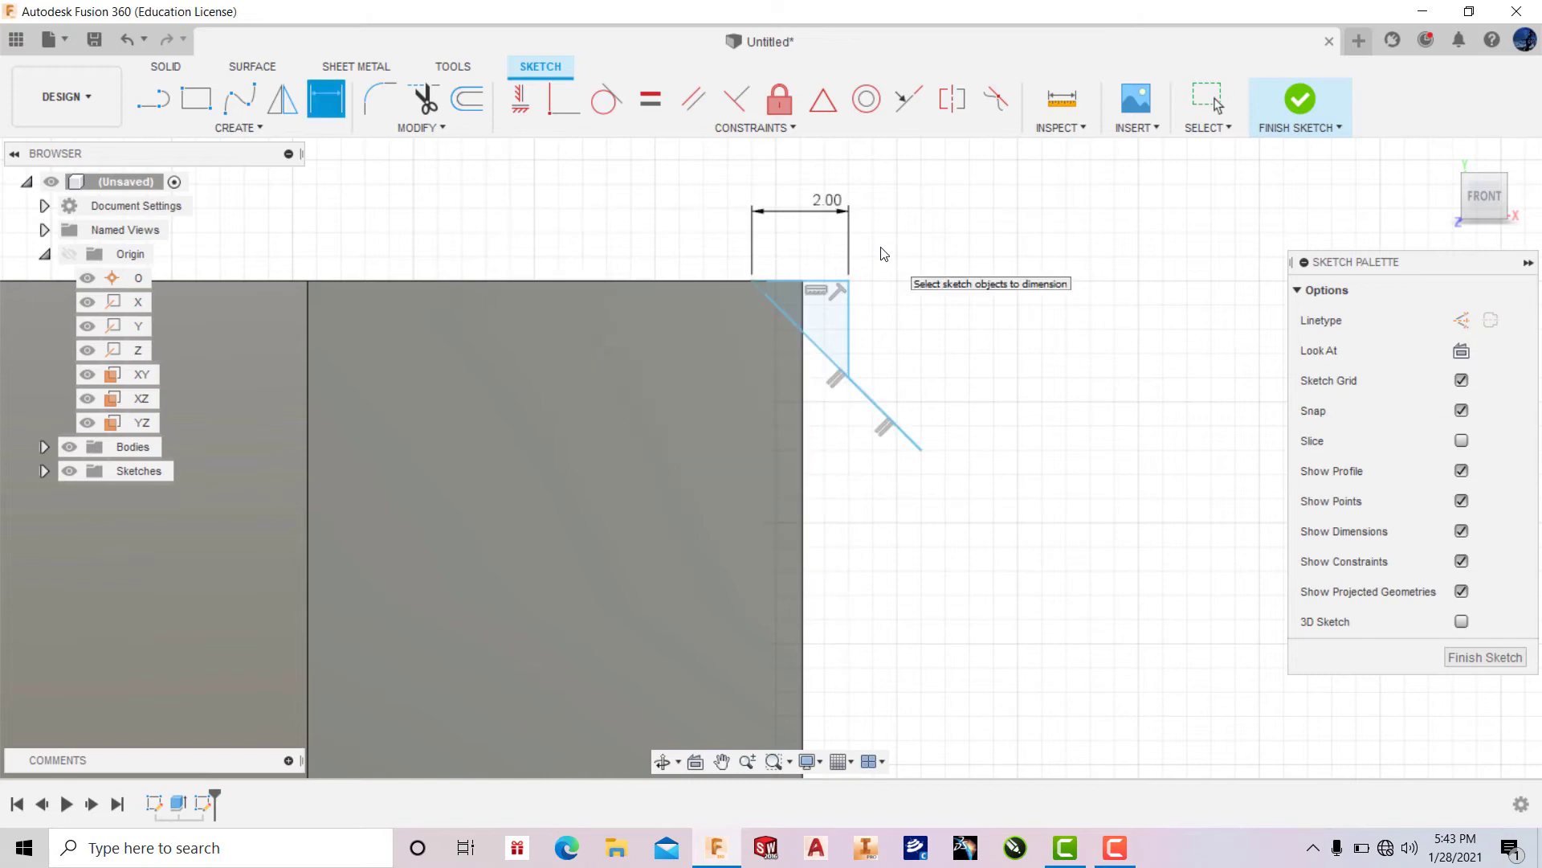
{"action": "left_click", "coordinate": [850, 324]}
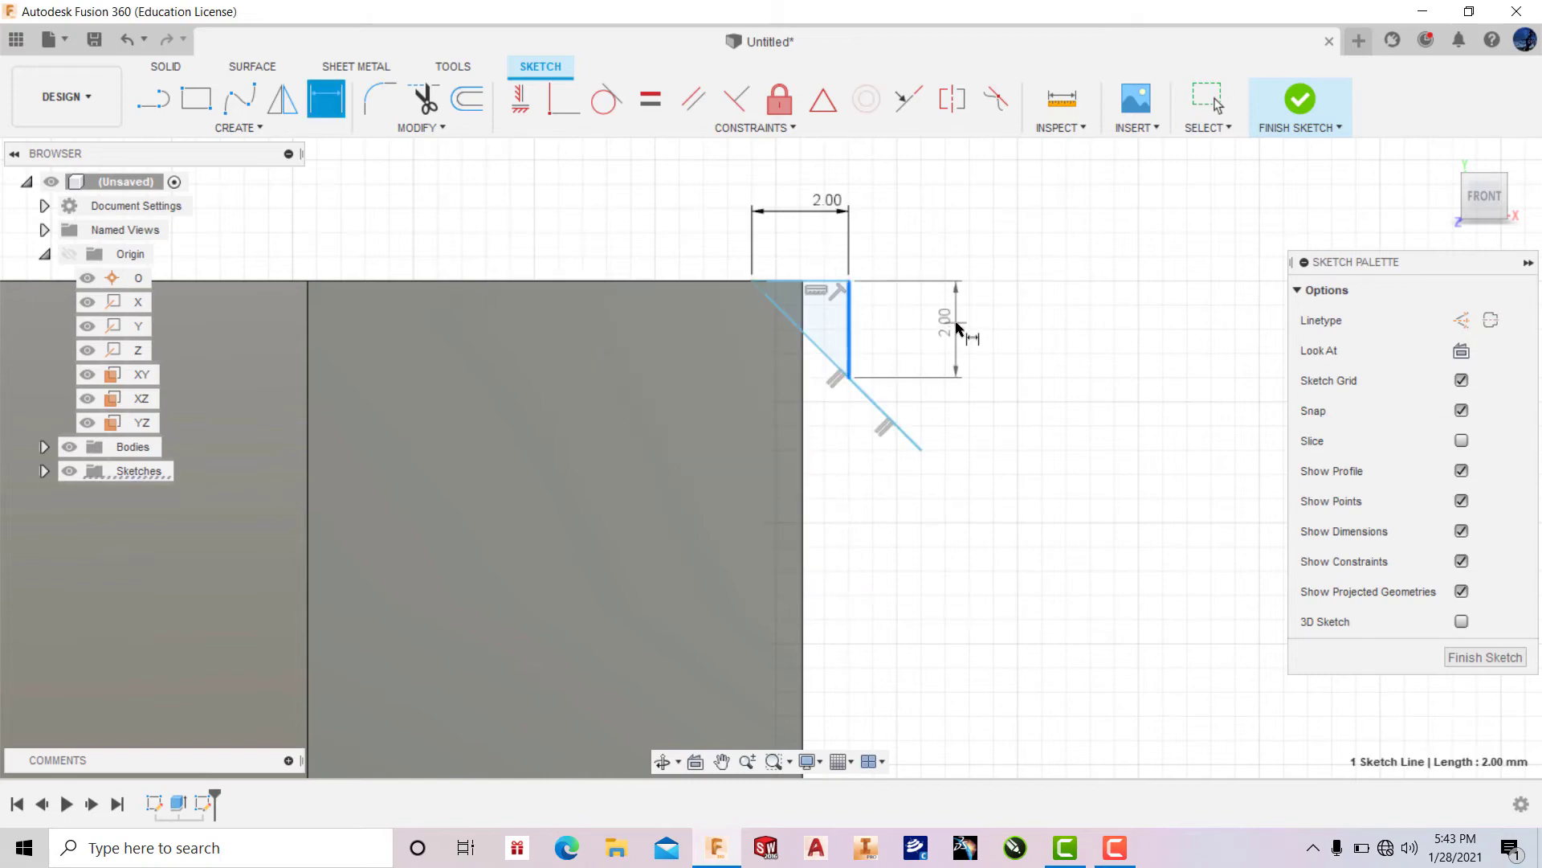
{"action": "left_click", "coordinate": [960, 331]}
{"action": "type", "text": "2"}
{"action": "key", "text": "Return"}
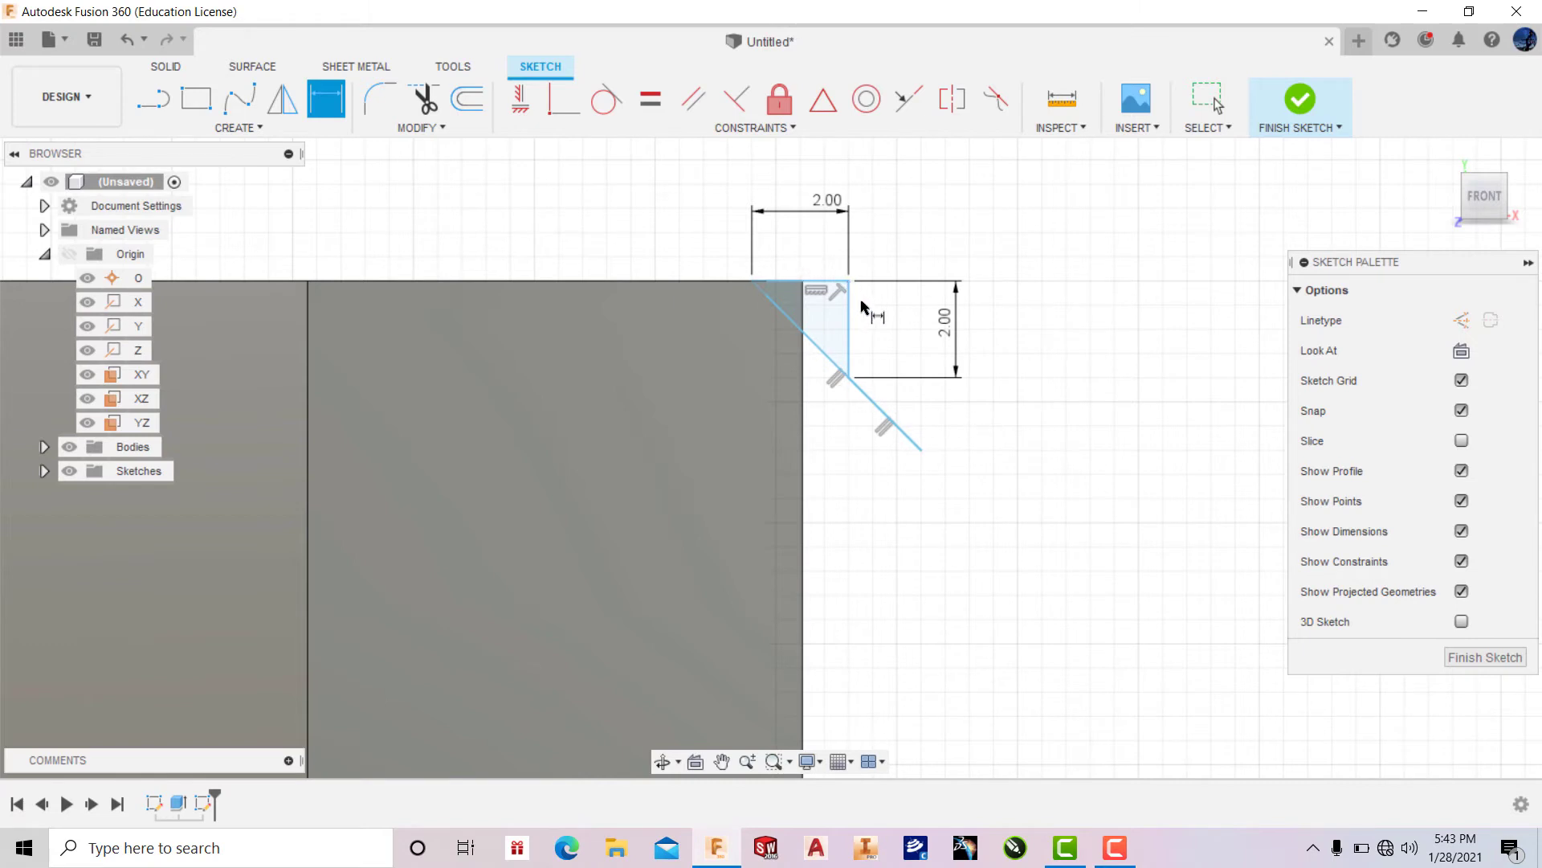
Step: Change both triangle dimensions to 5 mm and return to the home view
{"action": "double_click", "coordinate": [835, 207]}
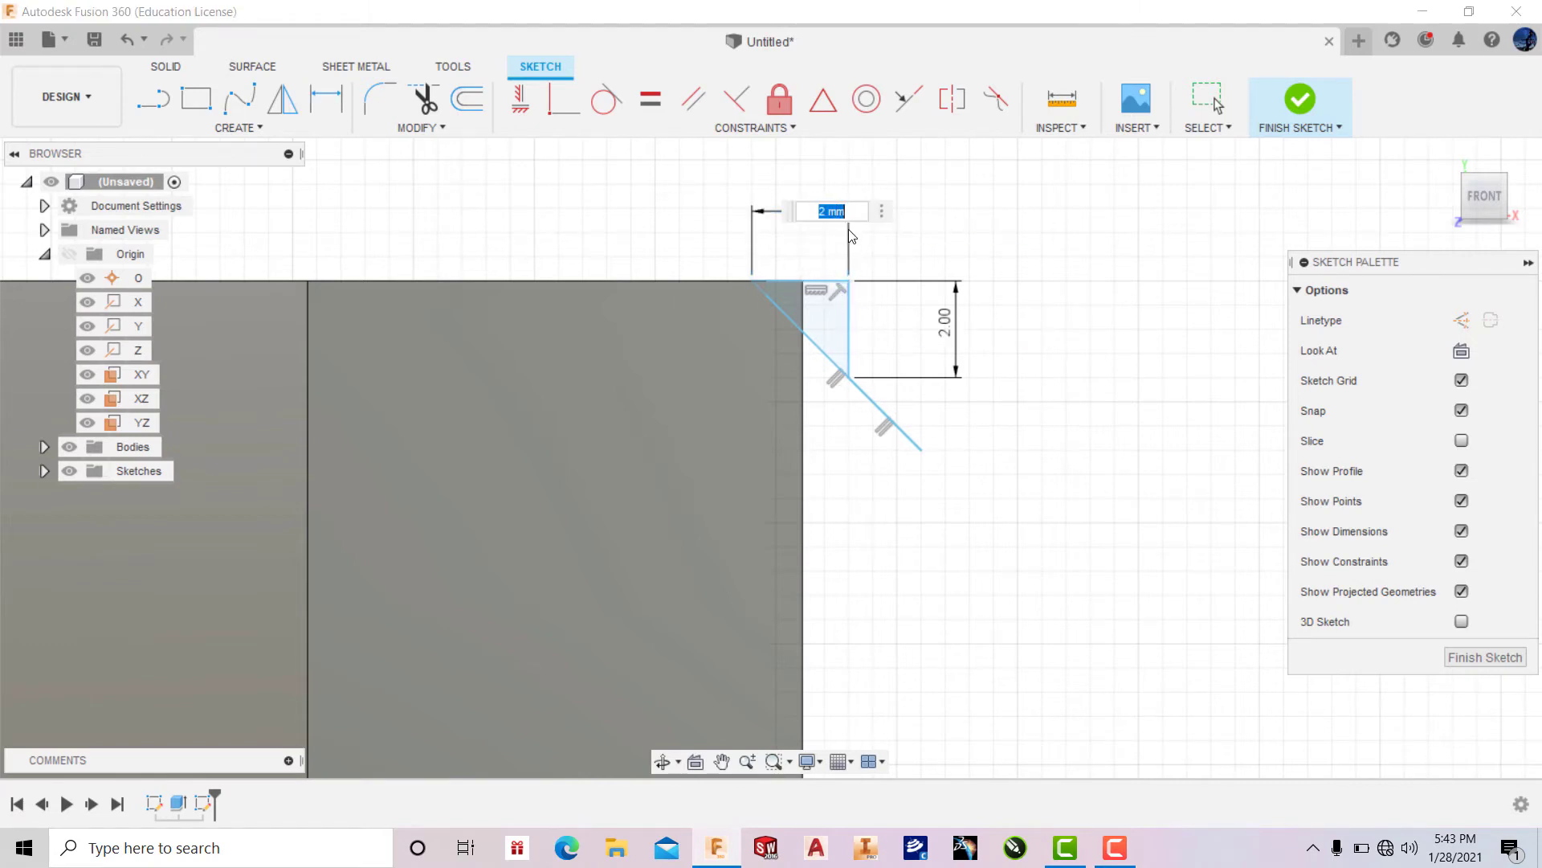
{"action": "type", "text": "5"}
{"action": "key", "text": "Return"}
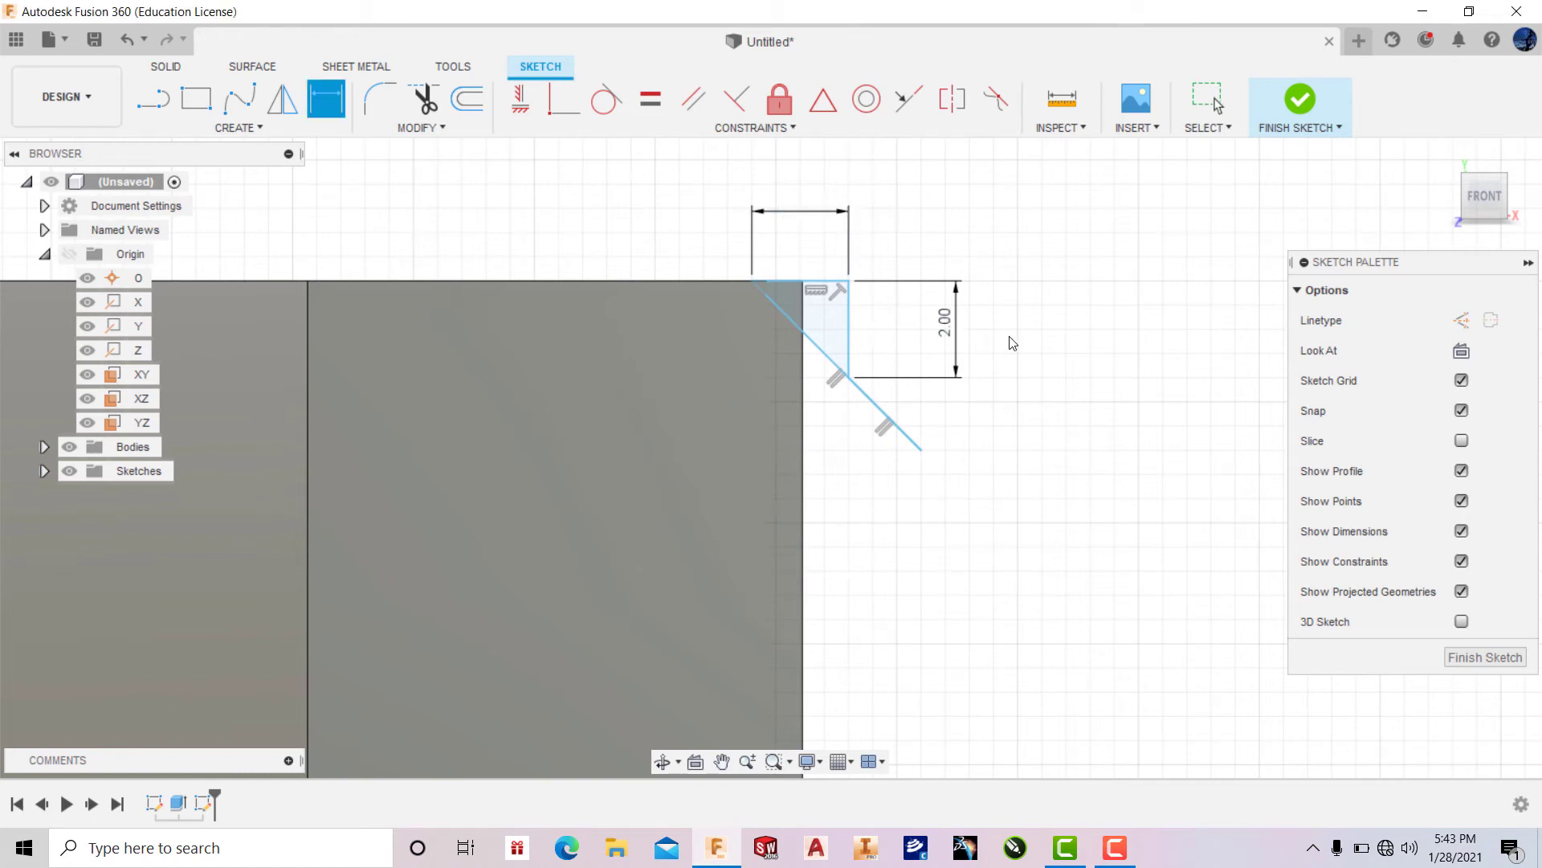
{"action": "double_click", "coordinate": [951, 322]}
{"action": "type", "text": "5"}
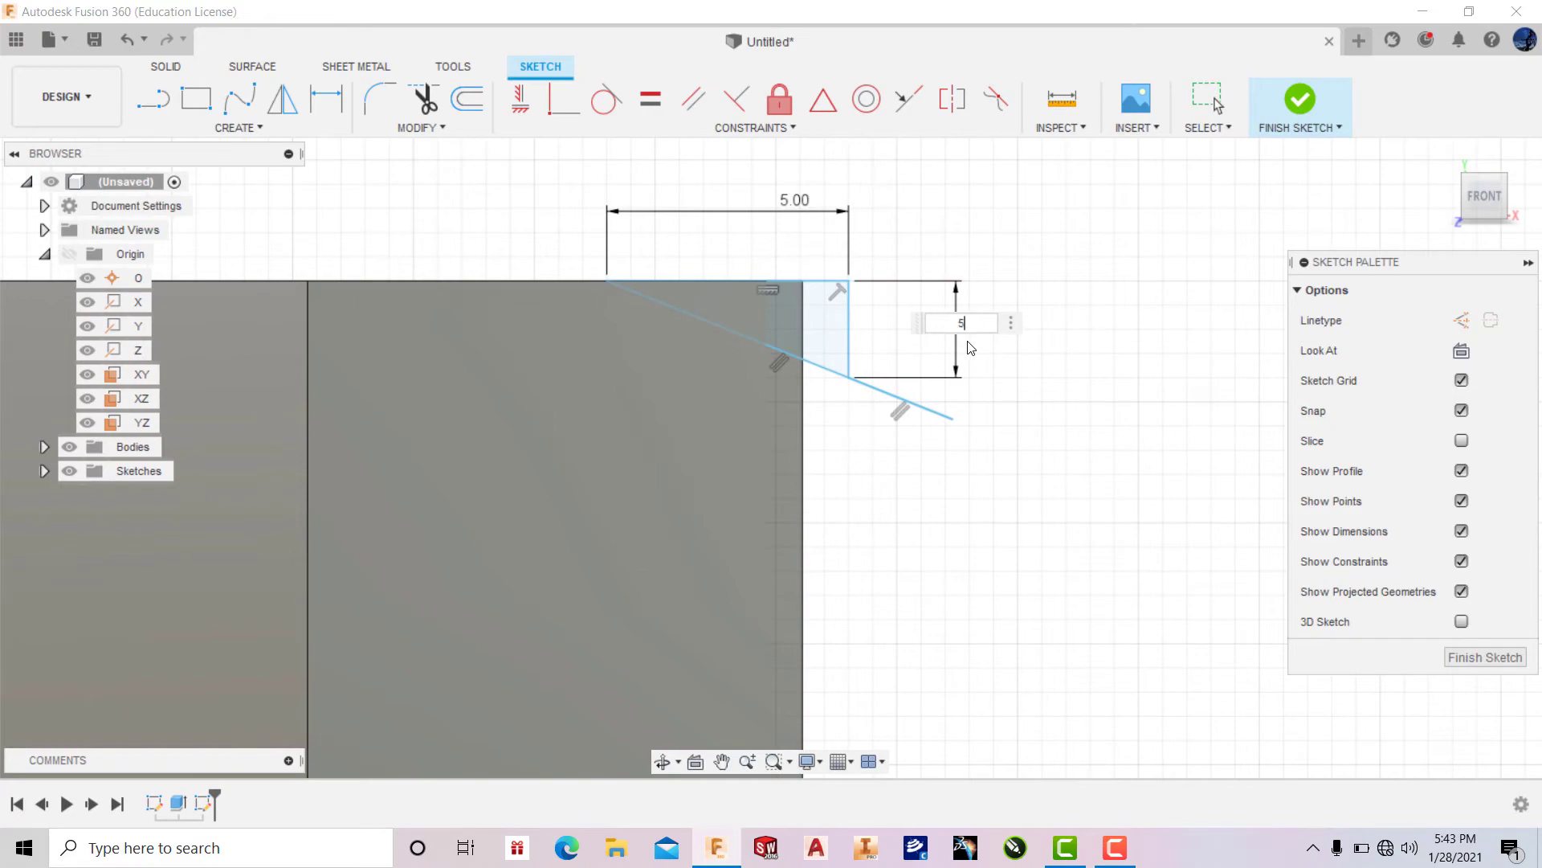
{"action": "key", "text": "Return"}
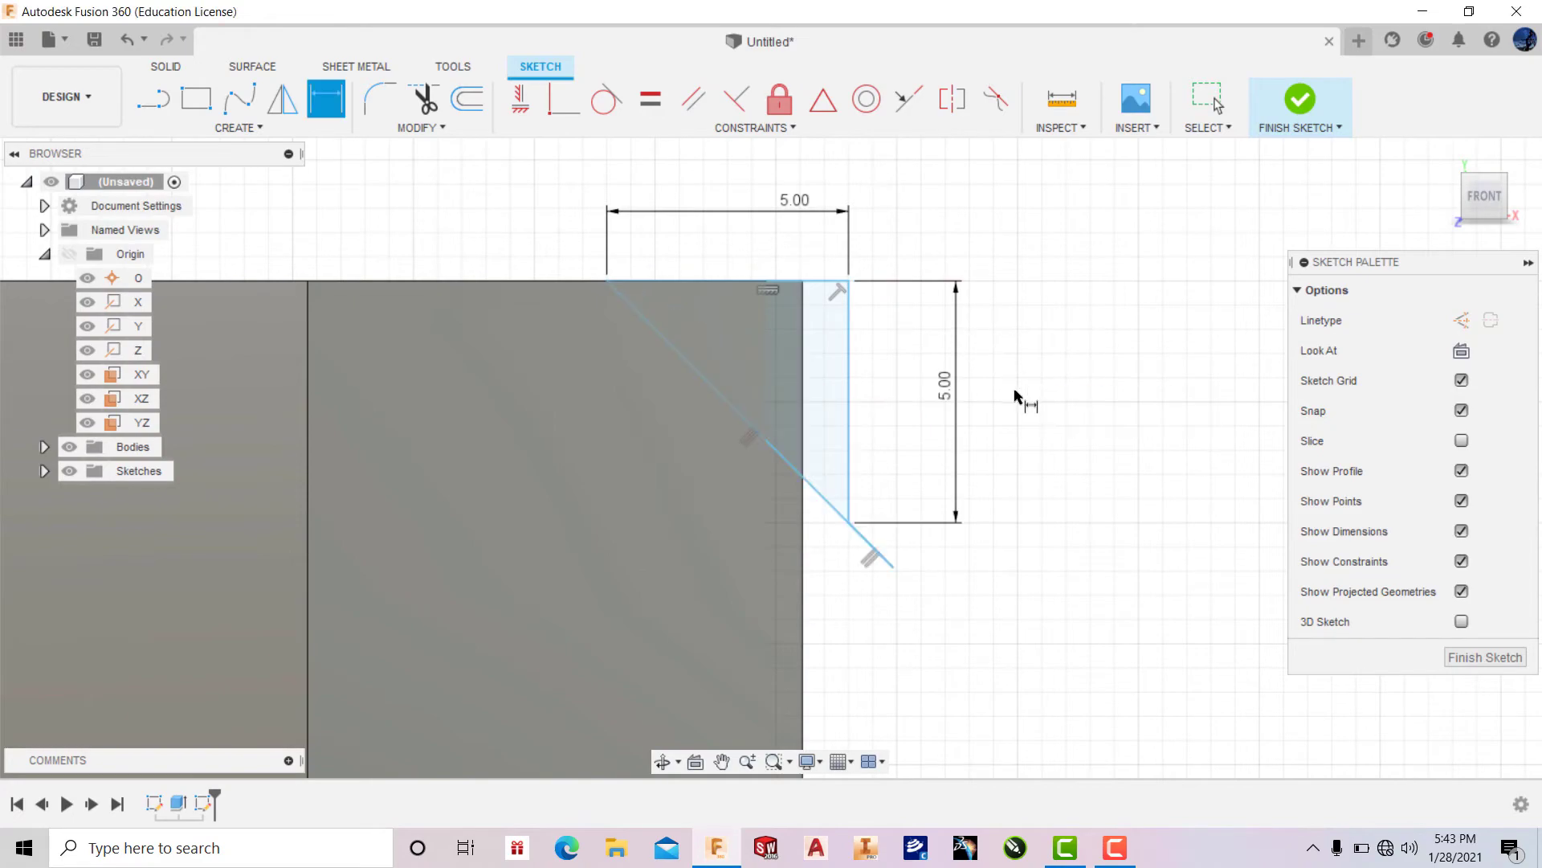
{"action": "key", "text": "Escape"}
{"action": "key", "text": "F6"}
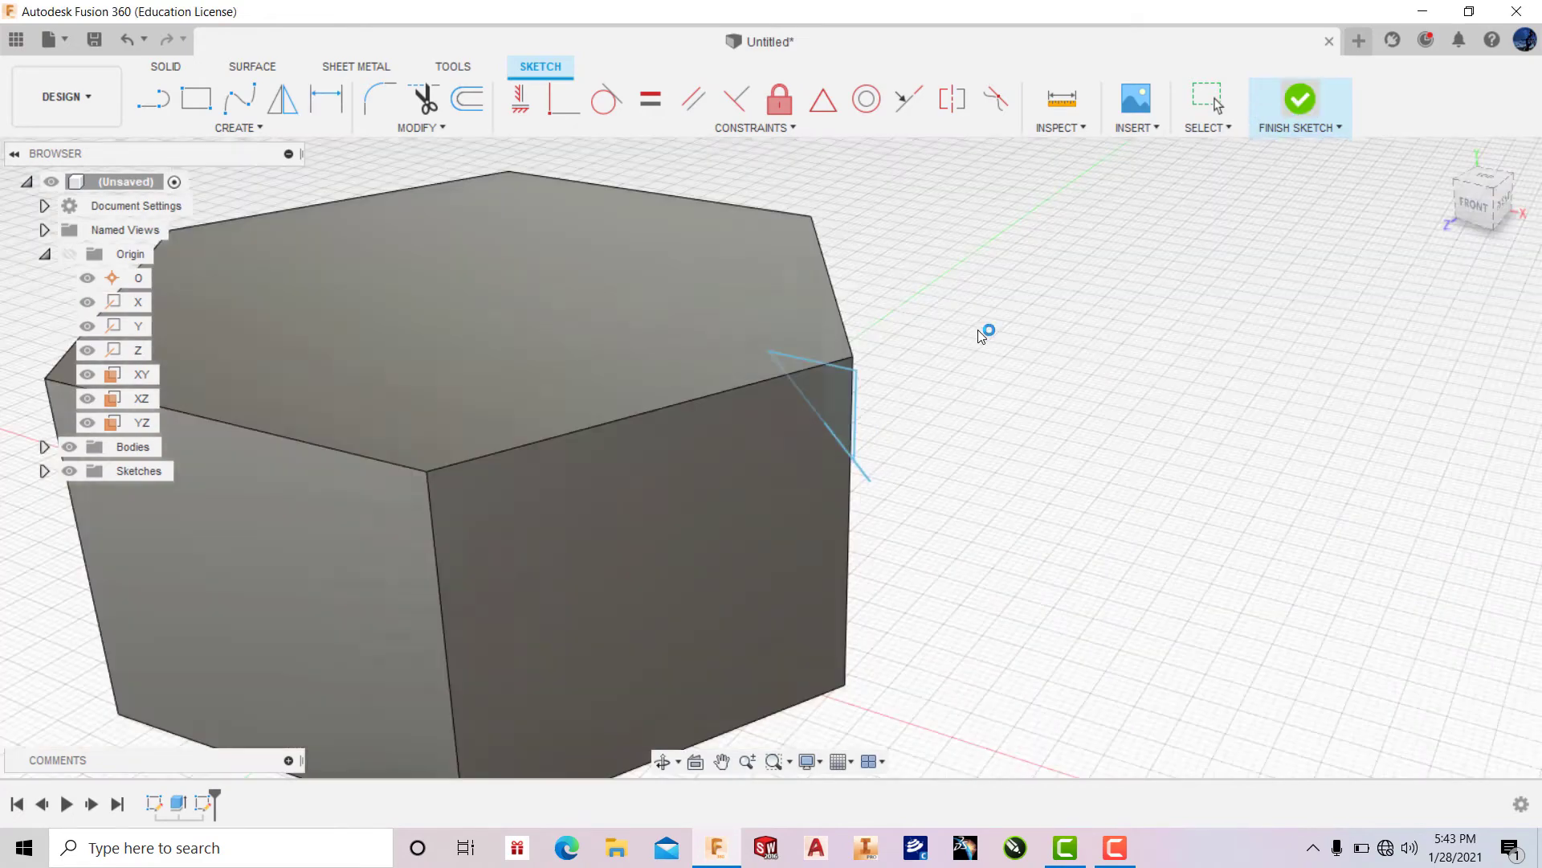
{"action": "scroll", "coordinate": [844, 395], "scroll_direction": "up", "scroll_amount": 2}
{"action": "scroll", "coordinate": [850, 398], "scroll_direction": "up", "scroll_amount": 2}
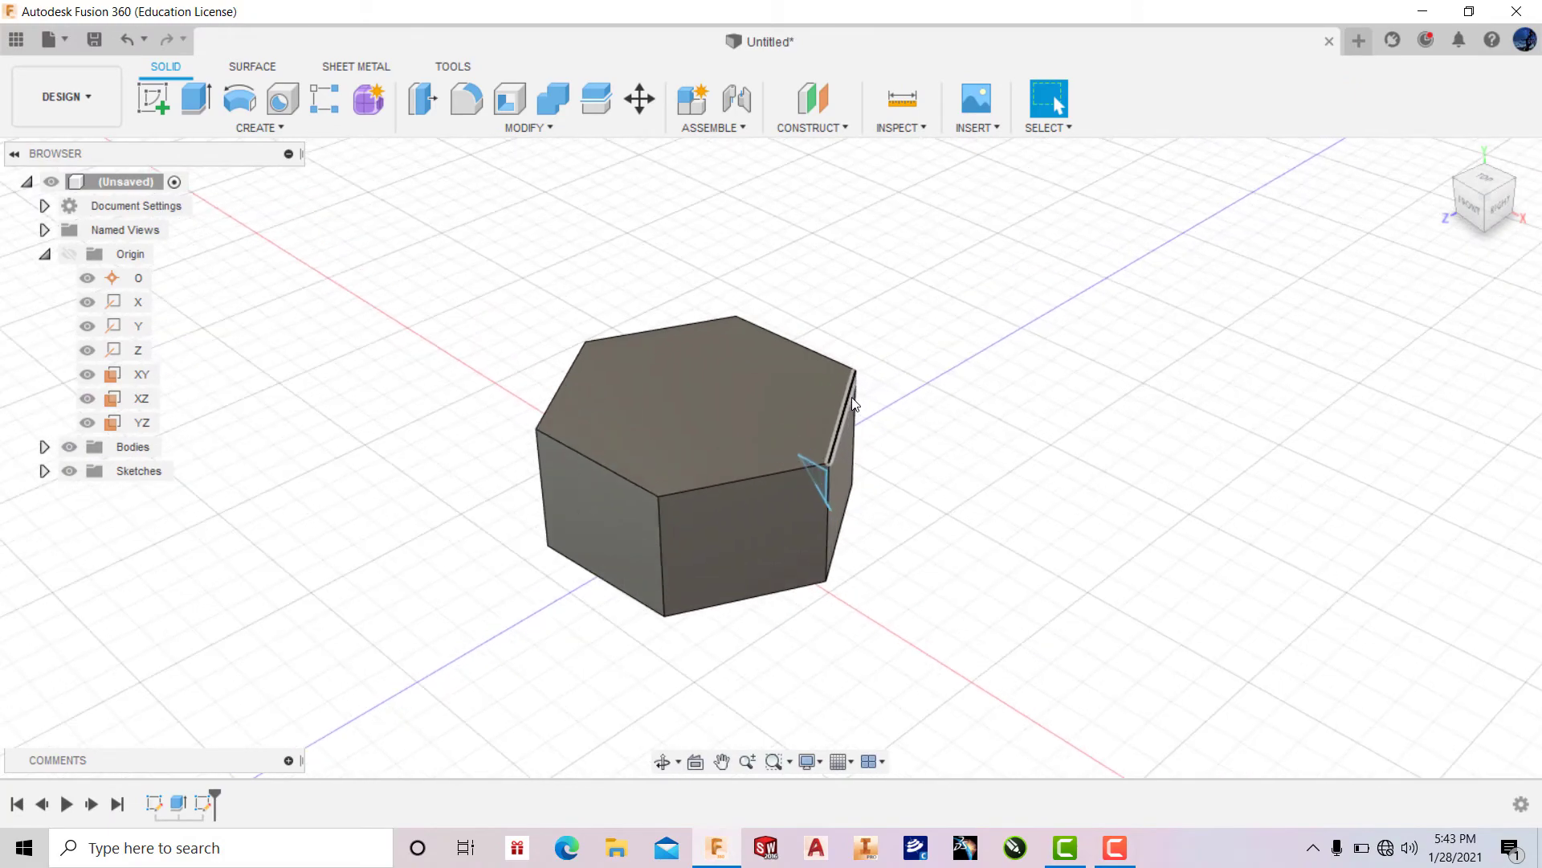
{"action": "scroll", "coordinate": [851, 396], "scroll_direction": "up", "scroll_amount": 3}
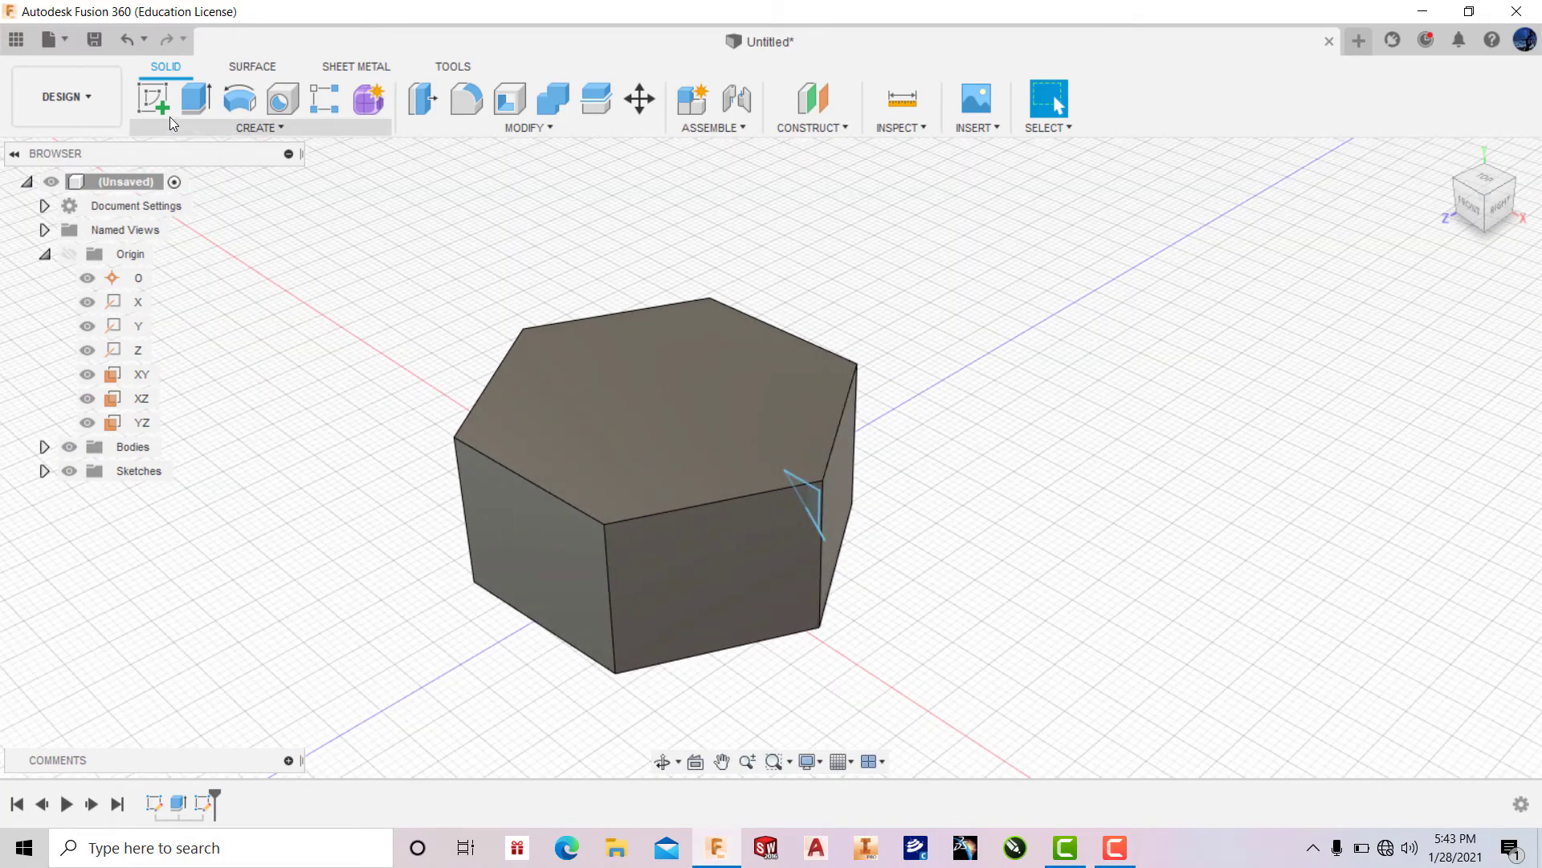
Step: Revolve-cut the triangle profile 360° around the Y axis to chamfer the top edge
{"action": "left_click", "coordinate": [295, 127]}
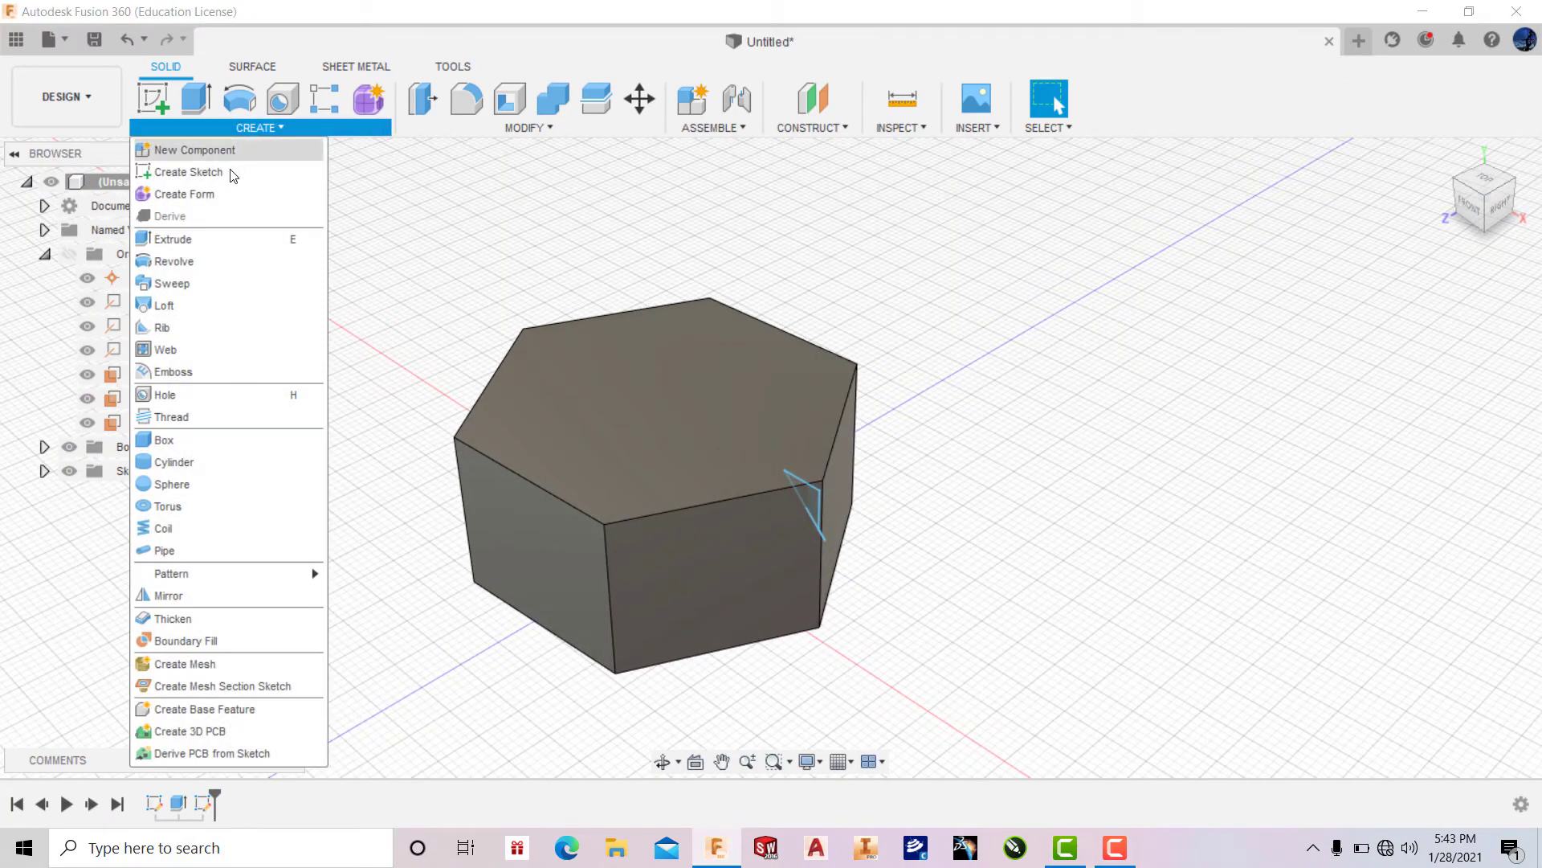
{"action": "left_click", "coordinate": [162, 268]}
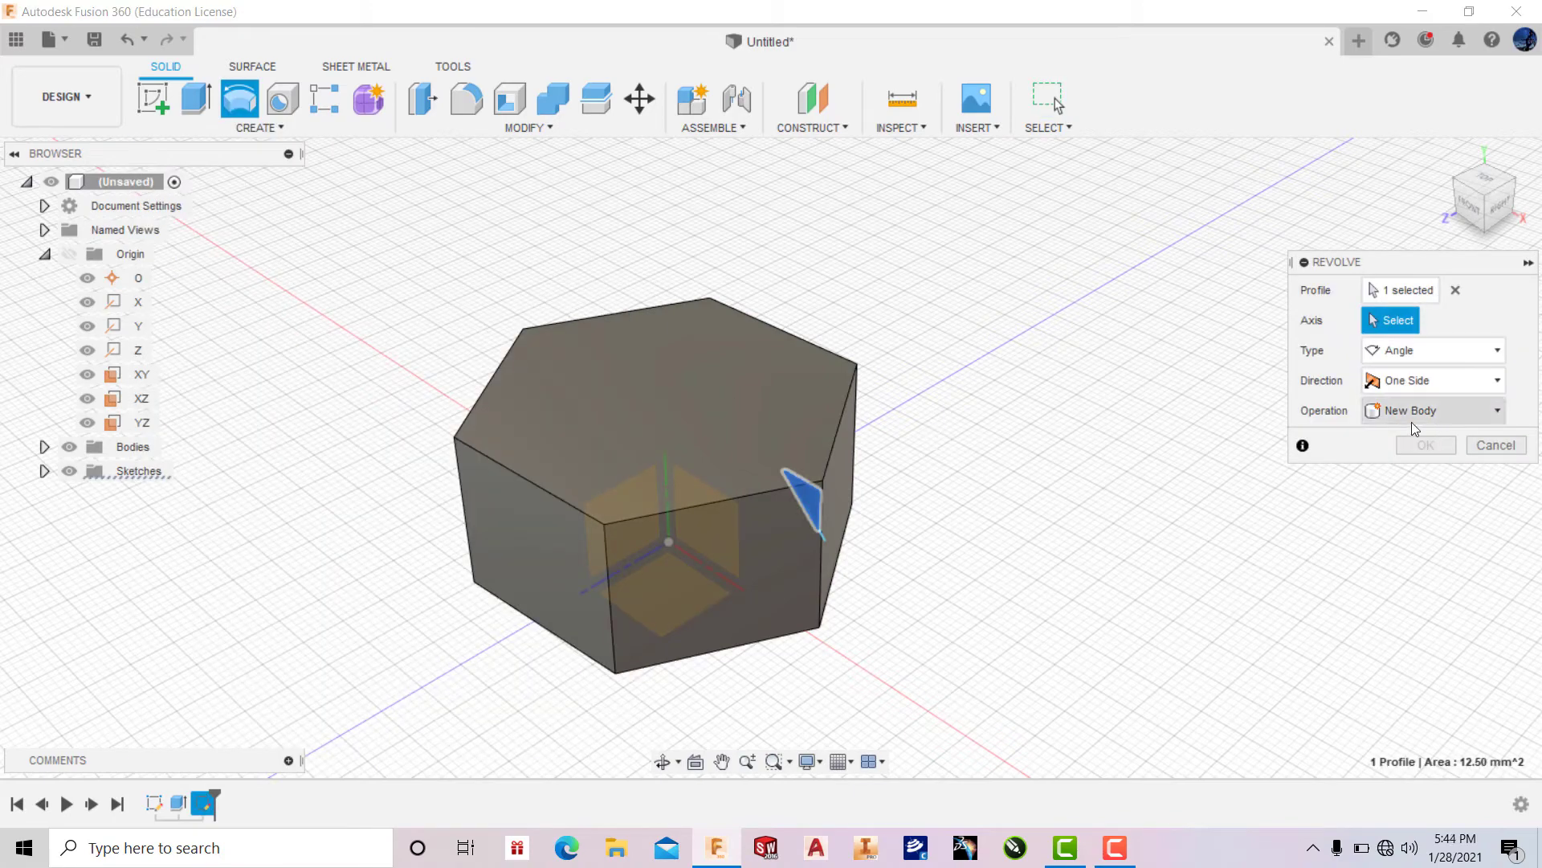
{"action": "left_click", "coordinate": [665, 465]}
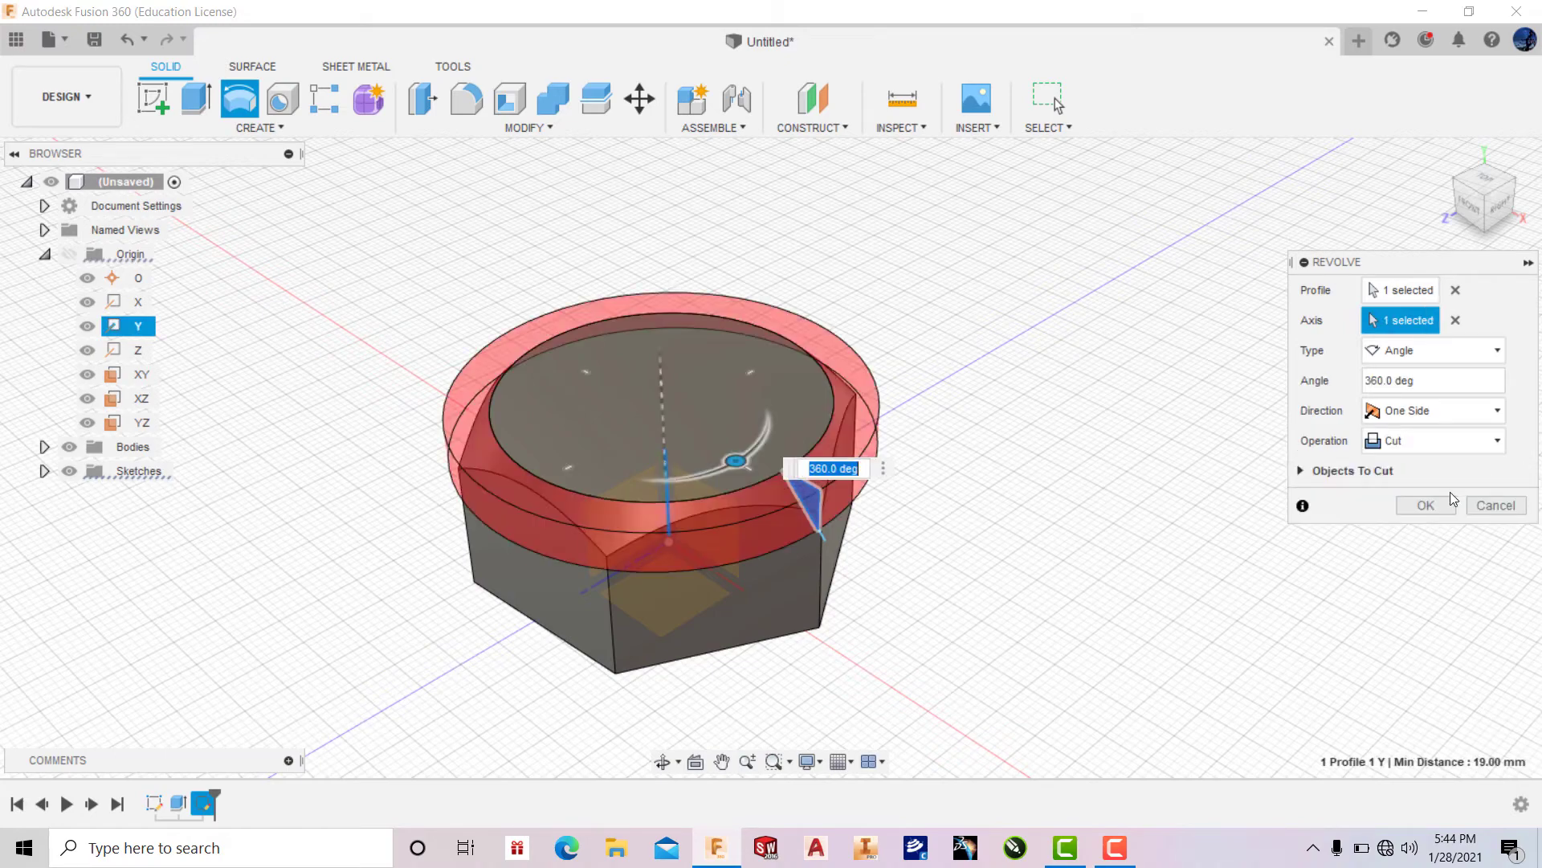
{"action": "left_click", "coordinate": [1438, 504]}
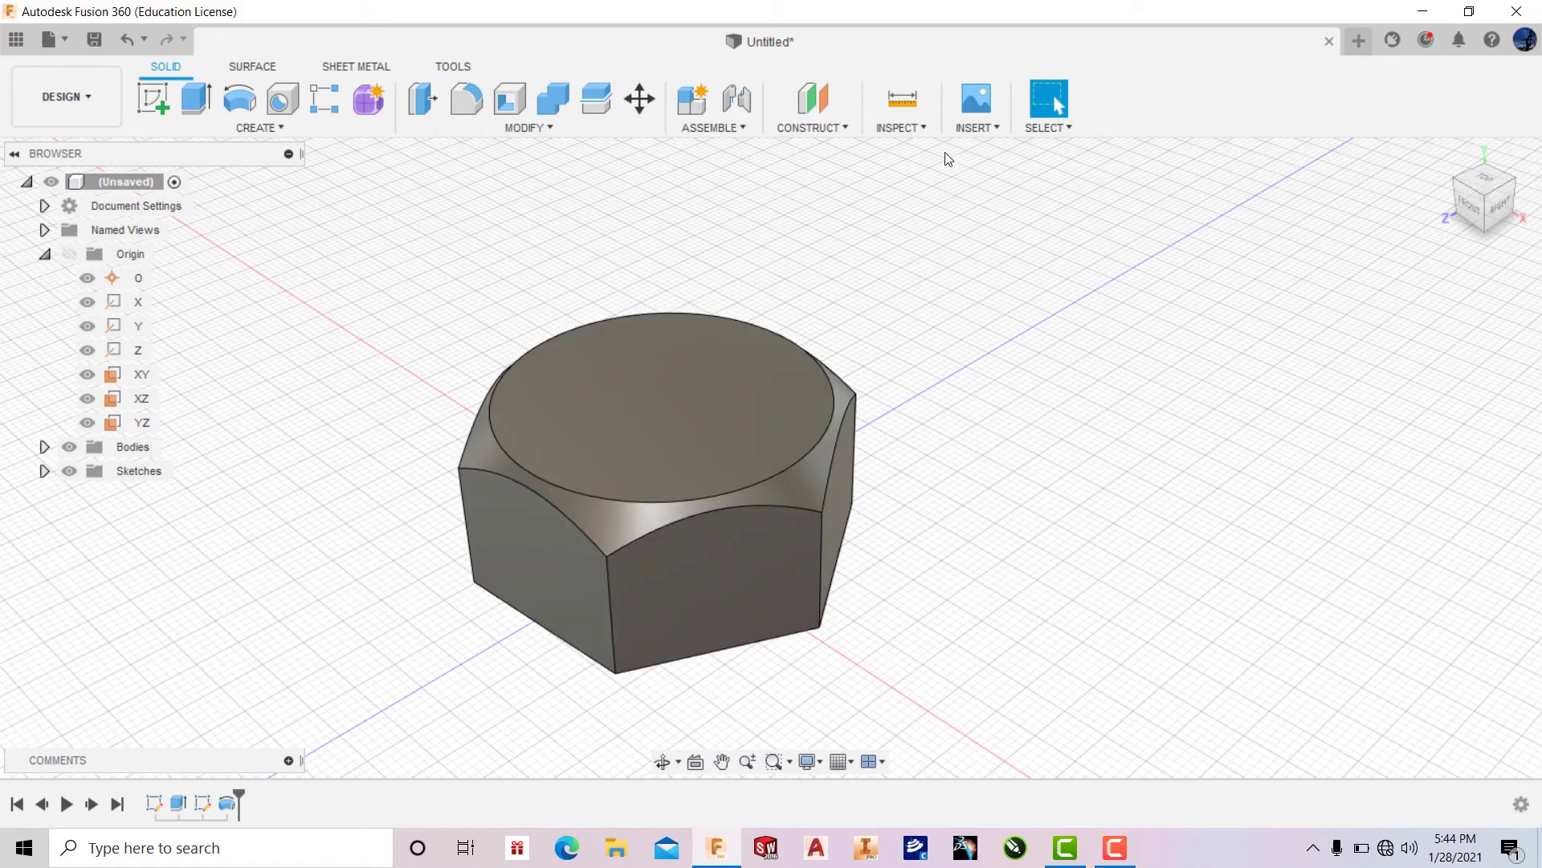
{"action": "left_click", "coordinate": [823, 126]}
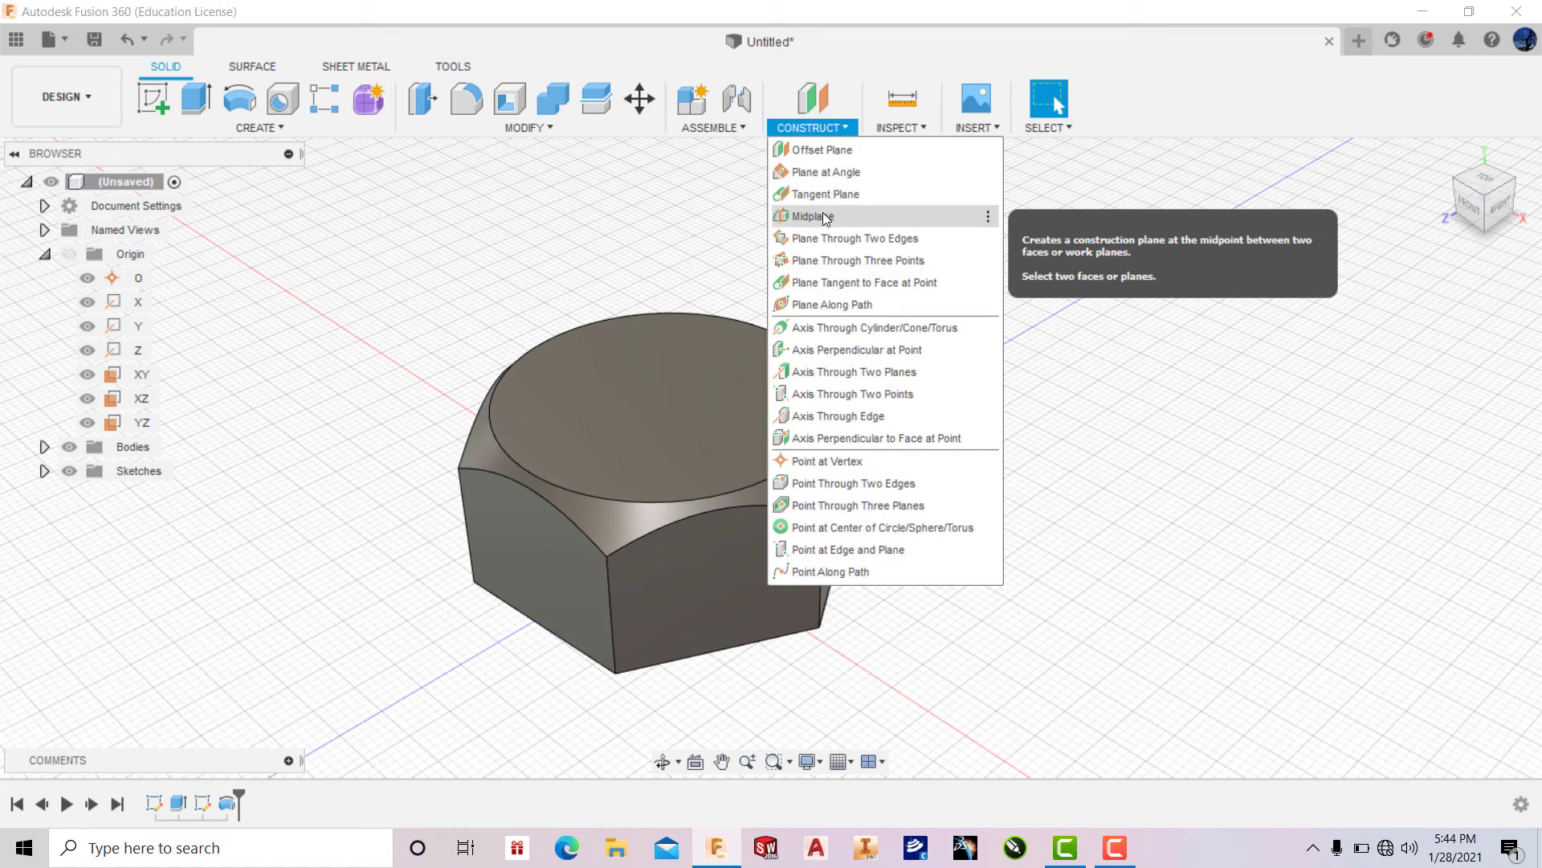
Step: Create a midplane between the nut's round top face and its bottom hexagonal face
{"action": "left_click", "coordinate": [825, 217]}
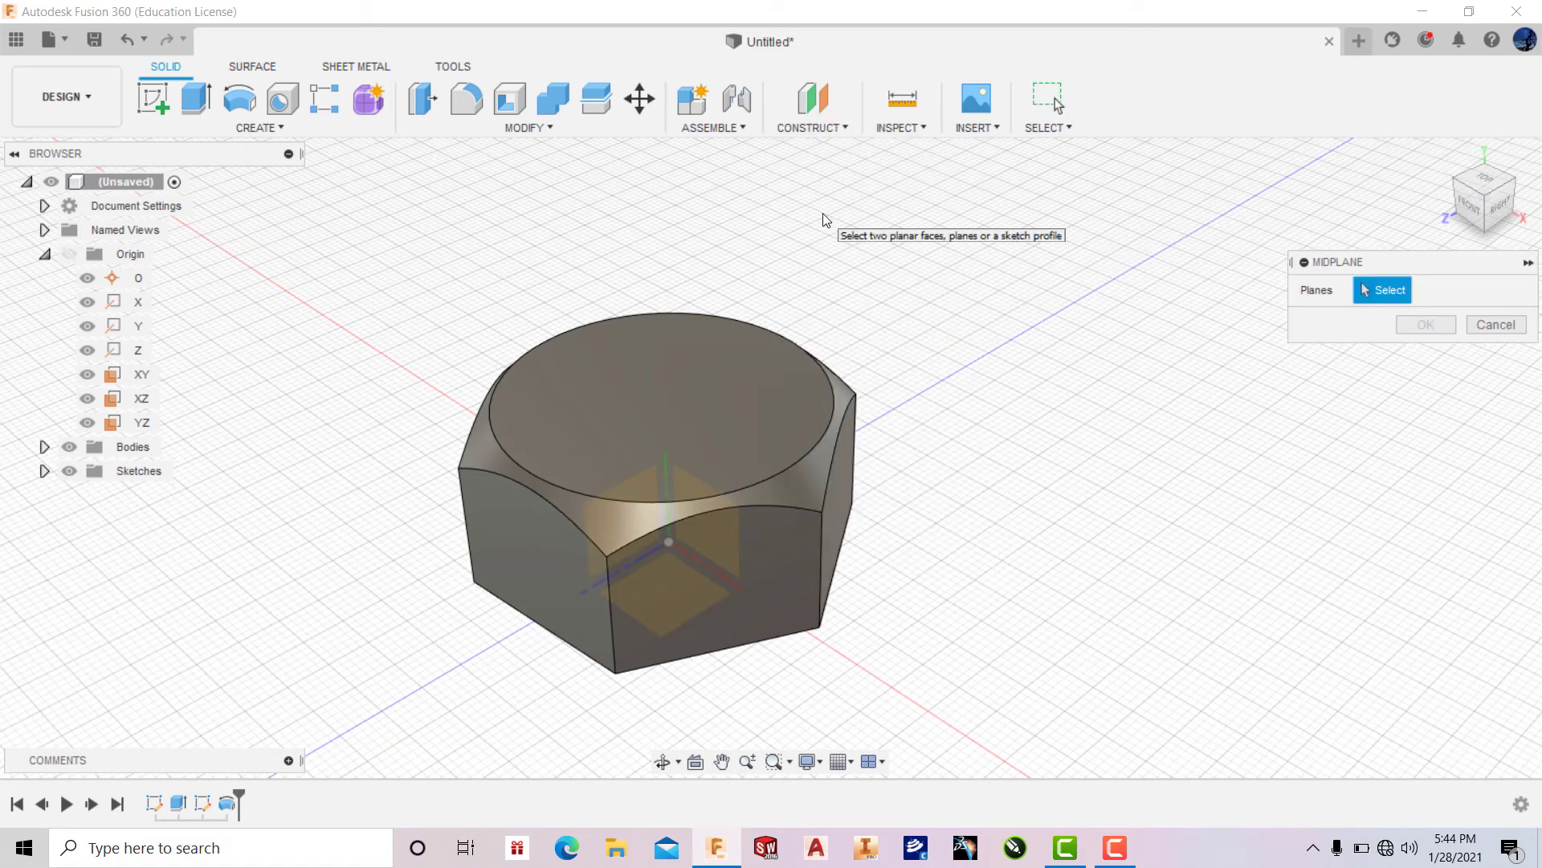
{"action": "left_click", "coordinate": [773, 374]}
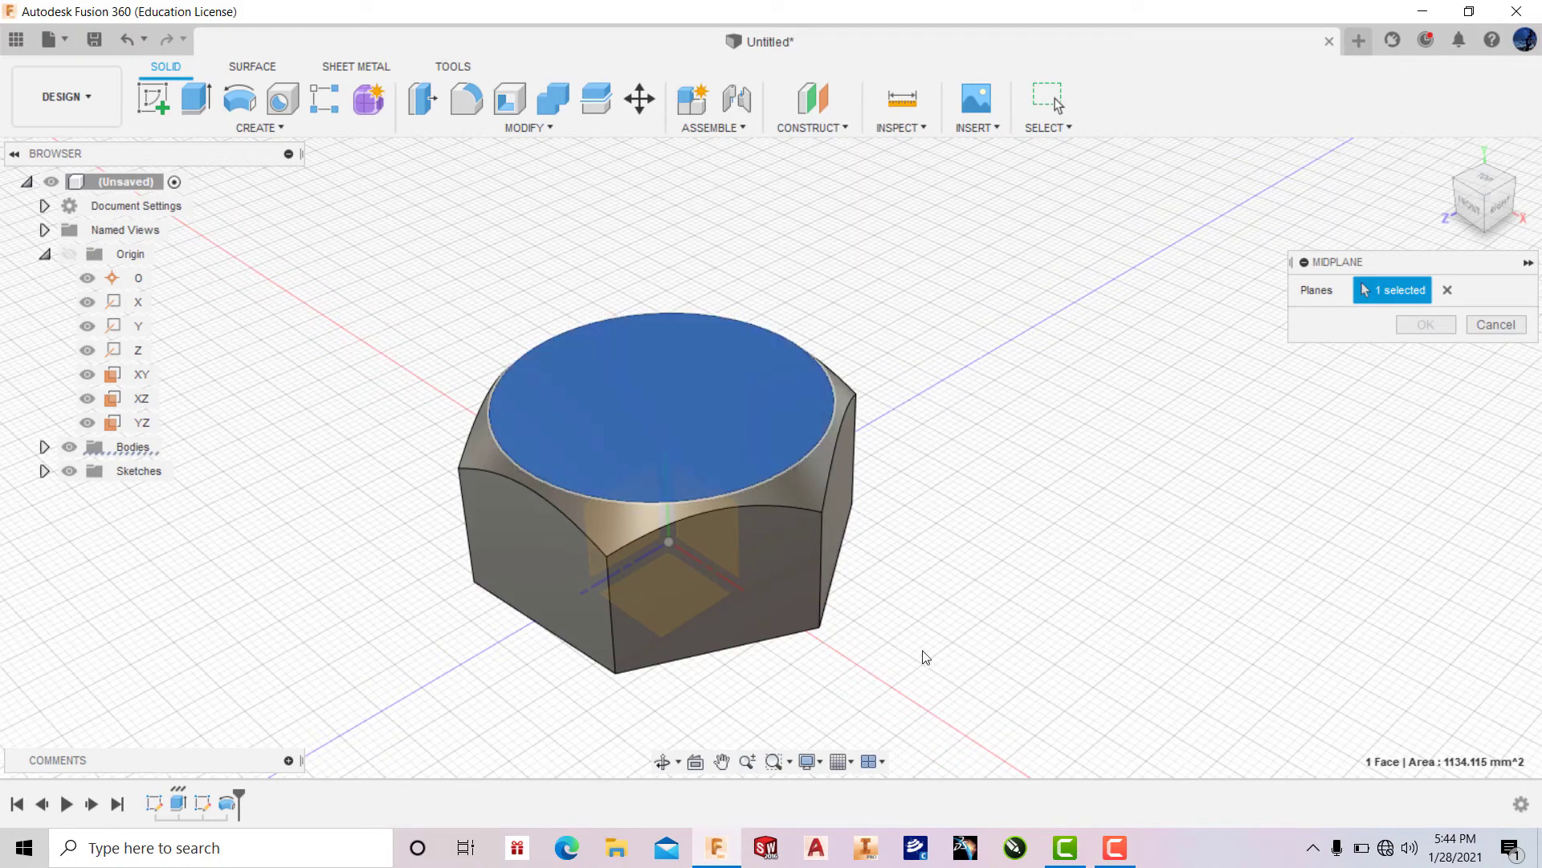
{"action": "left_click", "coordinate": [664, 761]}
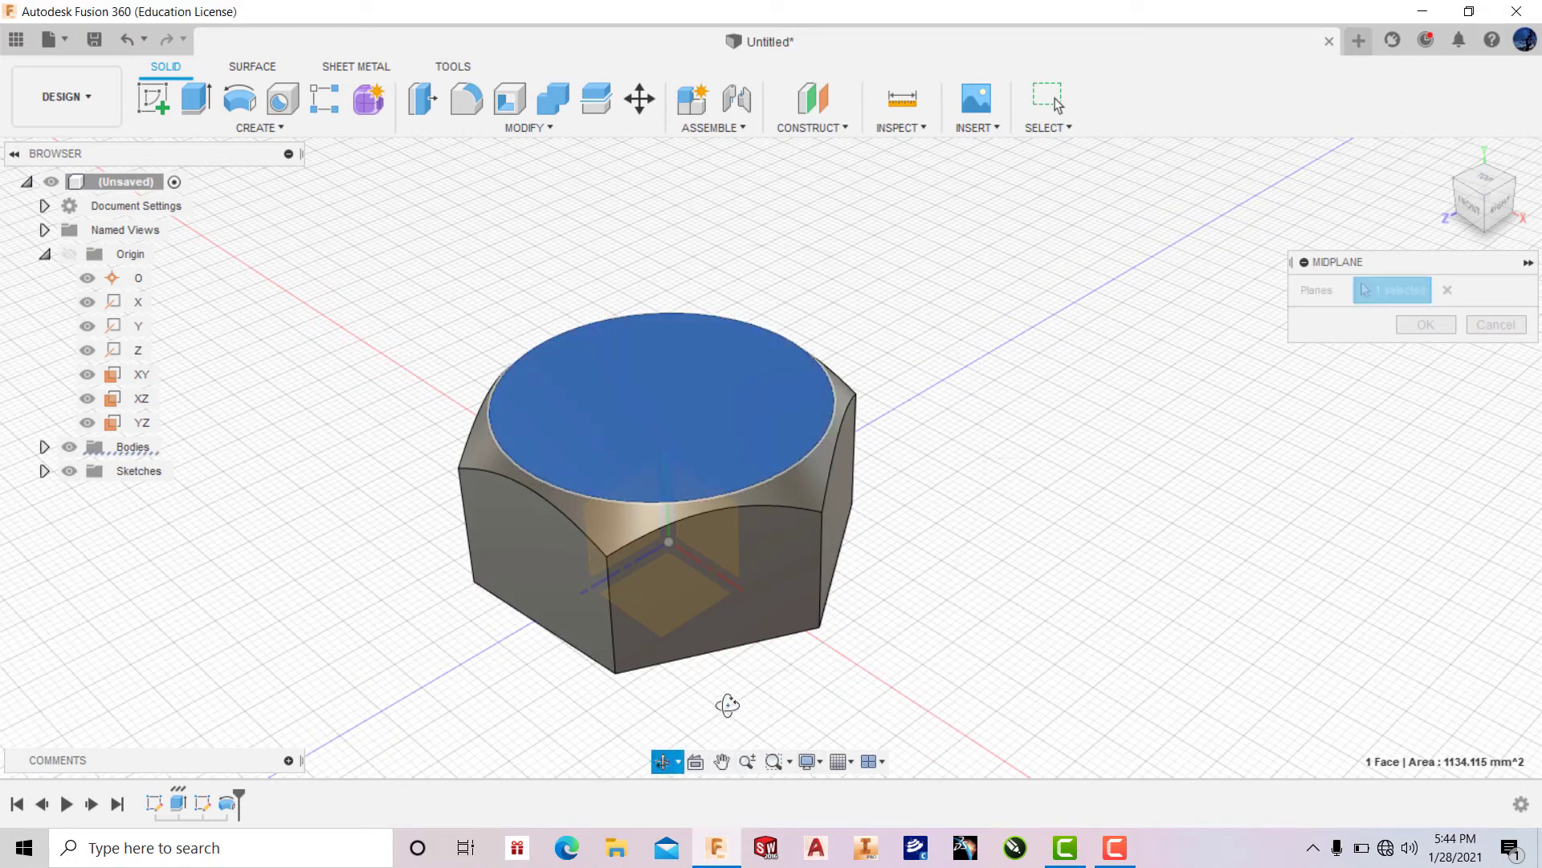
{"action": "mouse_move", "coordinate": [726, 699]}
{"action": "left_mouse_down"}
{"action": "mouse_move", "coordinate": [689, 592]}
{"action": "mouse_move", "coordinate": [936, 354]}
{"action": "left_mouse_up"}
{"action": "right_click", "coordinate": [957, 337]}
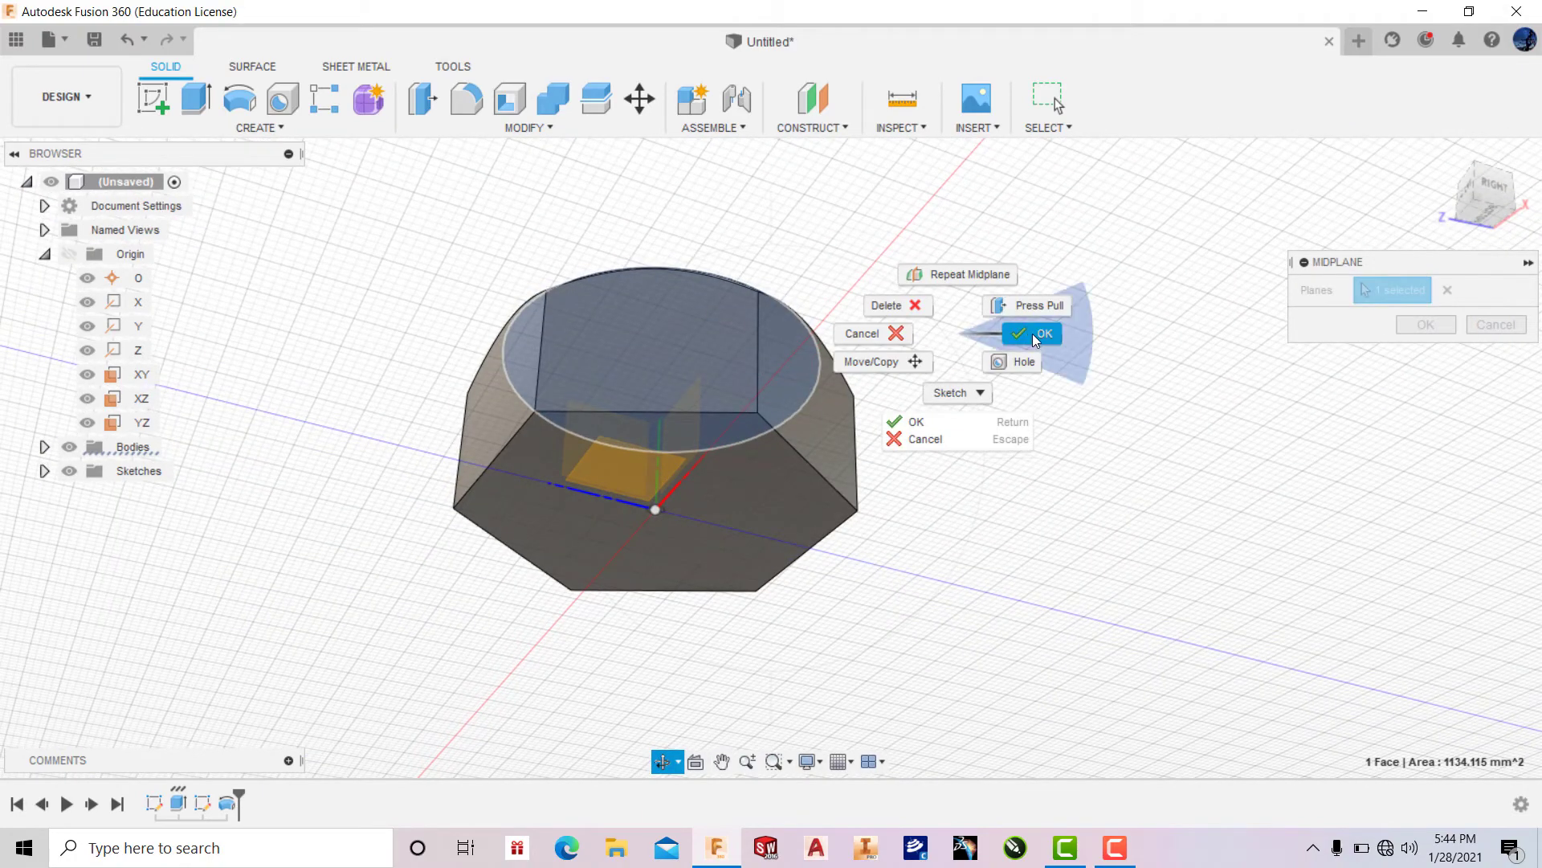
{"action": "left_click", "coordinate": [763, 530]}
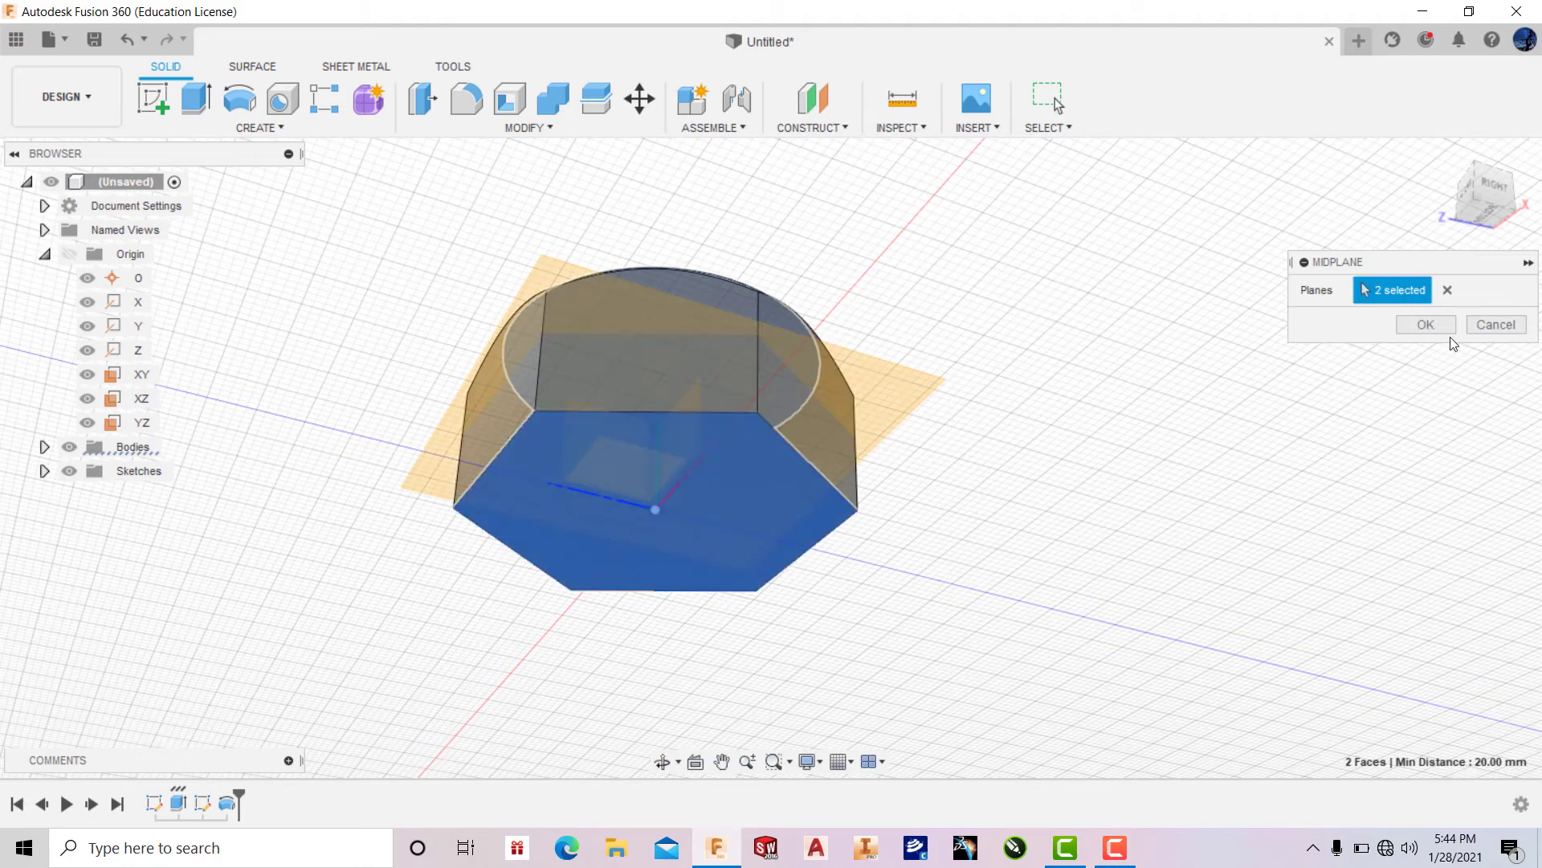
{"action": "left_click", "coordinate": [1428, 325]}
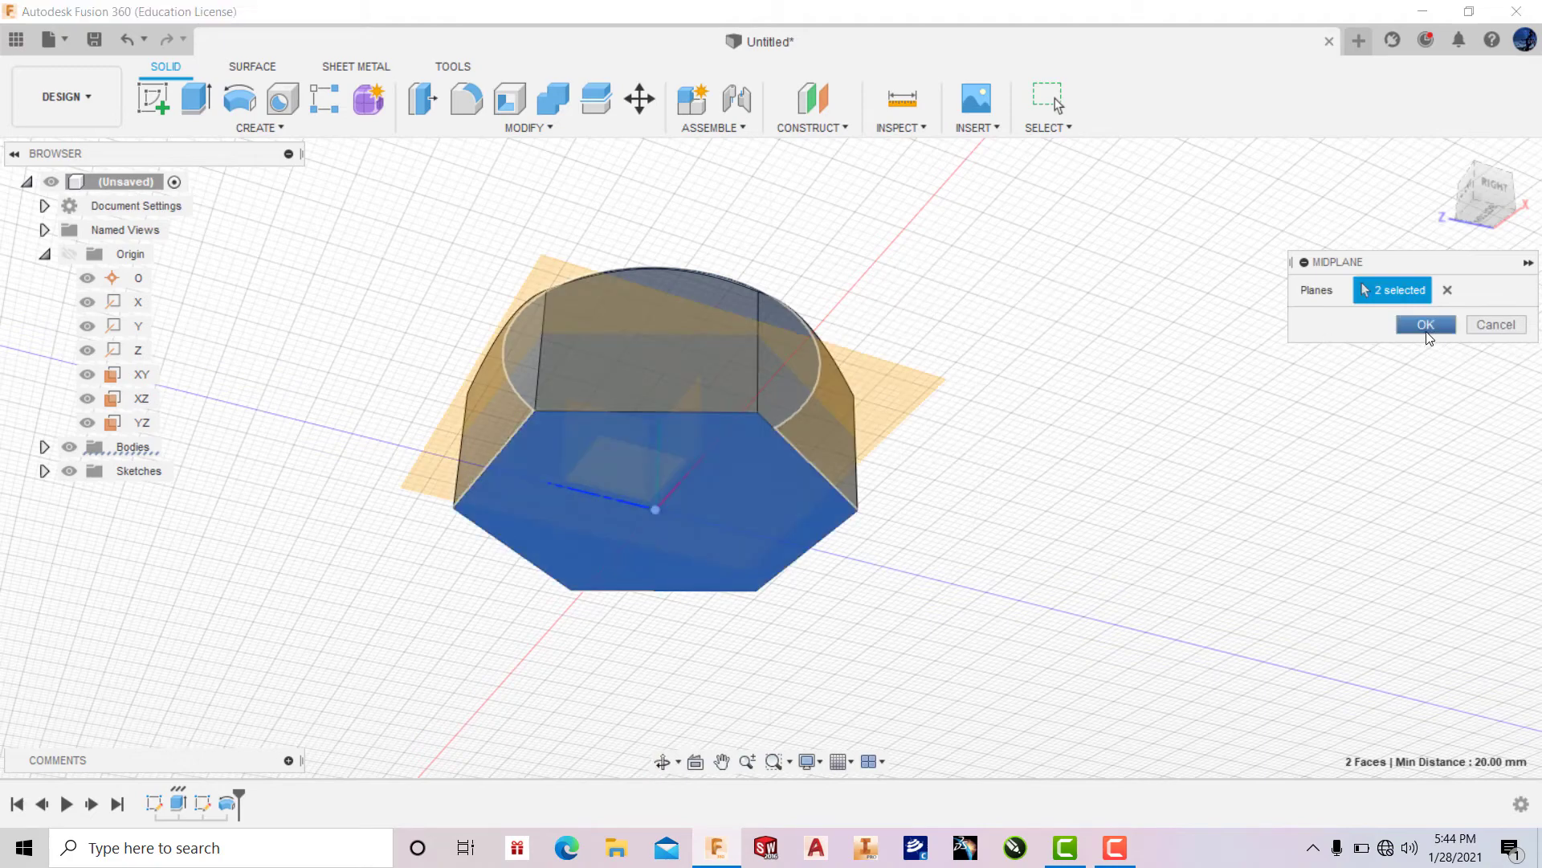
{"action": "left_click", "coordinate": [666, 765]}
{"action": "left_click_drag", "start_coordinate": [835, 371], "coordinate": [423, 260]}
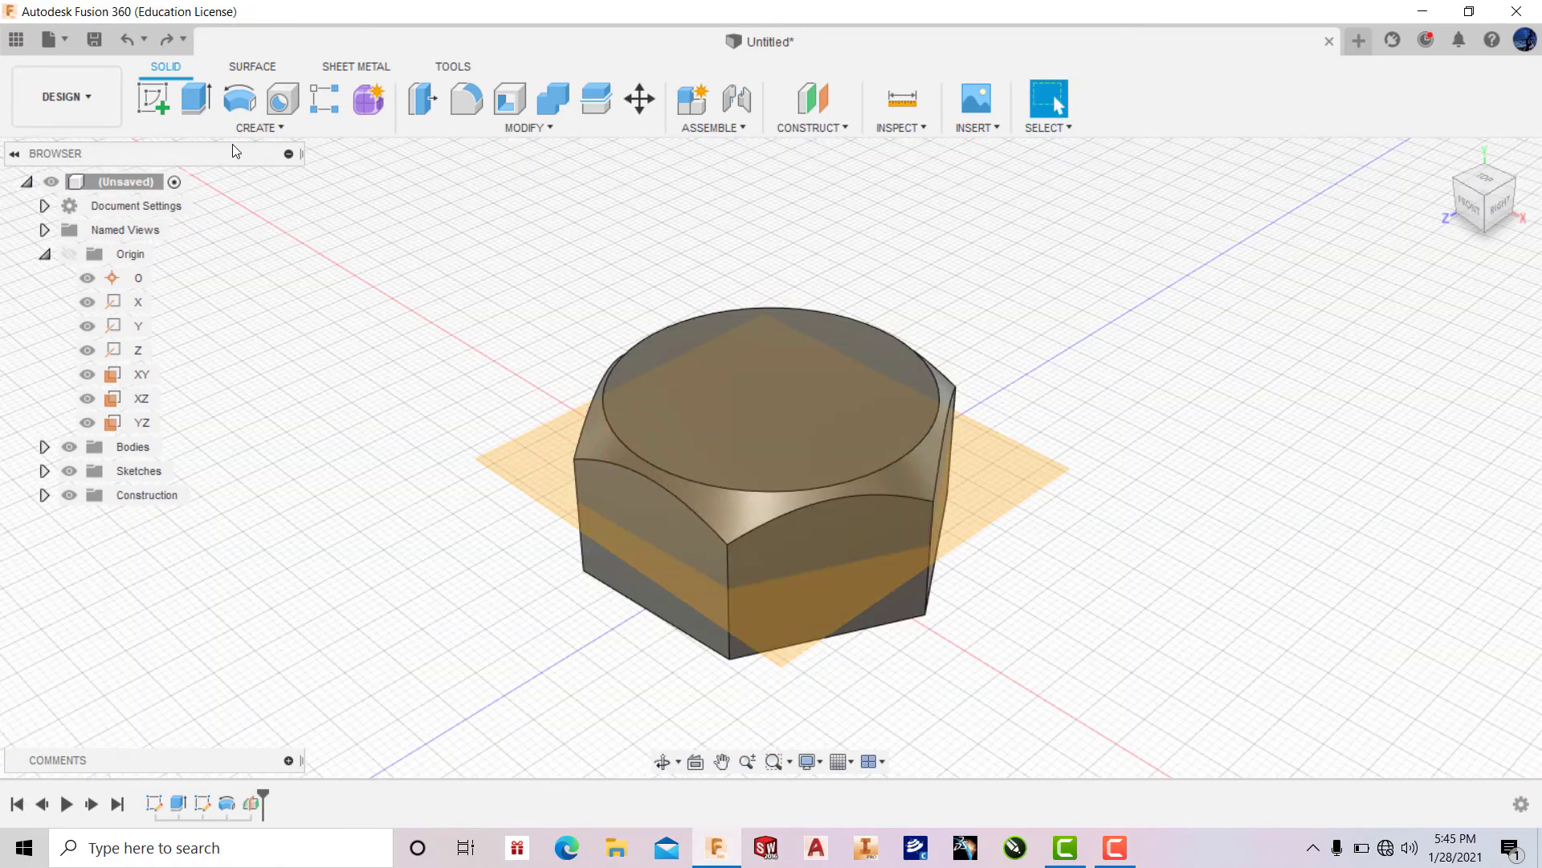
Step: Mirror the top chamfer face across the XY plane to chamfer the bottom edge
{"action": "left_click", "coordinate": [236, 131]}
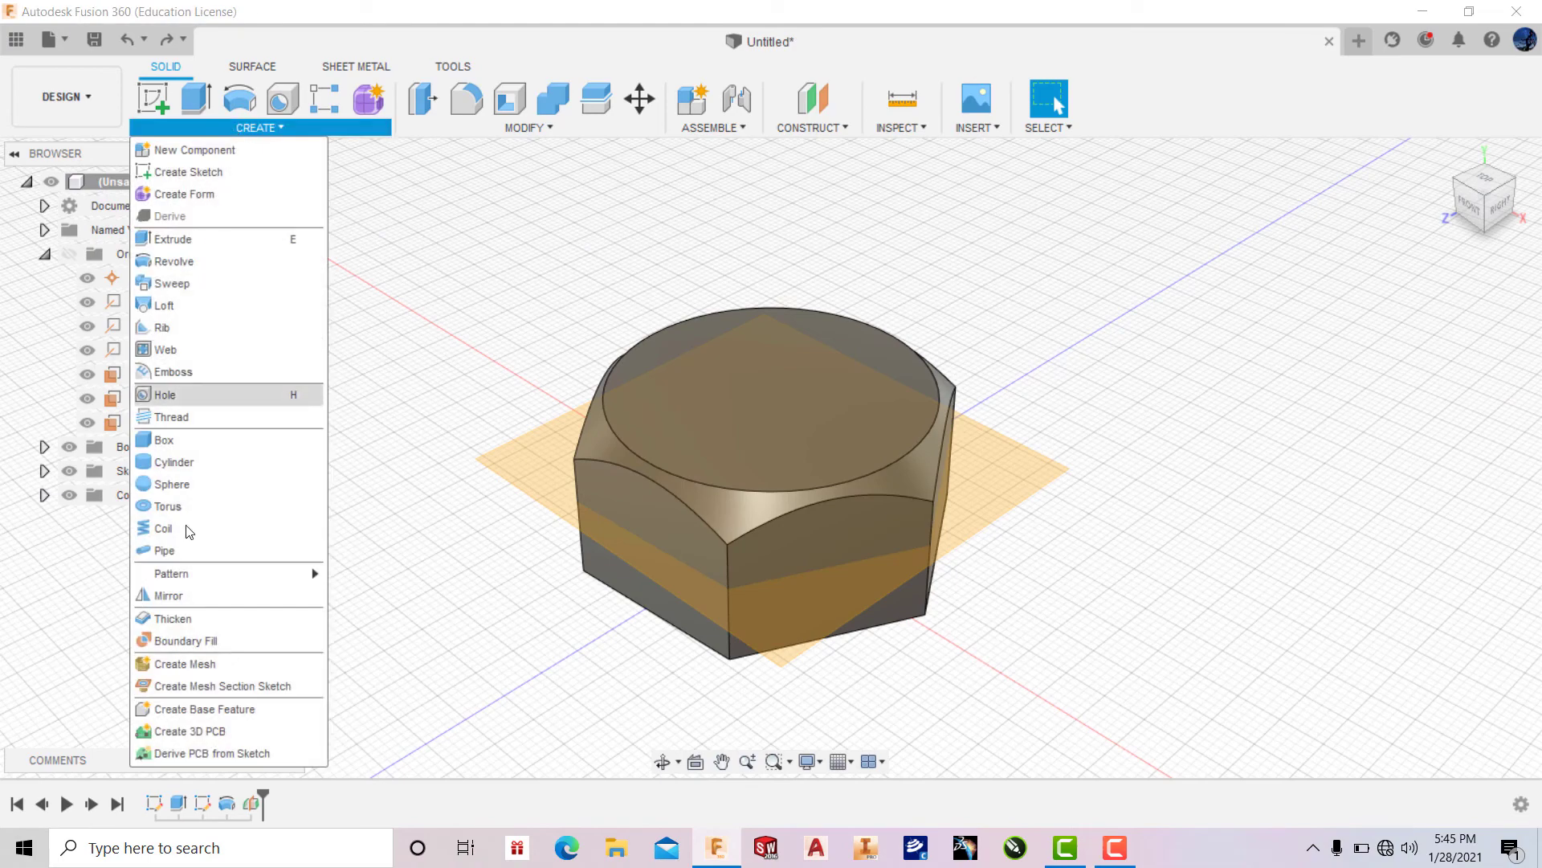
{"action": "left_click", "coordinate": [169, 596]}
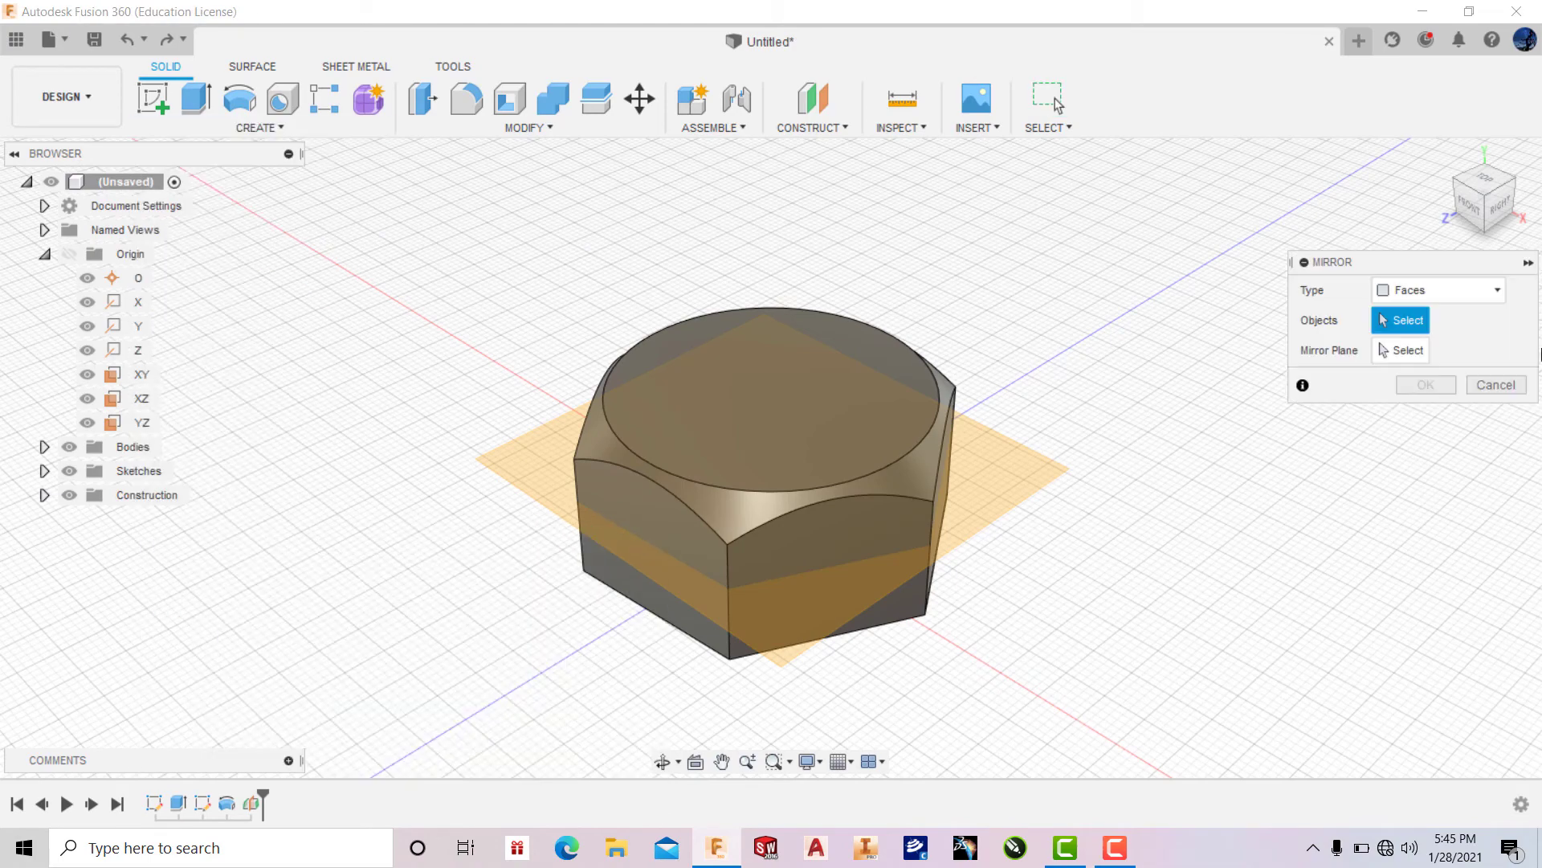
{"action": "left_click", "coordinate": [908, 473]}
{"action": "left_click", "coordinate": [1420, 350]}
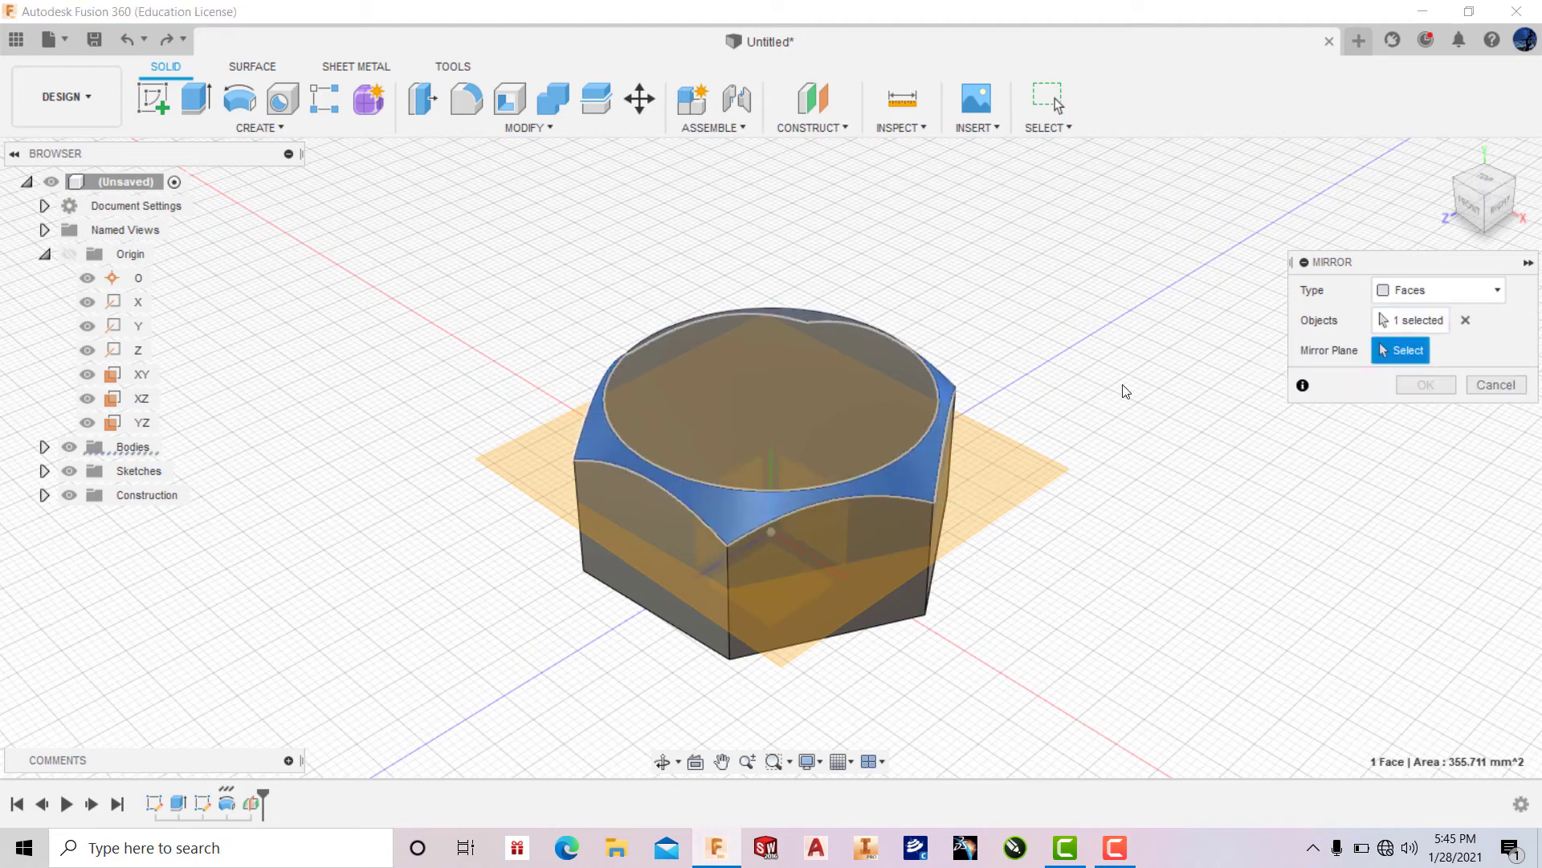
{"action": "left_click", "coordinate": [997, 482]}
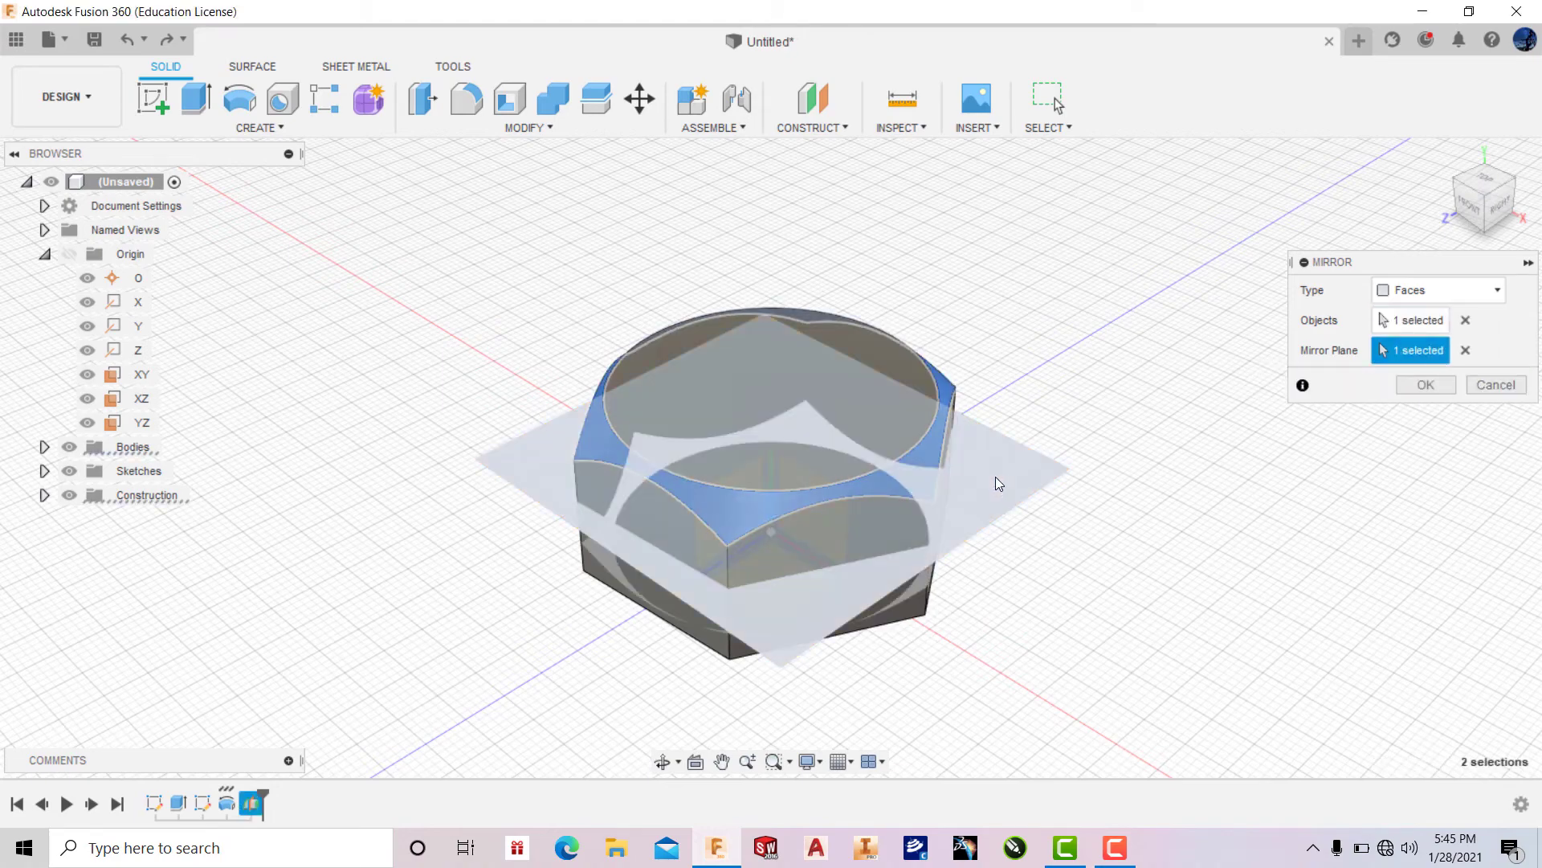
{"action": "left_click", "coordinate": [1429, 389]}
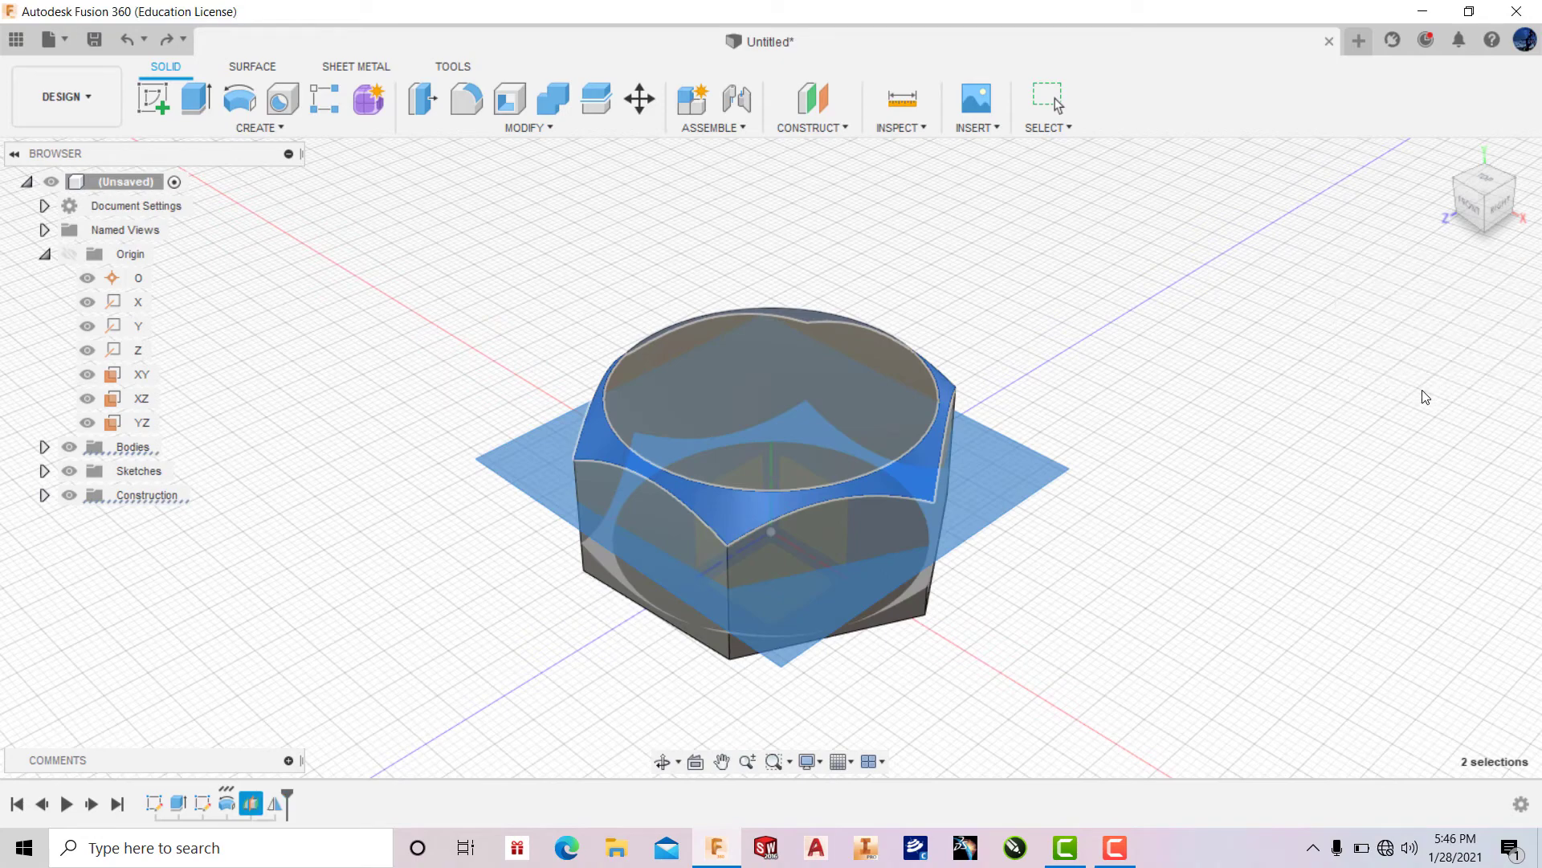
Step: Hide the construction plane and check the nut from a low side view
{"action": "right_click", "coordinate": [1034, 474]}
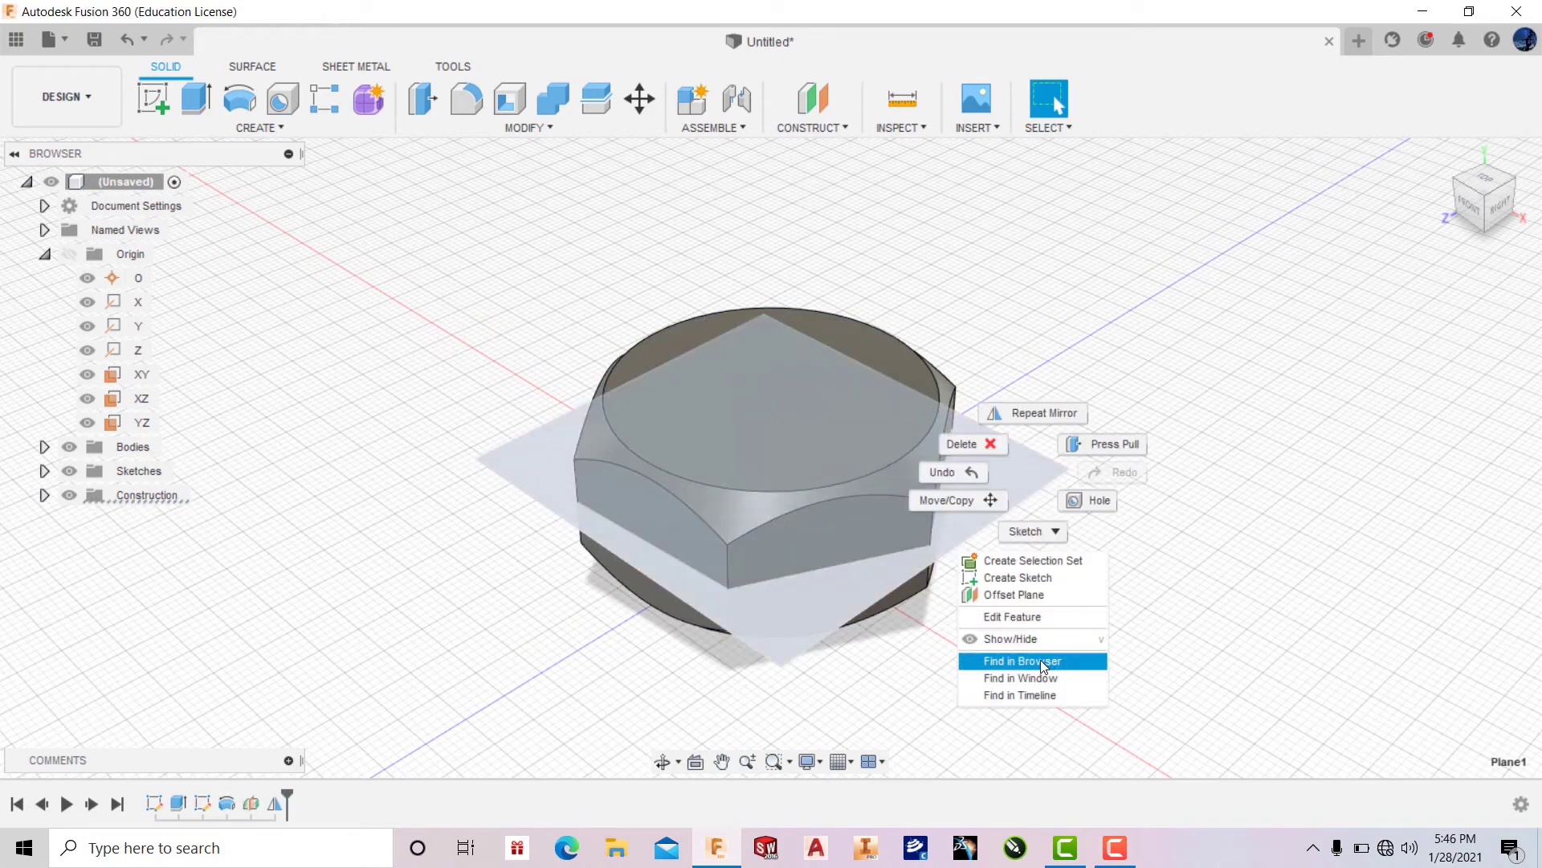
{"action": "left_click", "coordinate": [1010, 638]}
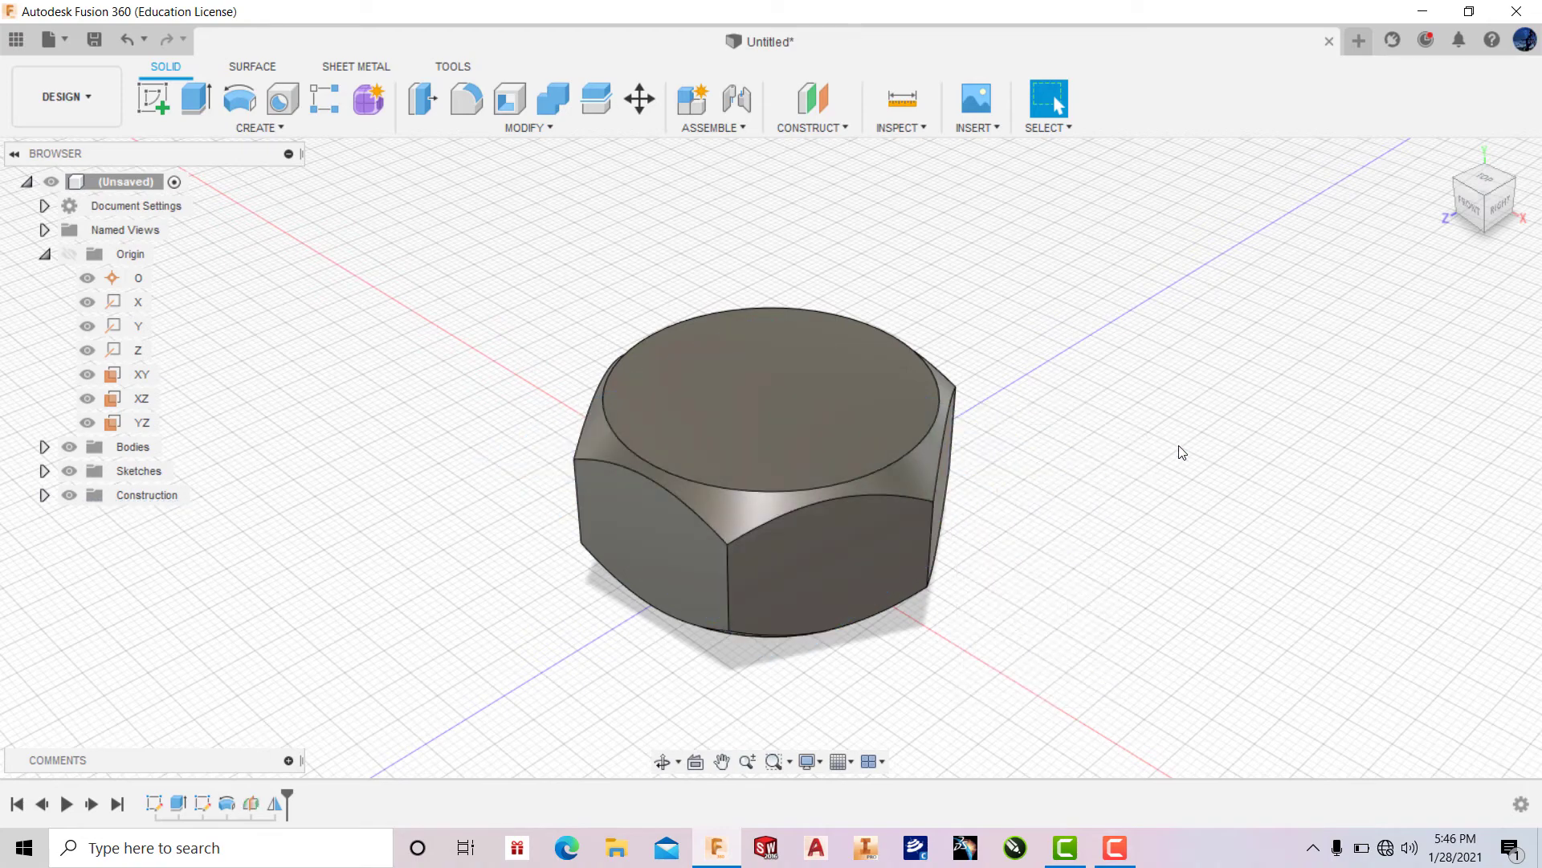
{"action": "left_click", "coordinate": [663, 761]}
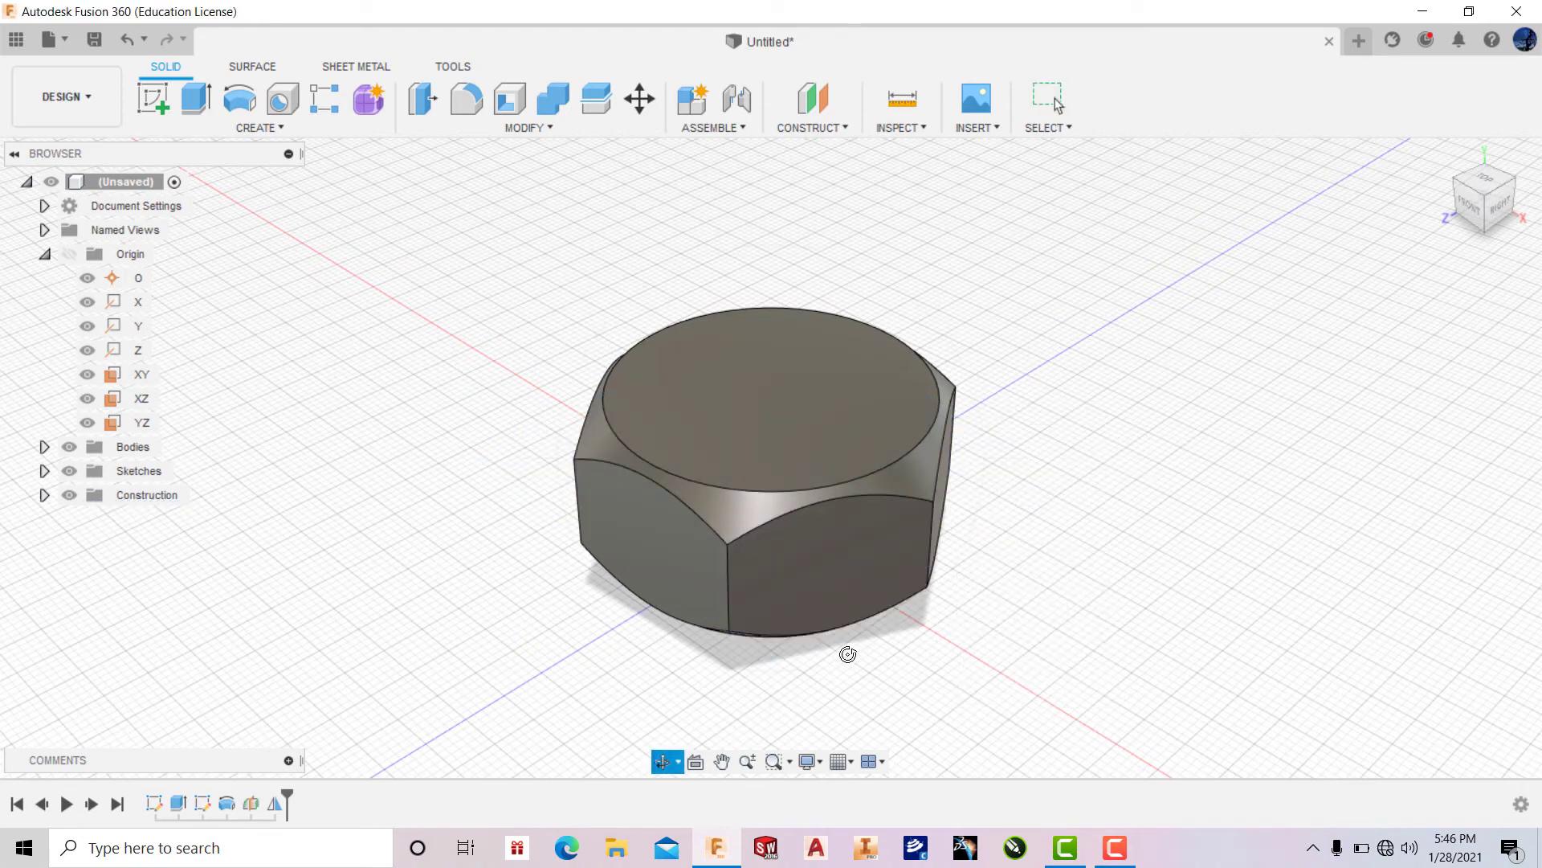
{"action": "left_click_drag", "start_coordinate": [847, 654], "coordinate": [742, 601]}
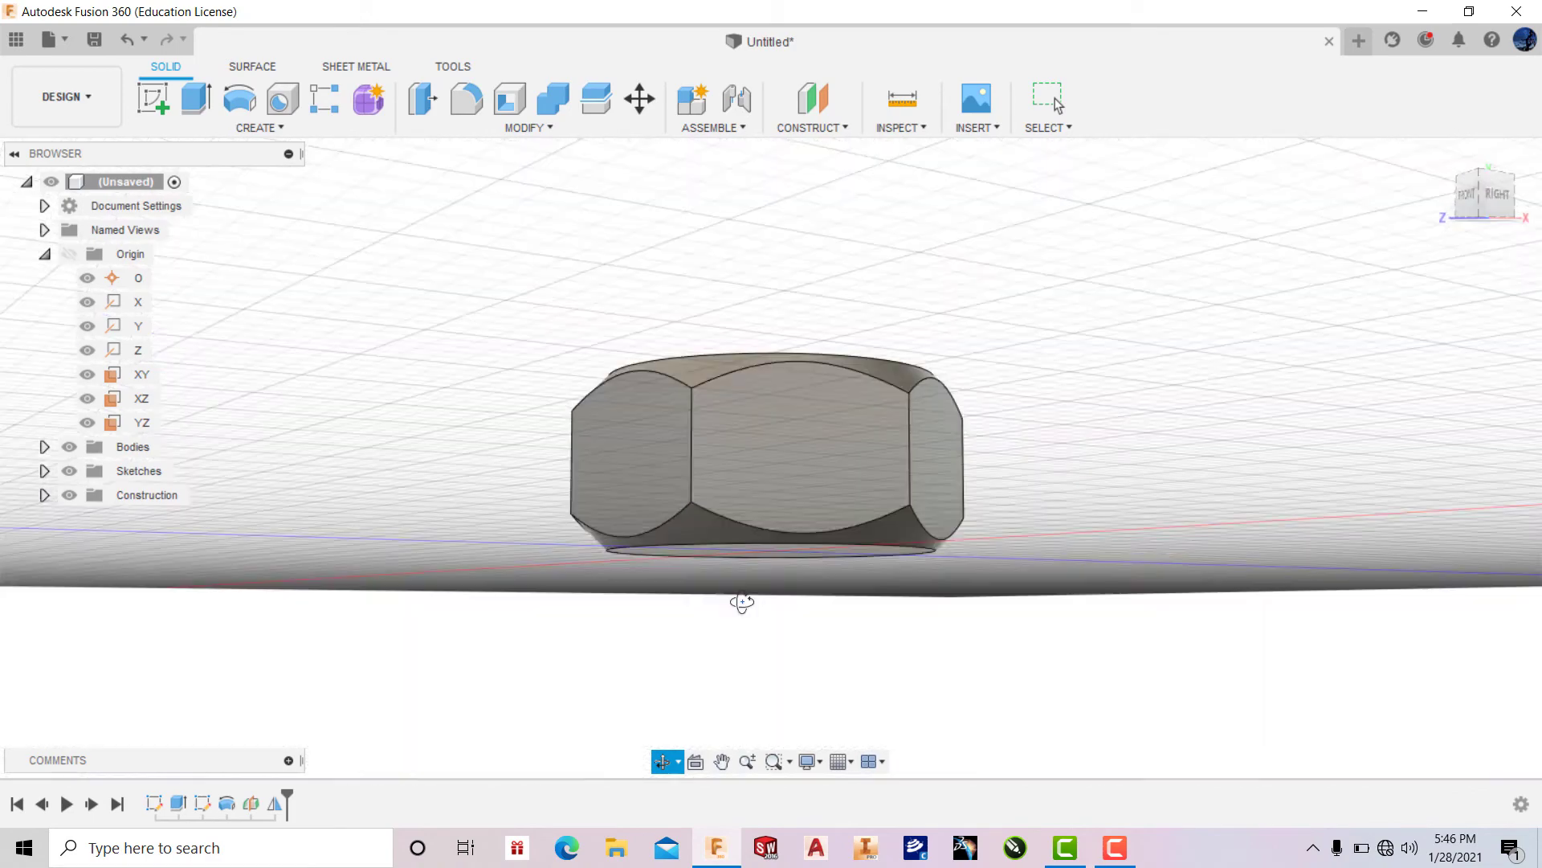
{"action": "left_click", "coordinate": [1444, 155]}
{"action": "right_click", "coordinate": [1149, 350]}
{"action": "left_click", "coordinate": [1208, 355]}
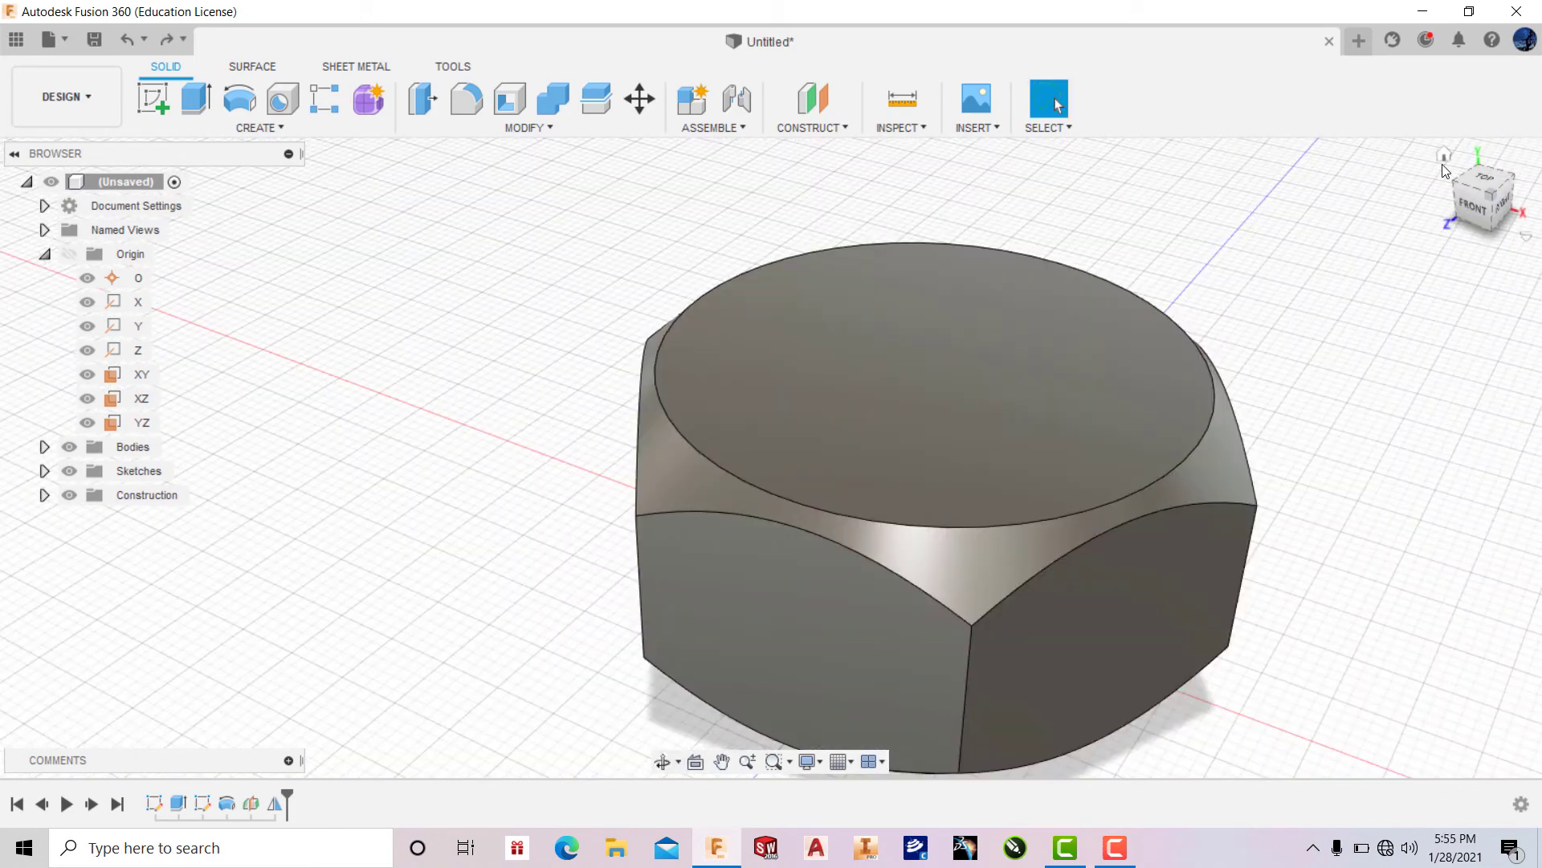
{"action": "left_click", "coordinate": [1444, 154]}
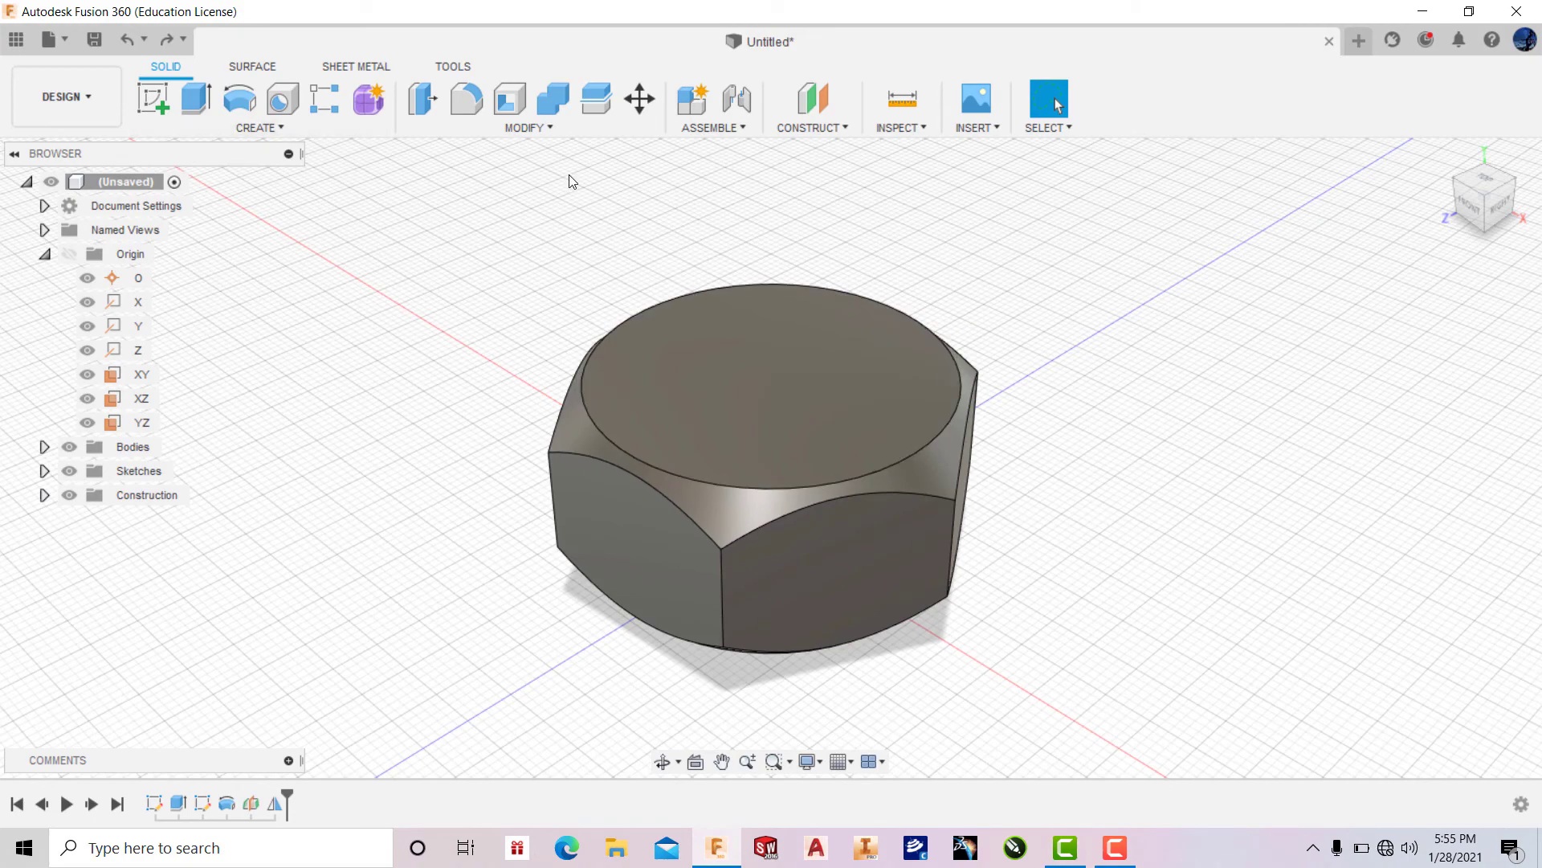
Step: Place a flat-bottomed hole centred on the circular edge of the nut's top face
{"action": "left_click", "coordinate": [281, 98]}
{"action": "left_click", "coordinate": [791, 366]}
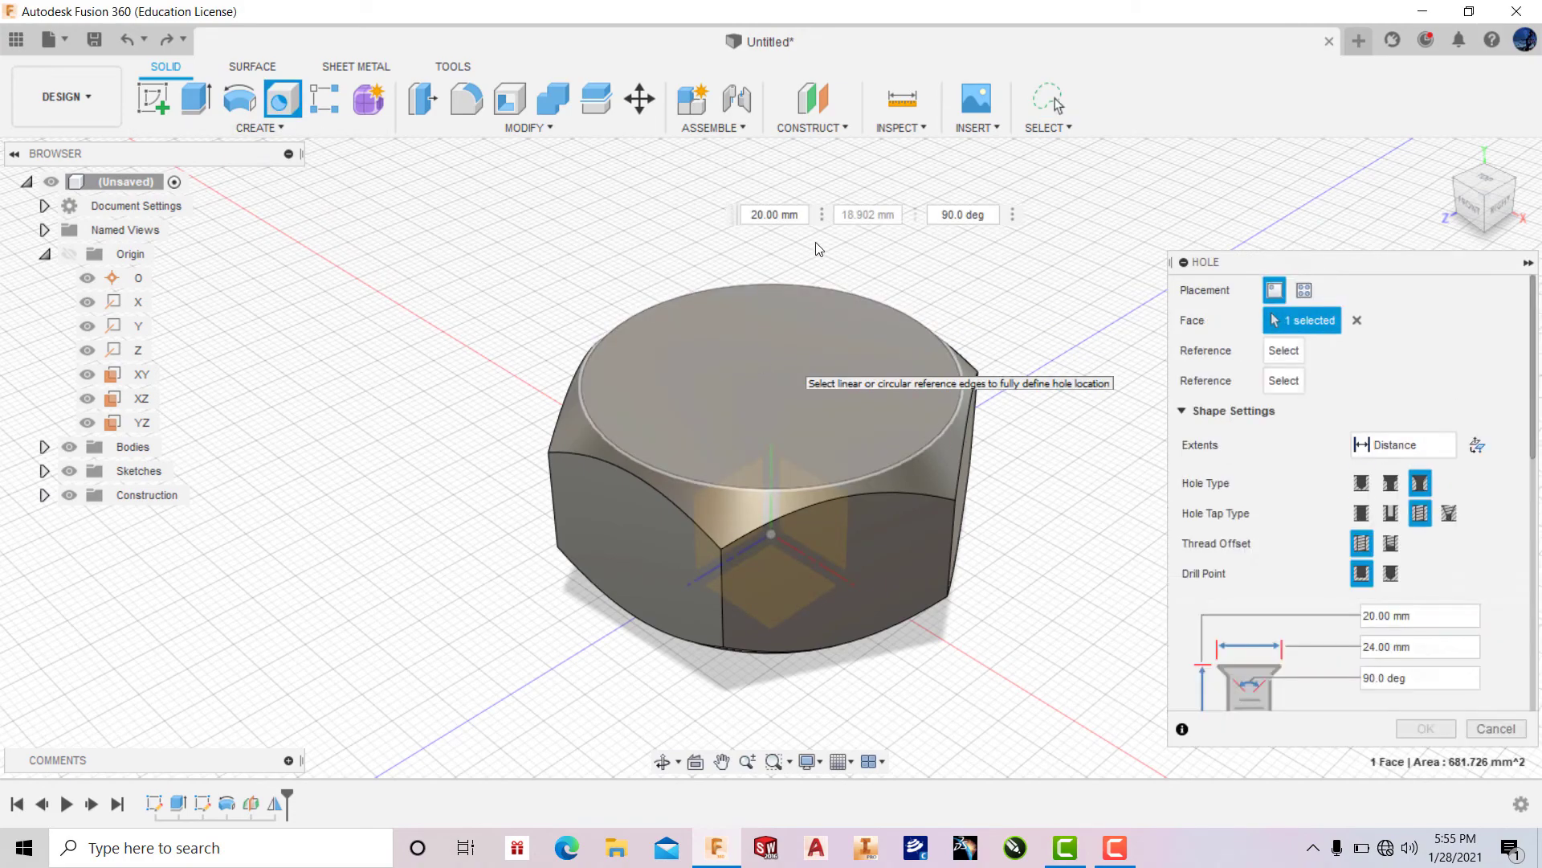
{"action": "left_click", "coordinate": [953, 417]}
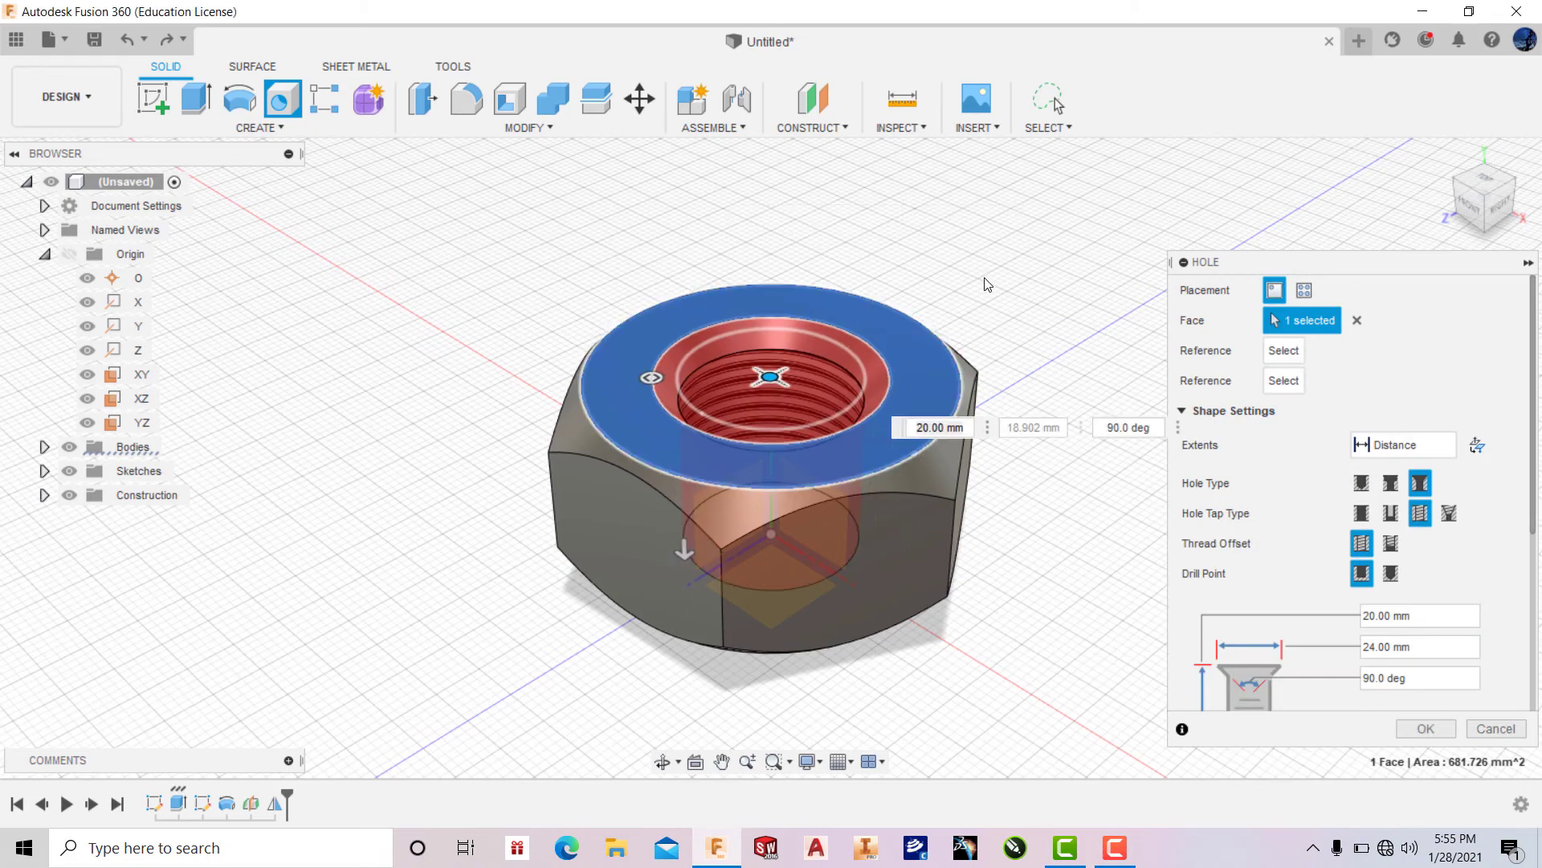
{"action": "scroll", "coordinate": [1404, 547], "scroll_direction": "down", "scroll_amount": 3}
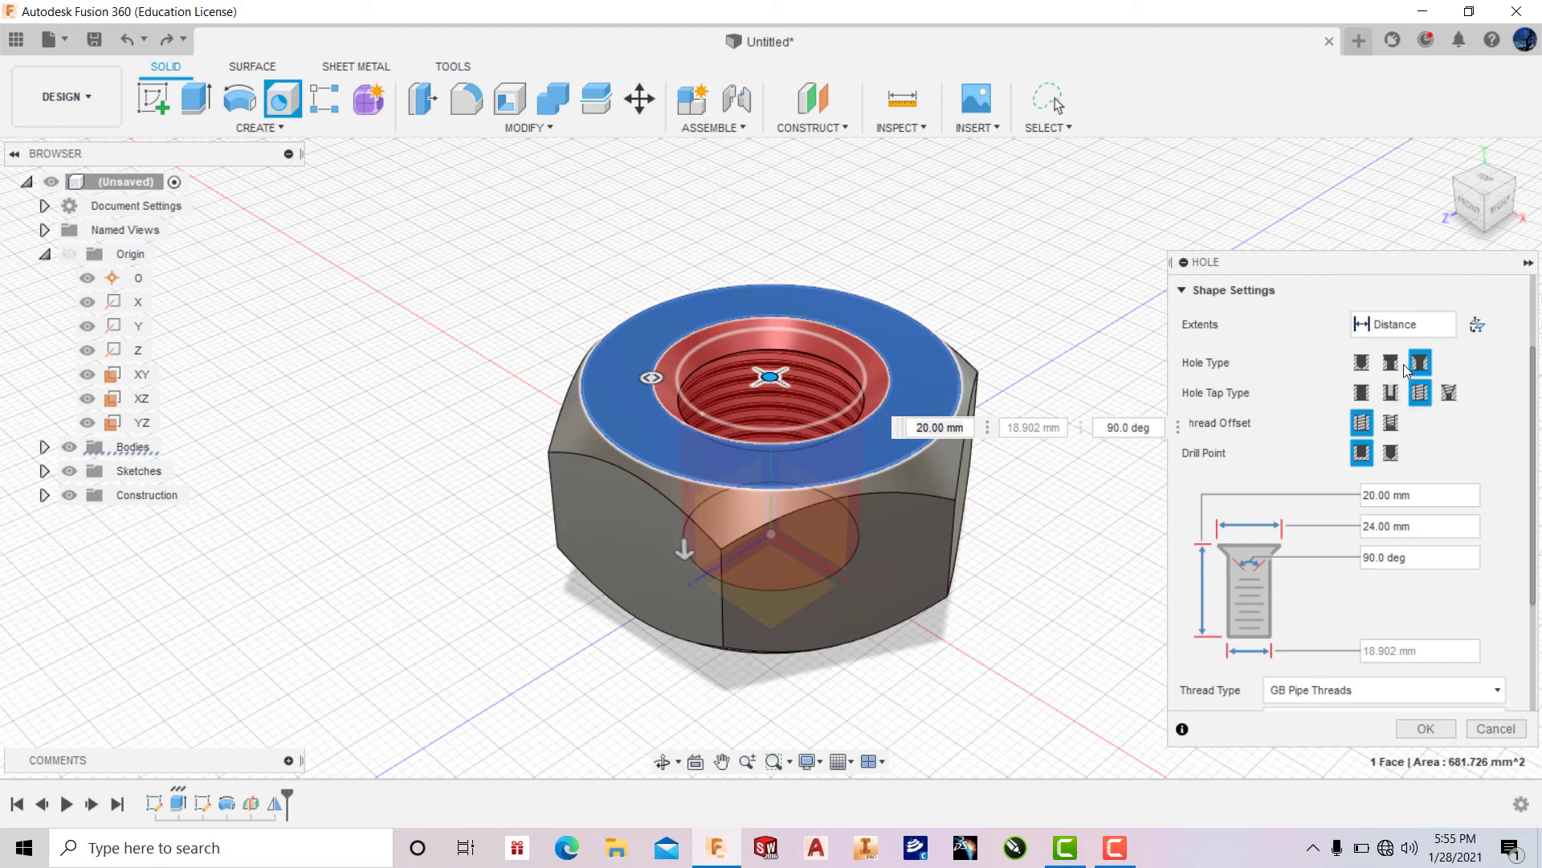
{"action": "left_click", "coordinate": [1371, 456]}
{"action": "scroll", "coordinate": [1371, 456], "scroll_direction": "down", "scroll_amount": 1}
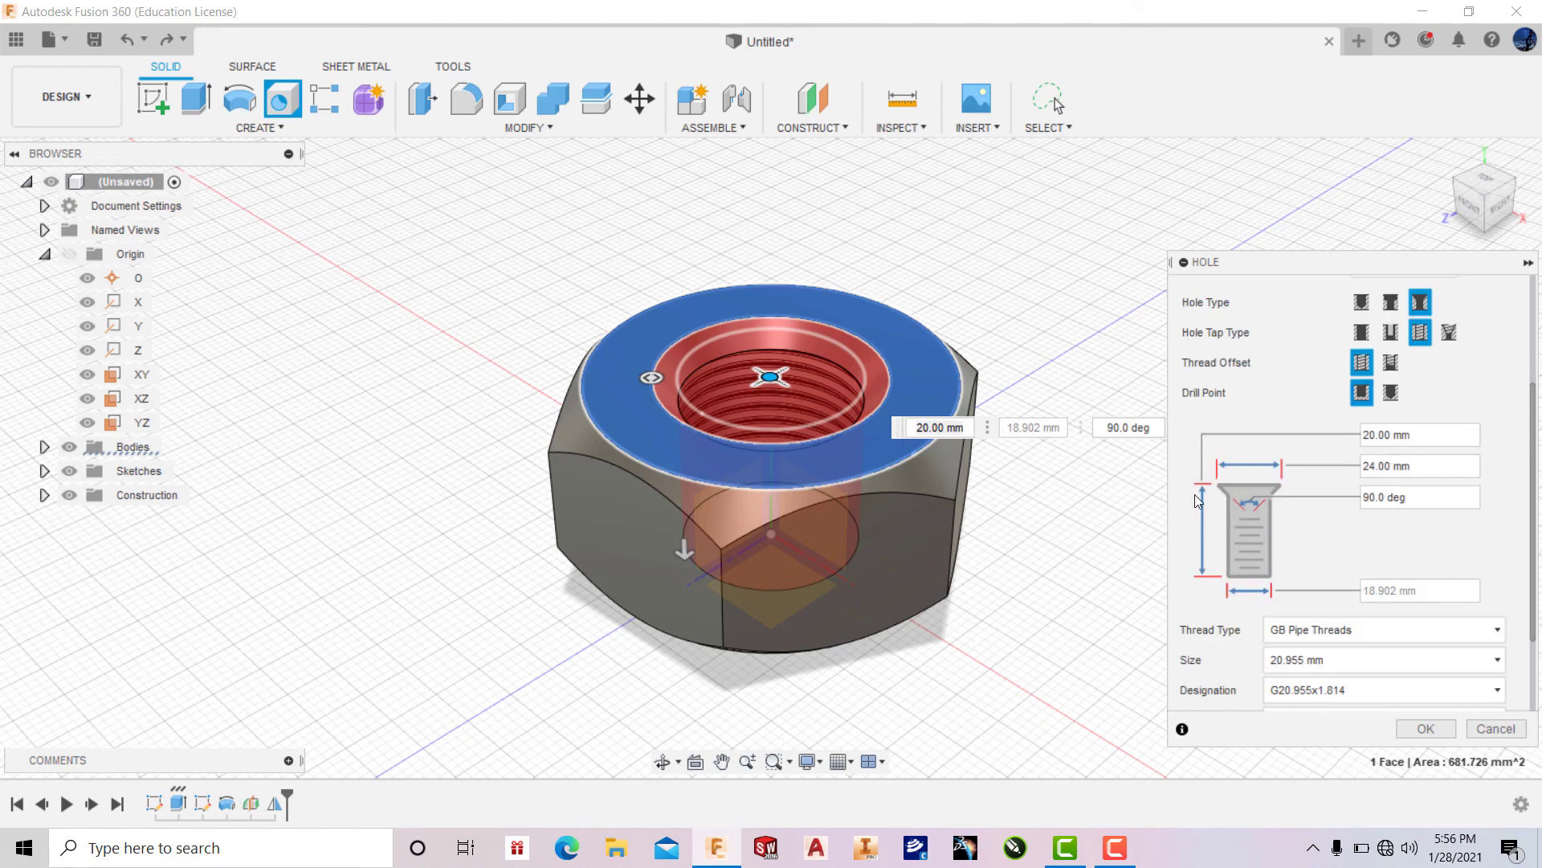
{"action": "mouse_move", "coordinate": [1418, 497]}
{"action": "scroll", "coordinate": [1242, 519], "scroll_direction": "down", "scroll_amount": 1}
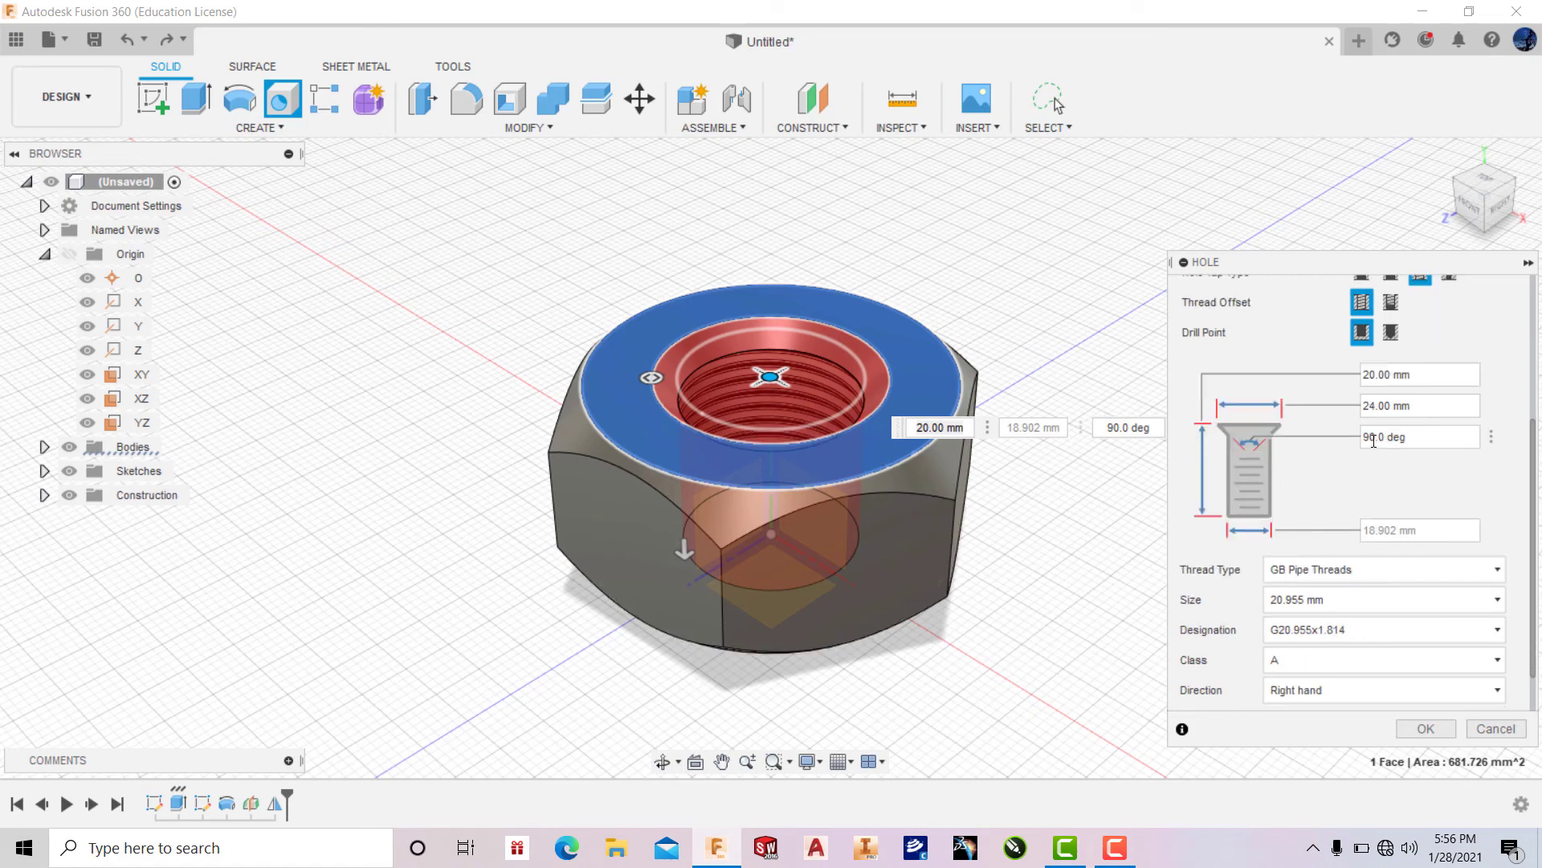
{"action": "scroll", "coordinate": [1328, 601], "scroll_direction": "down", "scroll_amount": 1}
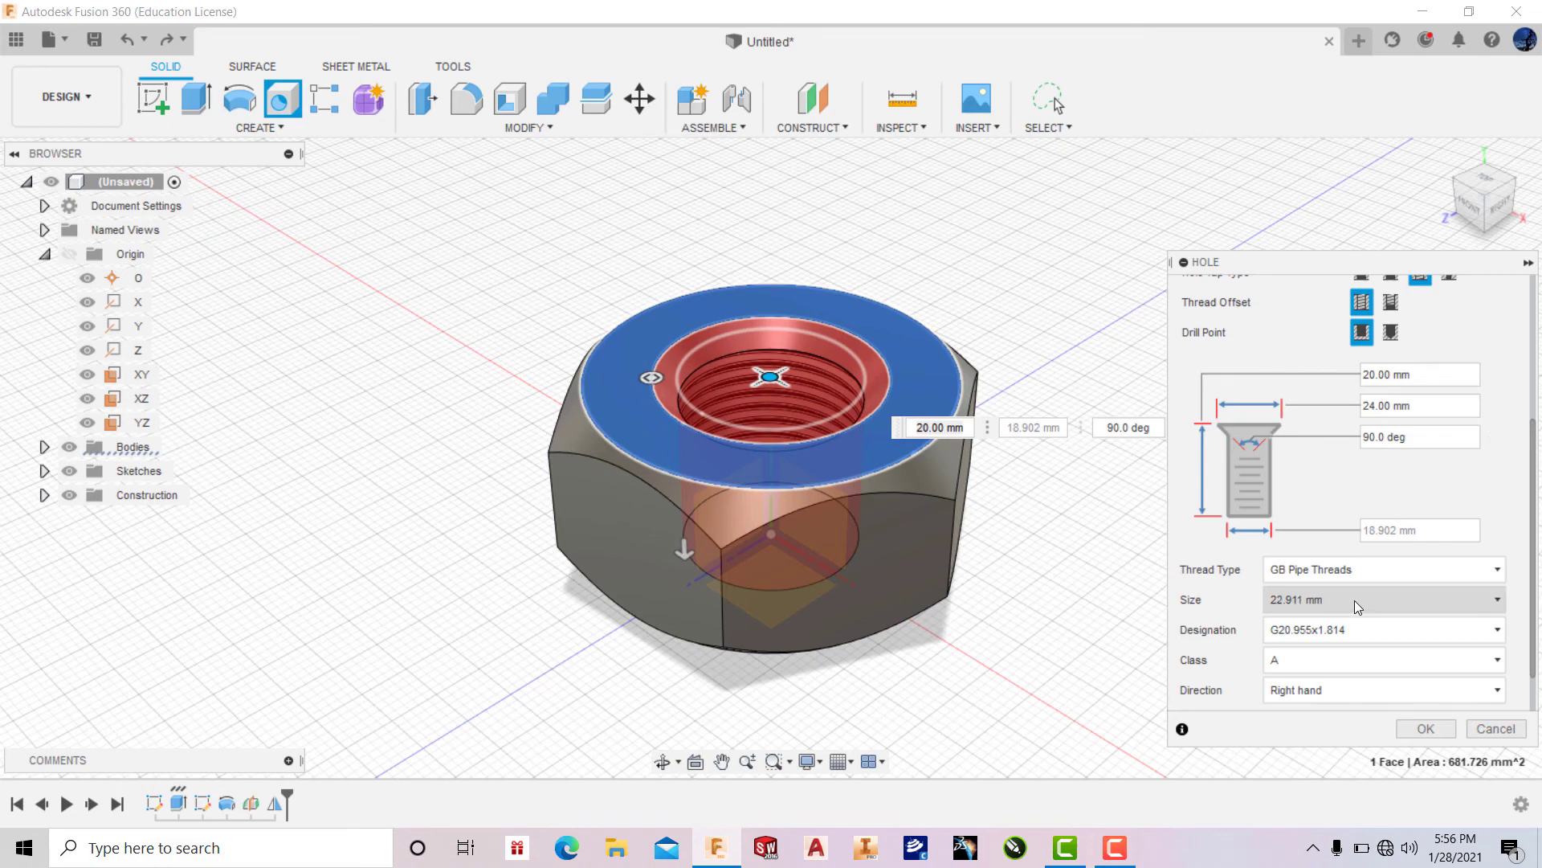
Step: Make it a GB Pipe Threads hole, size 20.955 mm, and create it
{"action": "left_click", "coordinate": [1356, 567]}
{"action": "left_click", "coordinate": [1320, 460]}
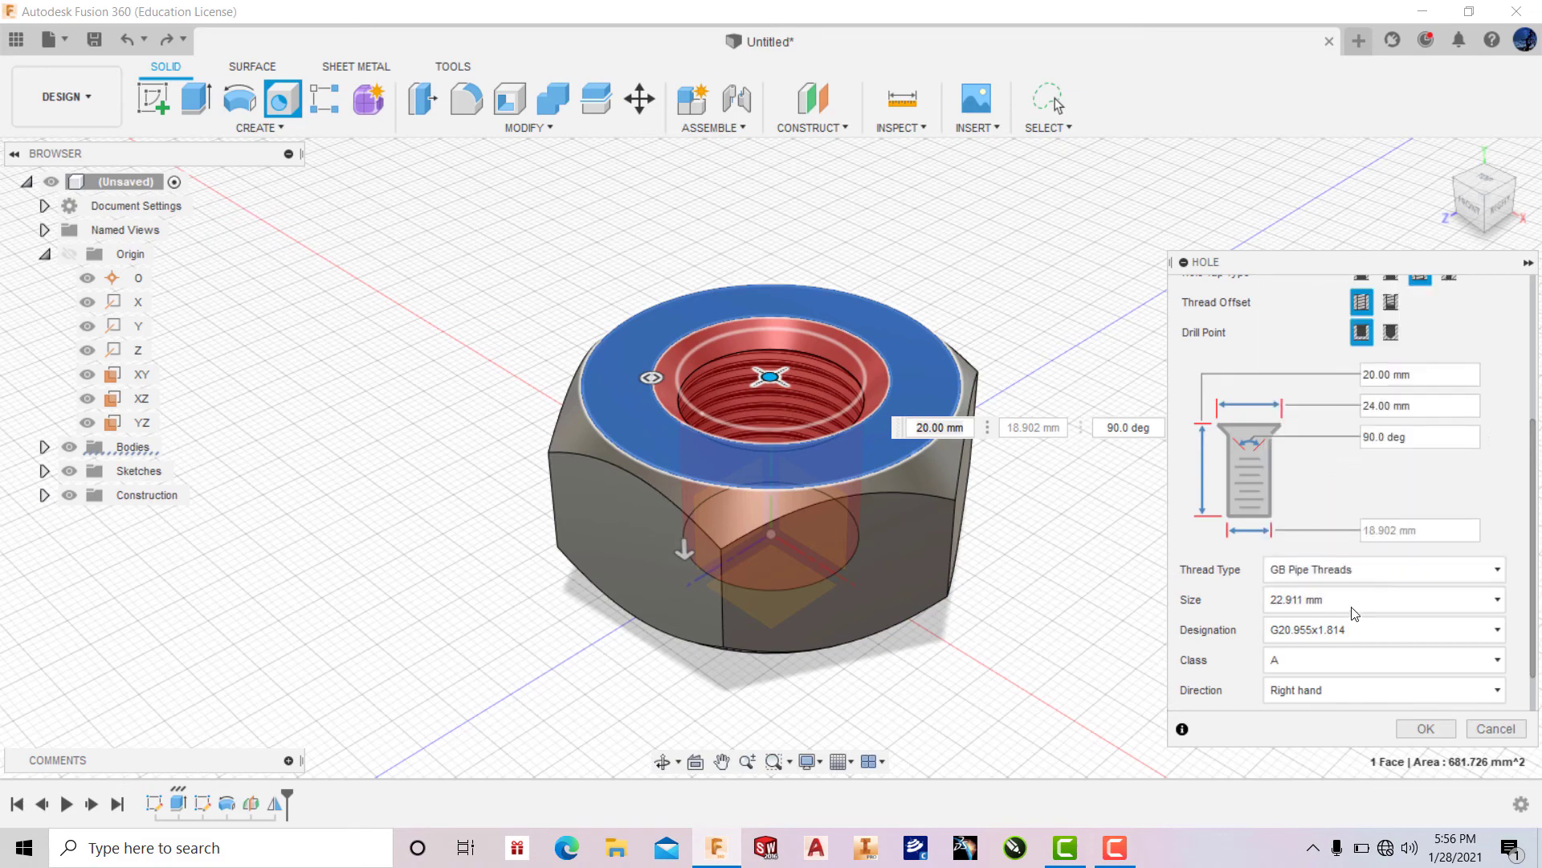
{"action": "left_click", "coordinate": [1355, 613]}
{"action": "left_click", "coordinate": [1385, 665]}
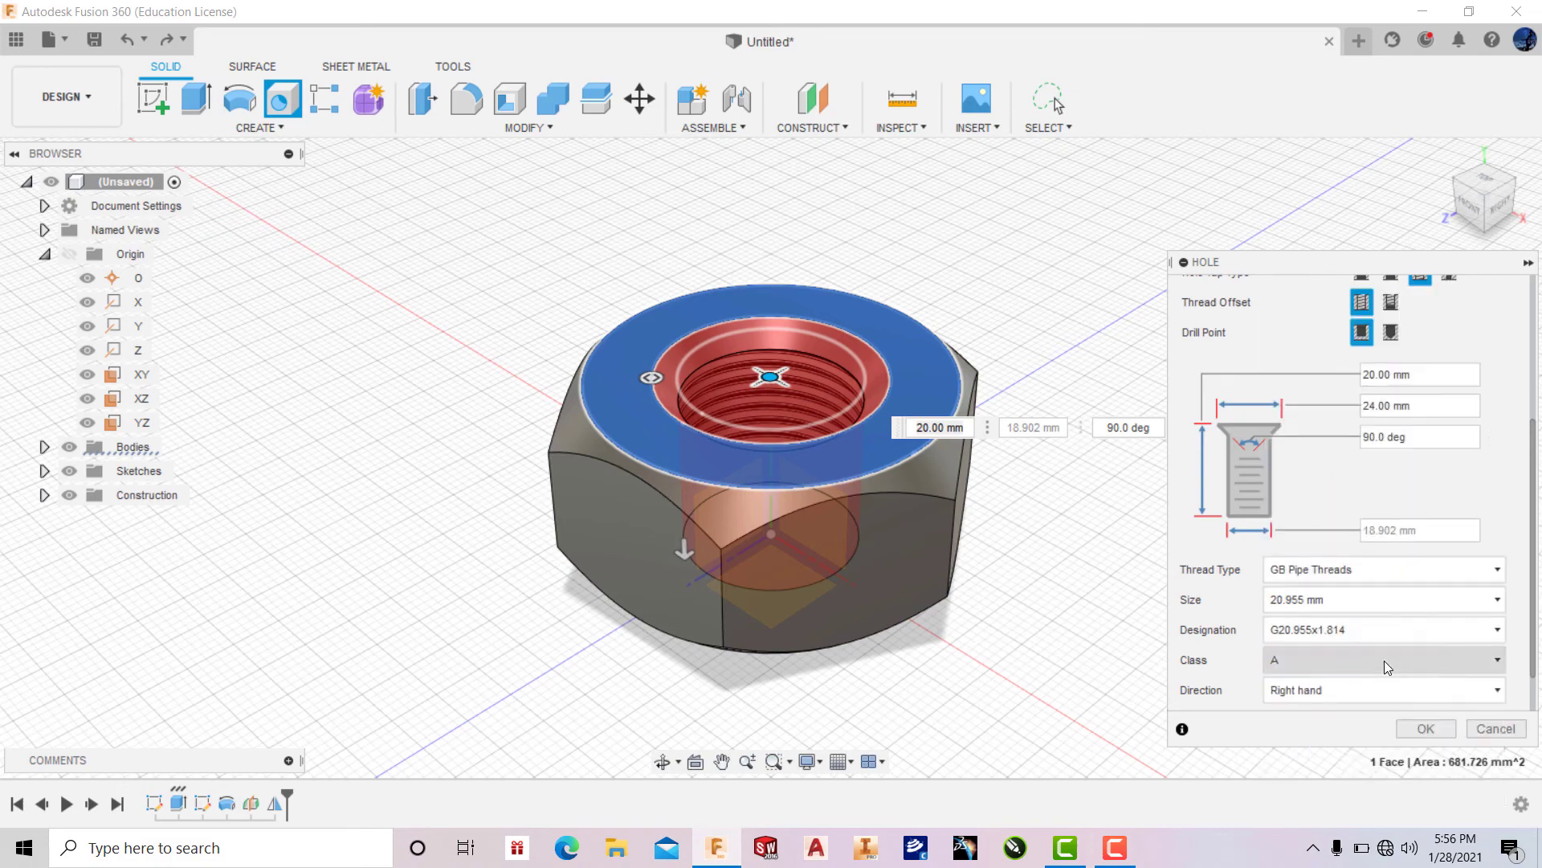
{"action": "left_click", "coordinate": [1371, 630]}
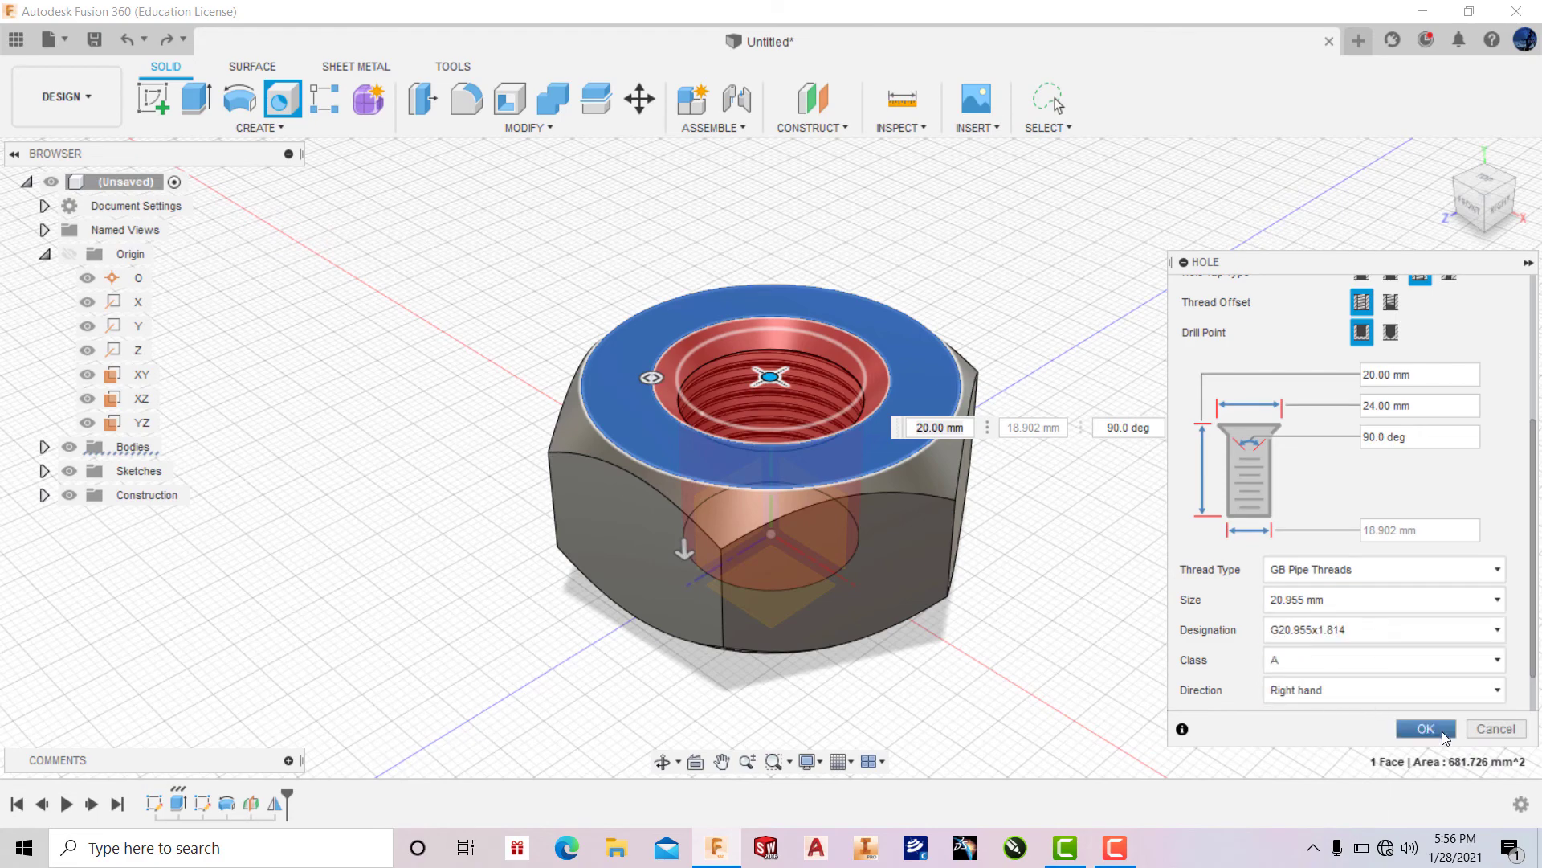
{"action": "left_click", "coordinate": [1426, 728]}
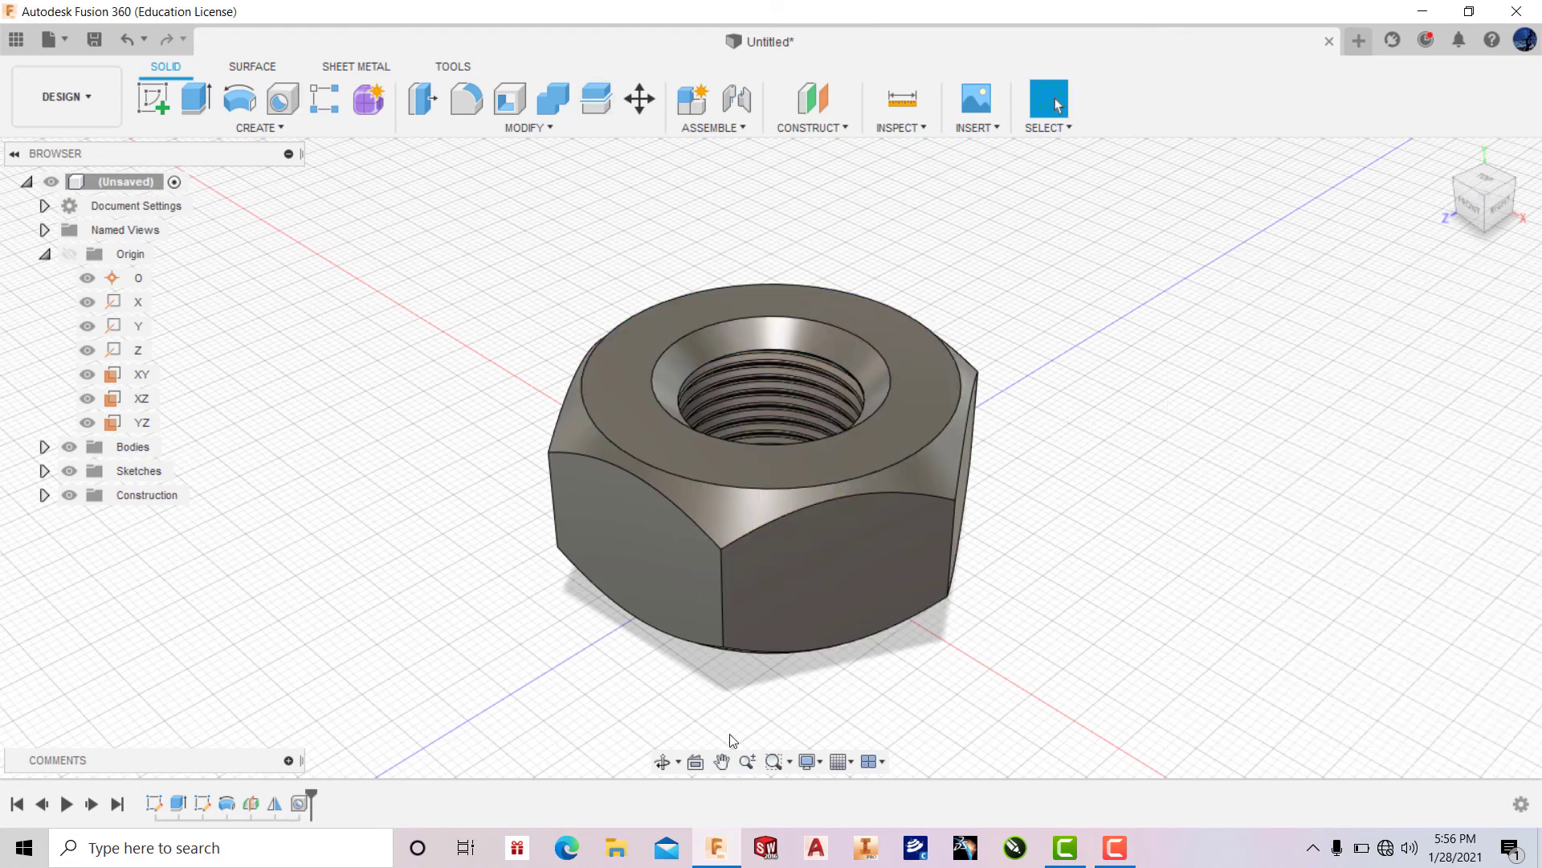
Step: Orbit to inspect the threaded hole from below, then return to the home view
{"action": "left_click", "coordinate": [663, 761]}
{"action": "mouse_move", "coordinate": [745, 535]}
{"action": "left_mouse_down"}
{"action": "mouse_move", "coordinate": [729, 439]}
{"action": "mouse_move", "coordinate": [715, 538]}
{"action": "left_mouse_up"}
{"action": "right_click", "coordinate": [1021, 280]}
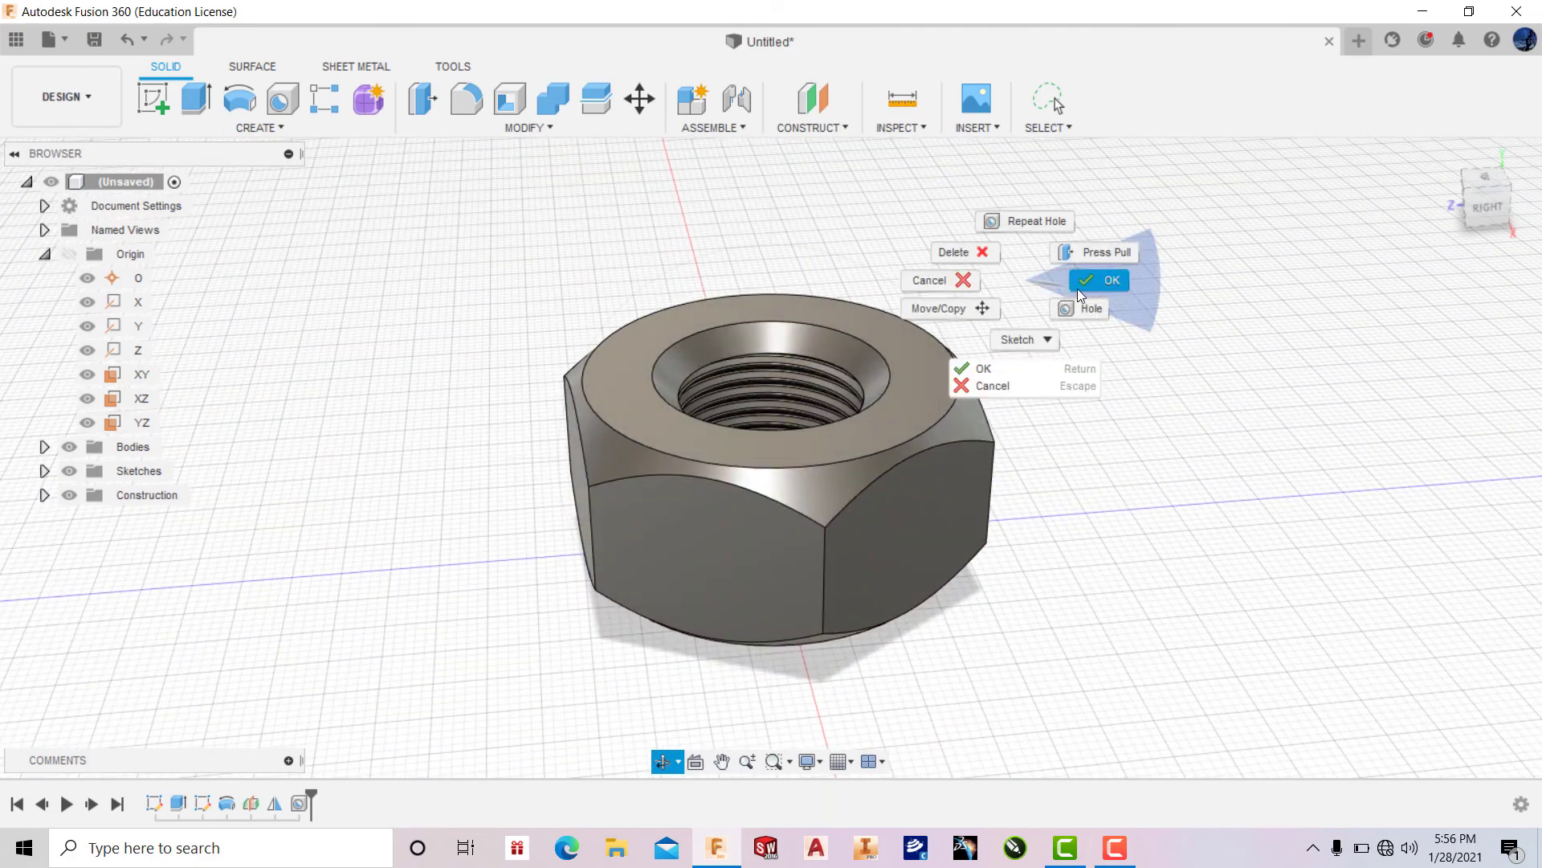
{"action": "left_click", "coordinate": [1080, 280]}
{"action": "left_click", "coordinate": [1444, 153]}
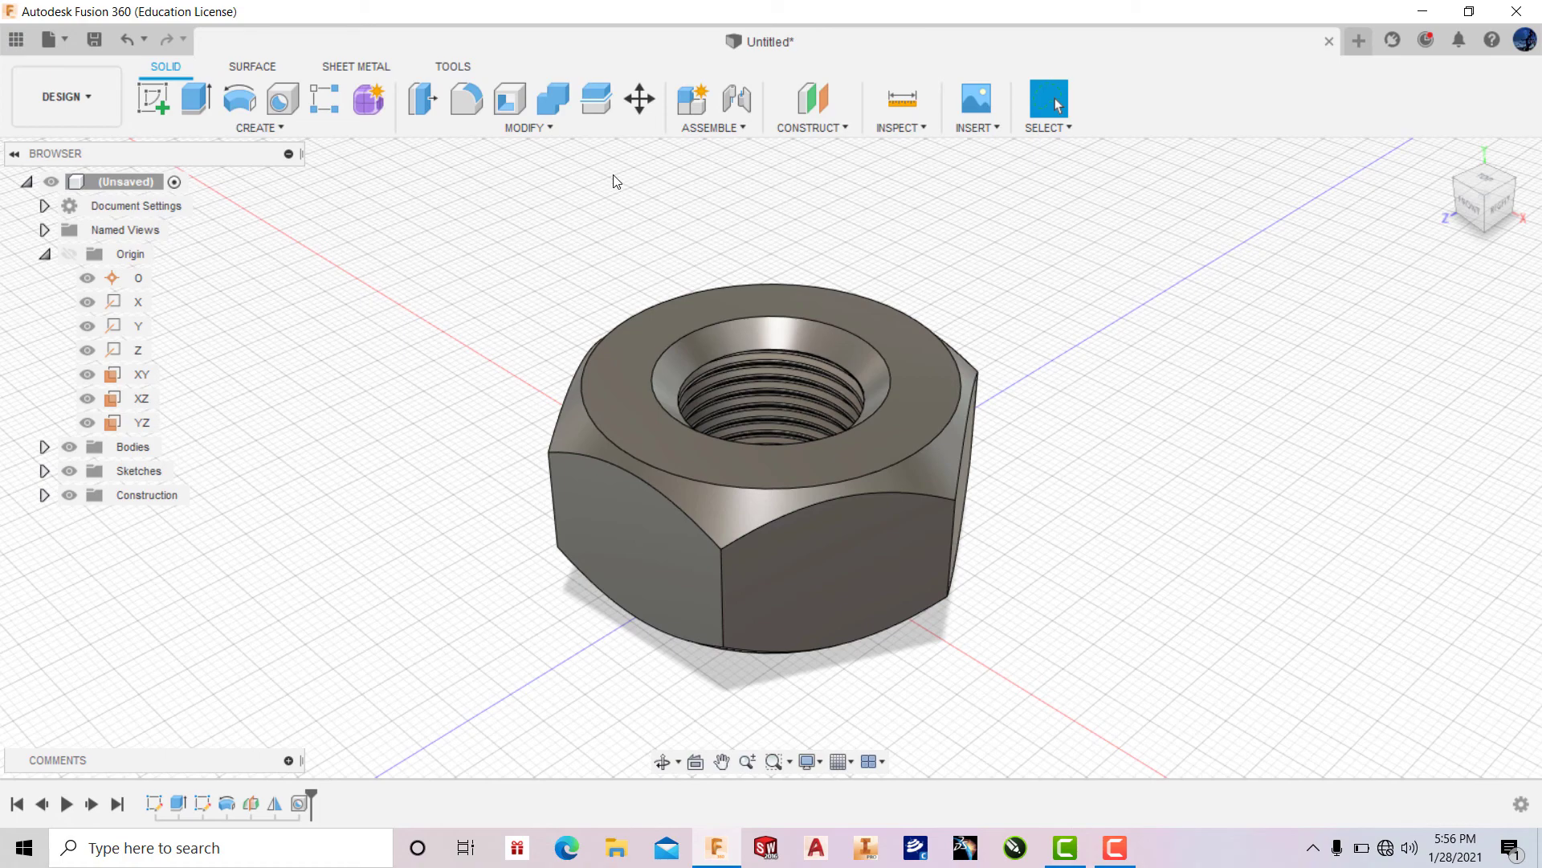
Step: Enter the Render workspace, collapse the Rendering Gallery, and launch an in-canvas render
{"action": "left_click", "coordinate": [81, 100]}
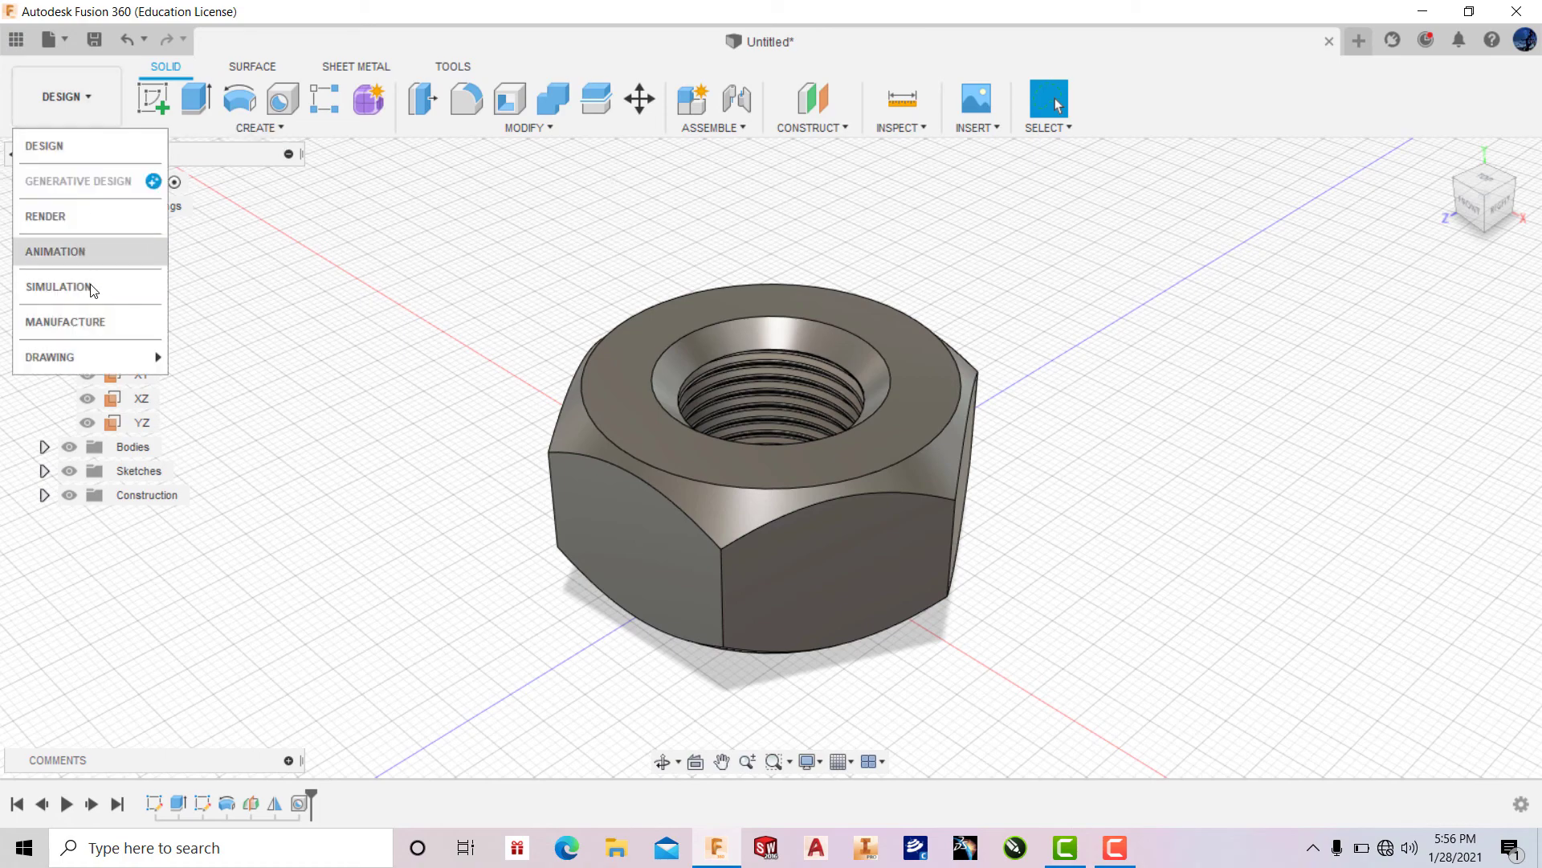
{"action": "left_click", "coordinate": [63, 216]}
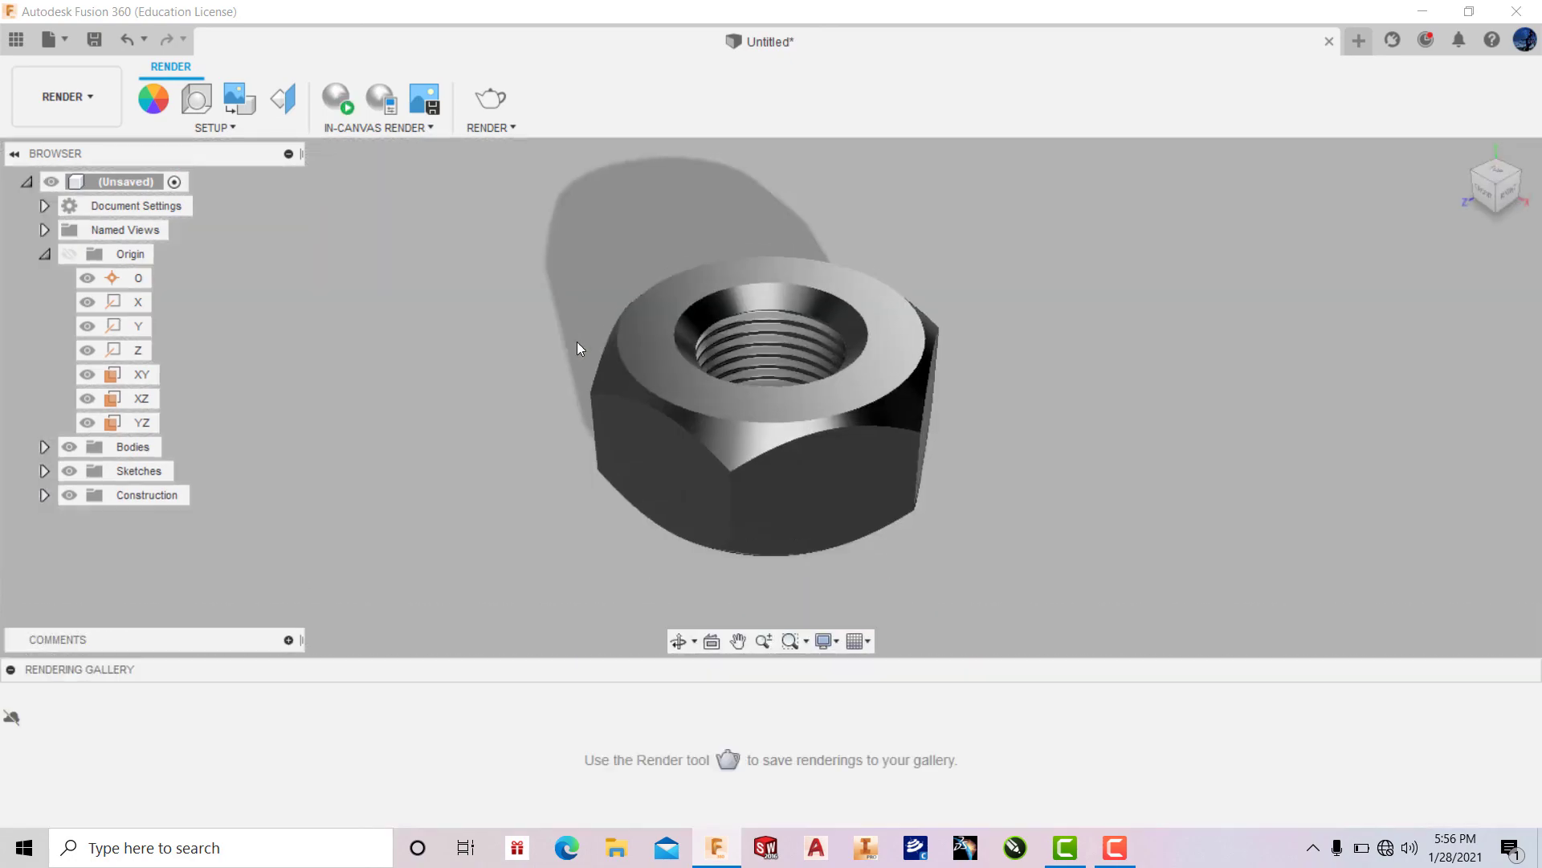
{"action": "left_click", "coordinate": [11, 670]}
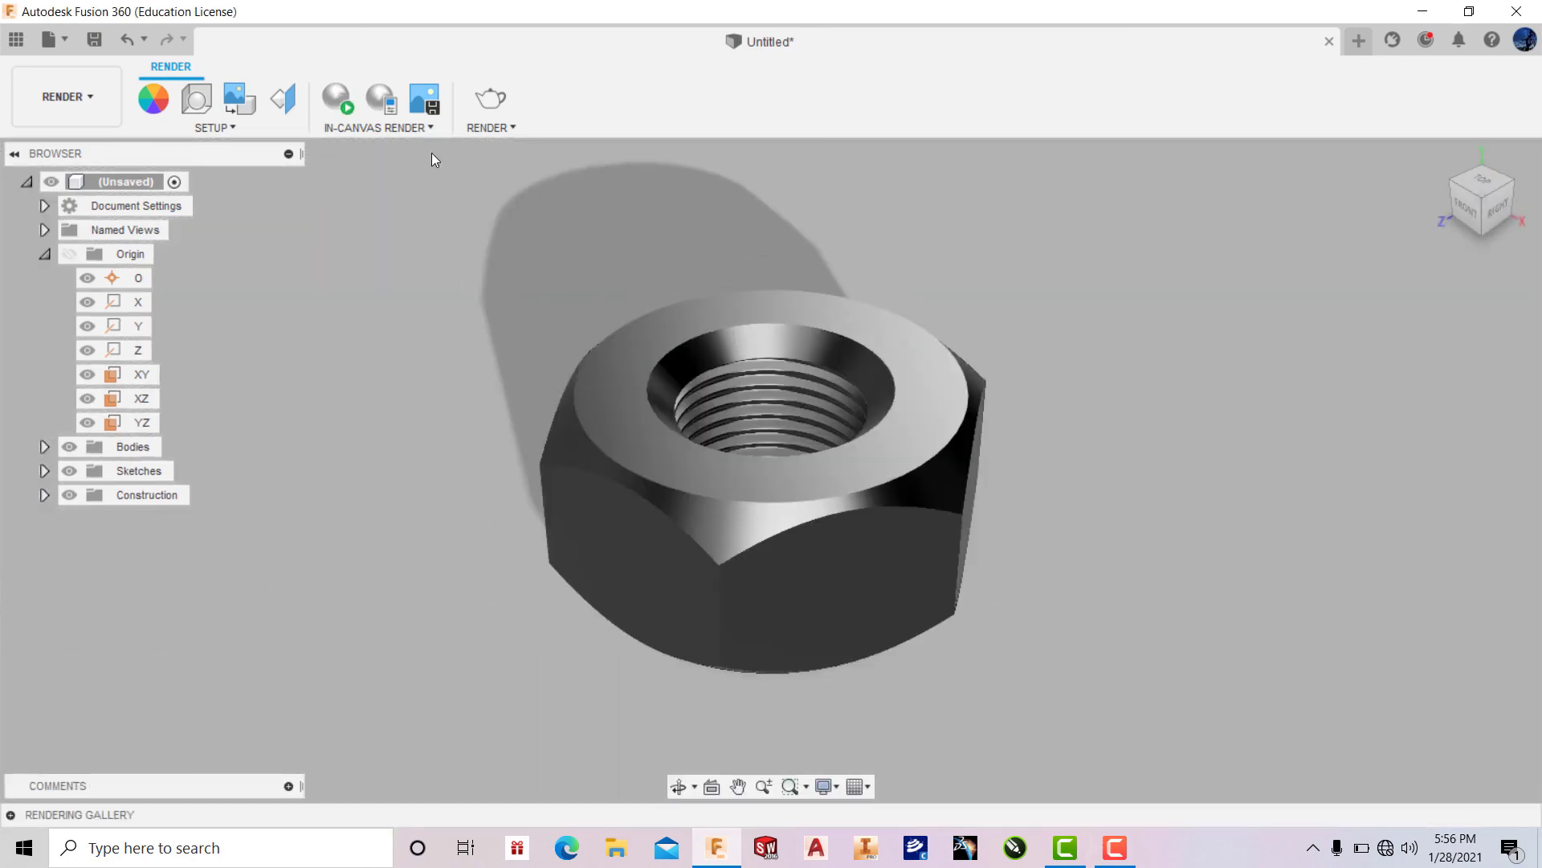
{"action": "left_click", "coordinate": [338, 100]}
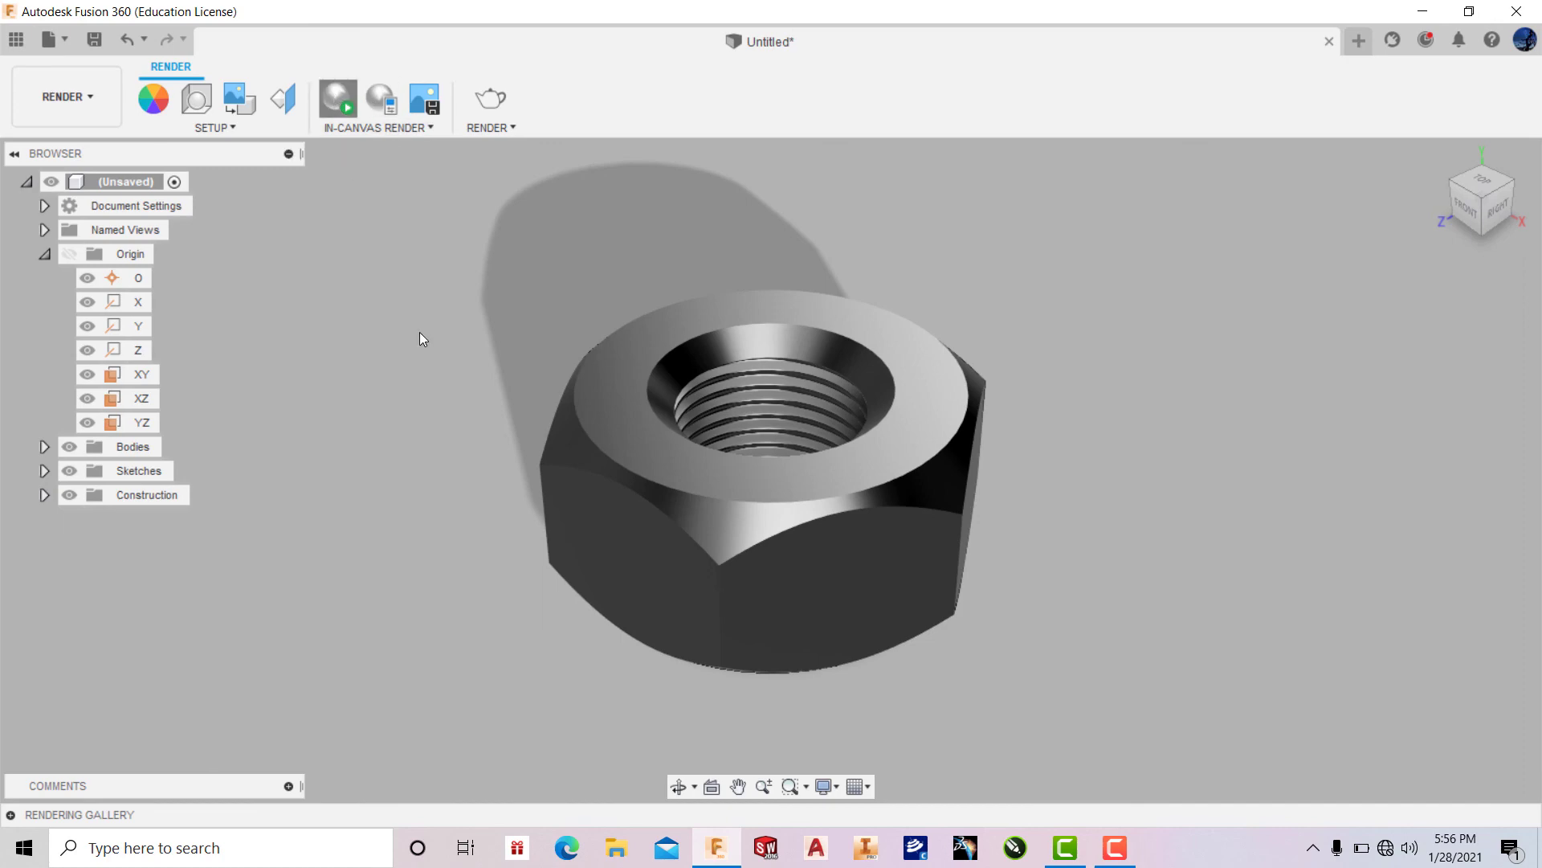